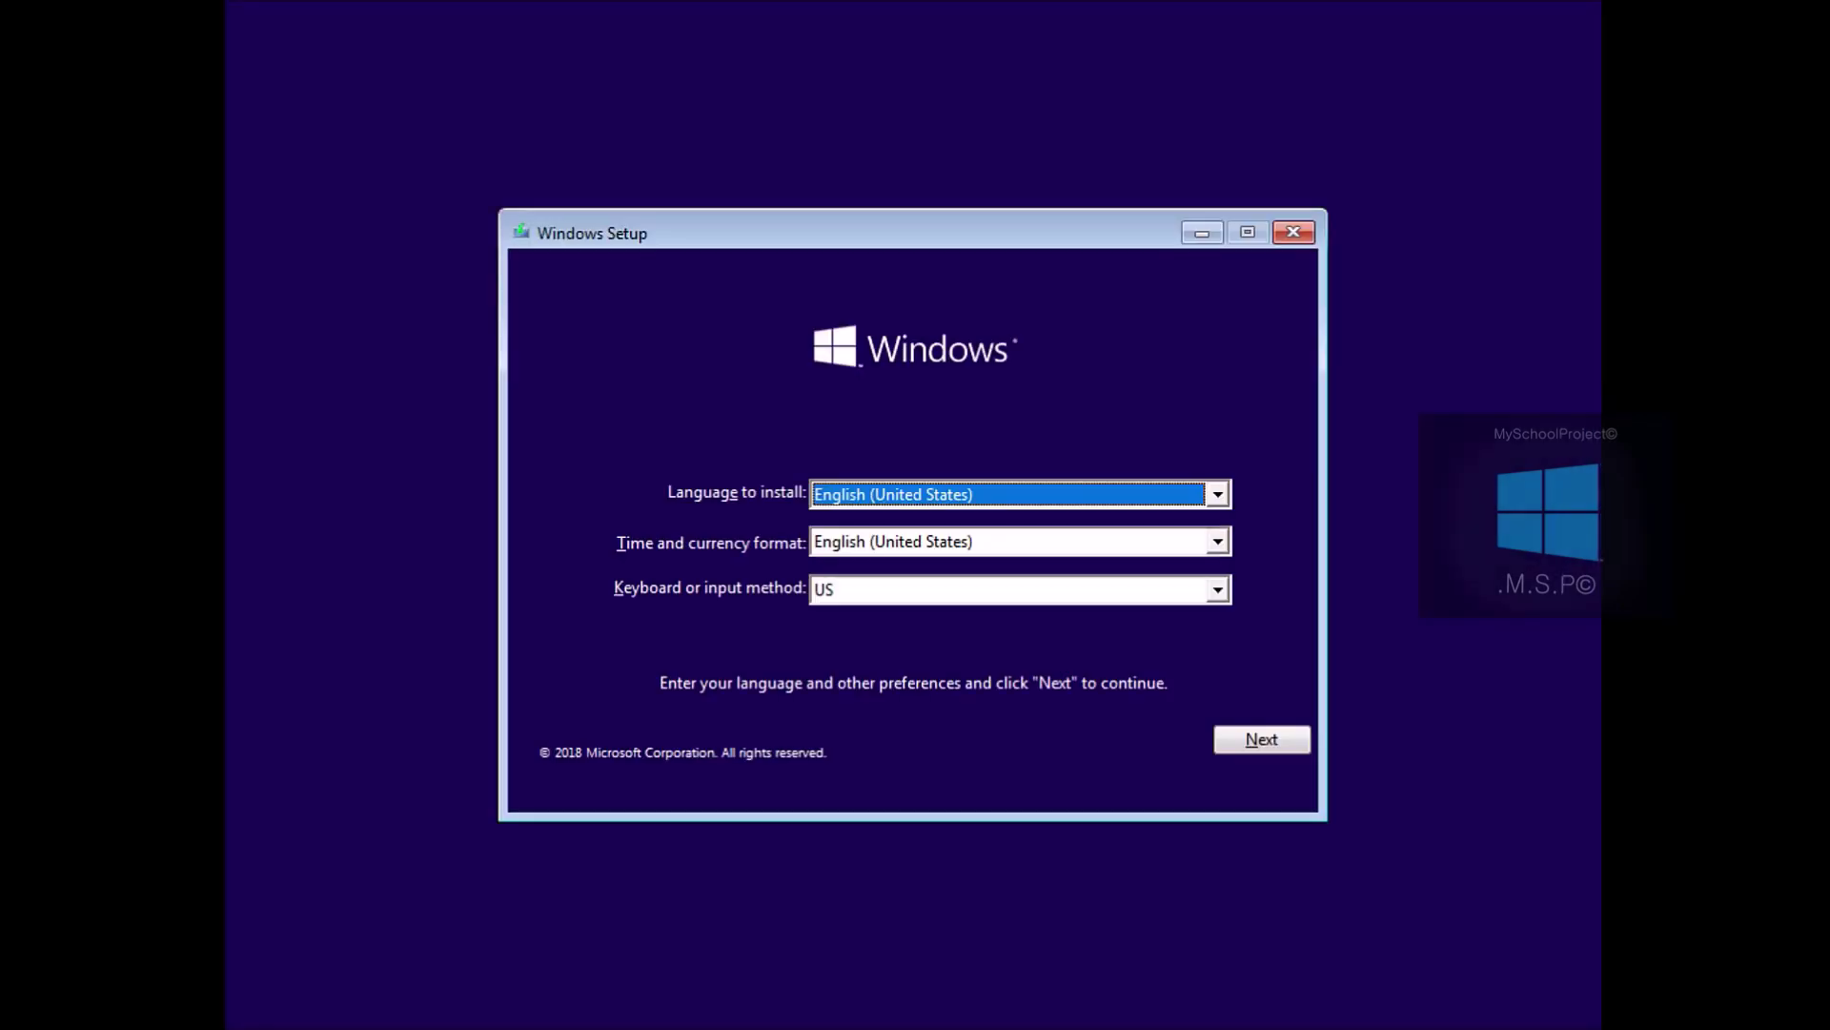
Keep English (United States) for language, format and keyboard, and begin the installation
click(1219, 492)
click(1219, 492)
click(1252, 752)
click(934, 550)
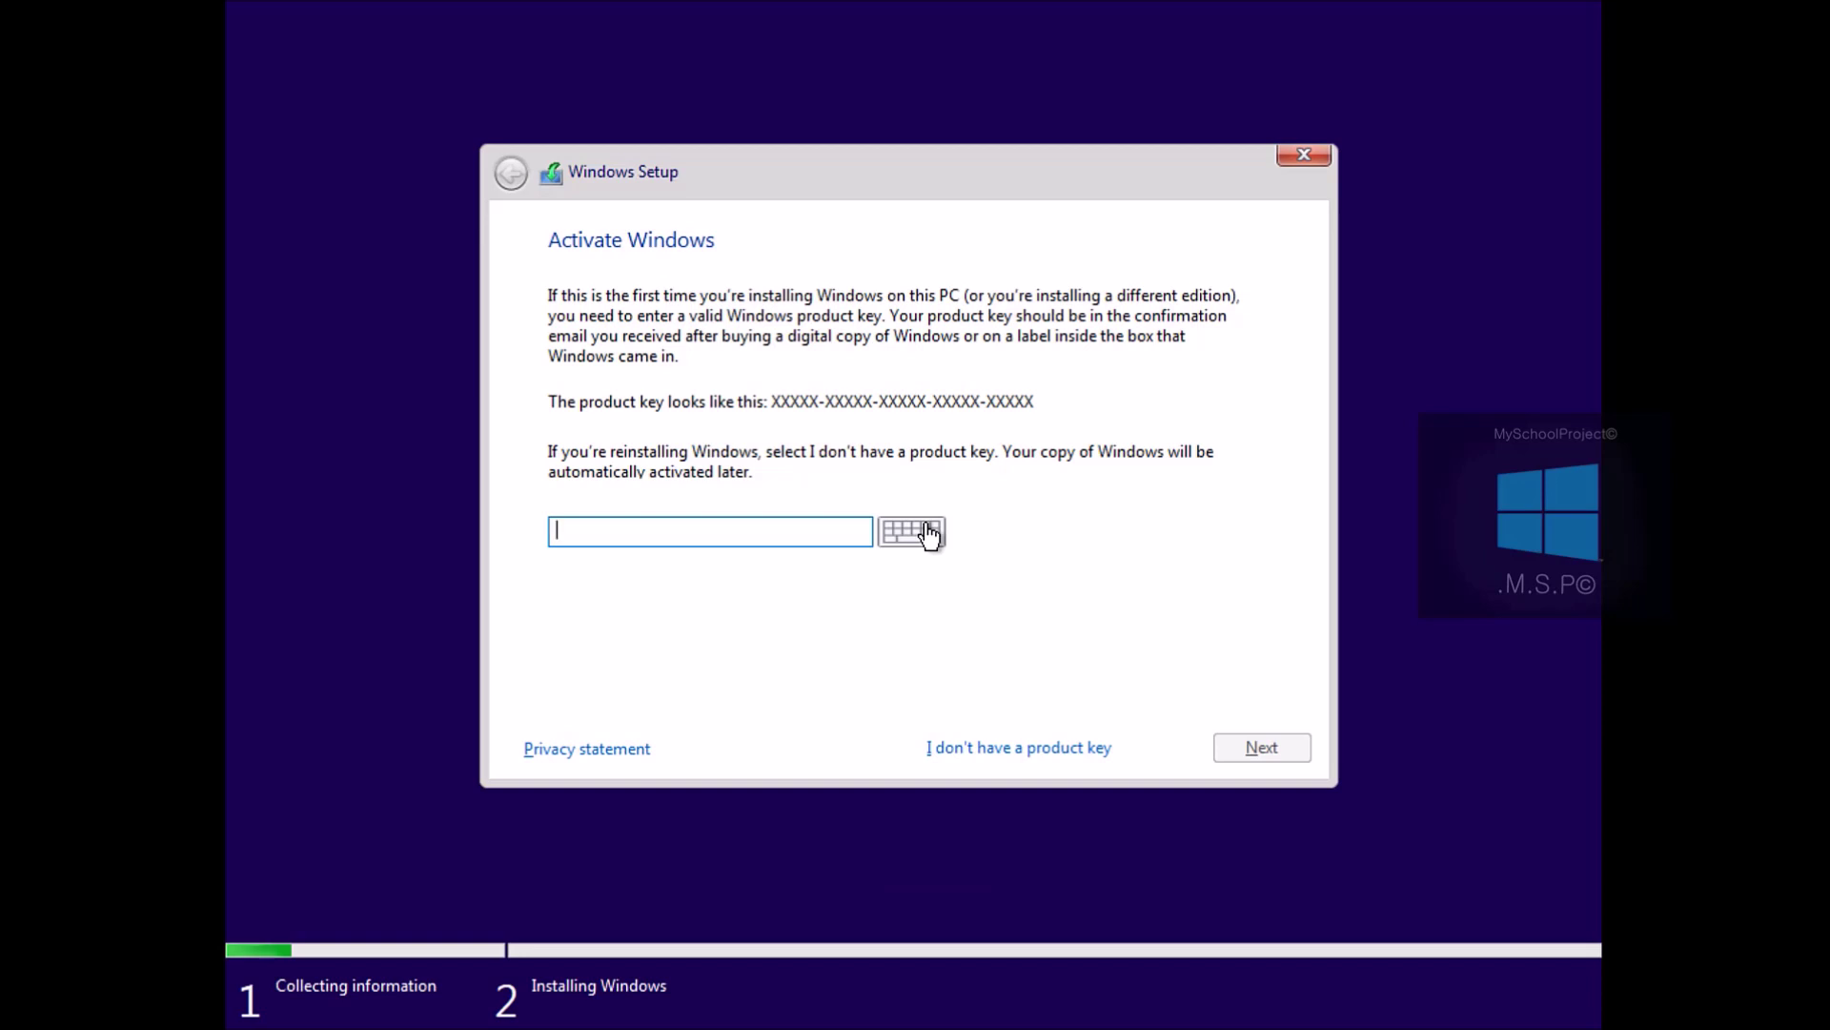
Skip the product key and select Windows 10 Pro for Workstations from the edition list
click(1005, 740)
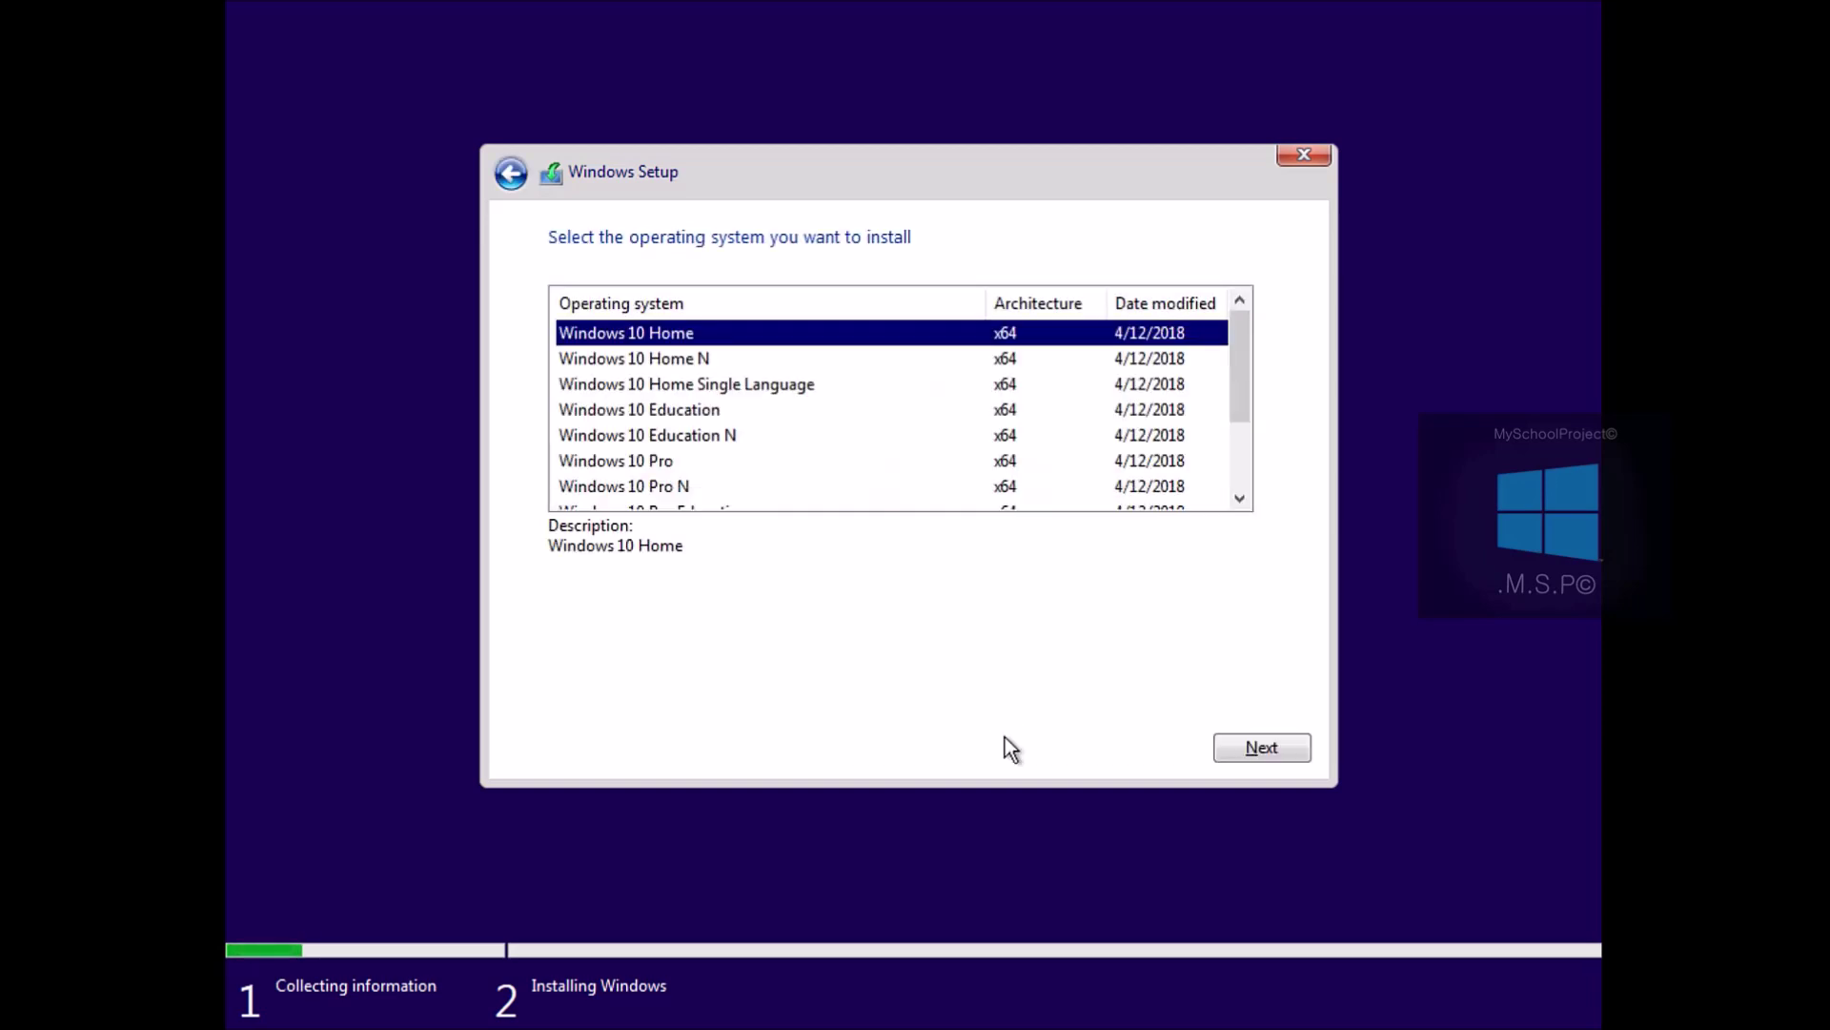
click(1238, 500)
click(1239, 500)
click(1238, 500)
click(1239, 500)
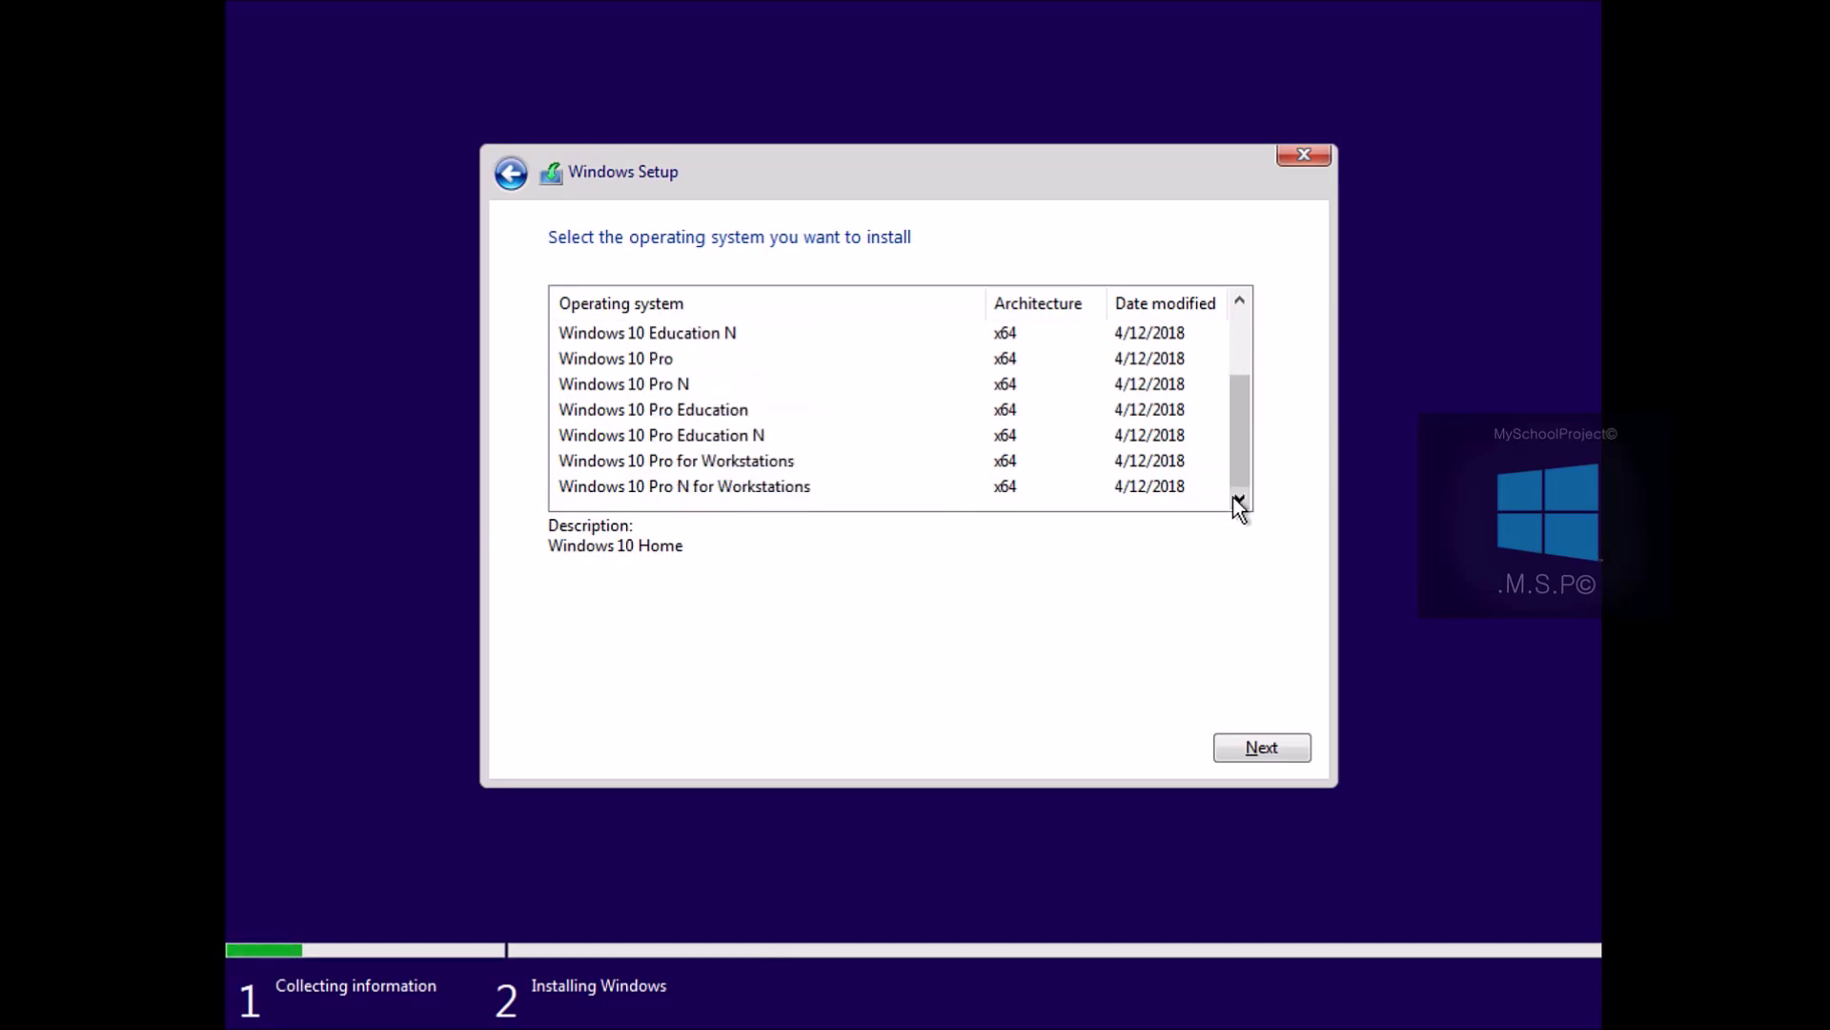
click(826, 490)
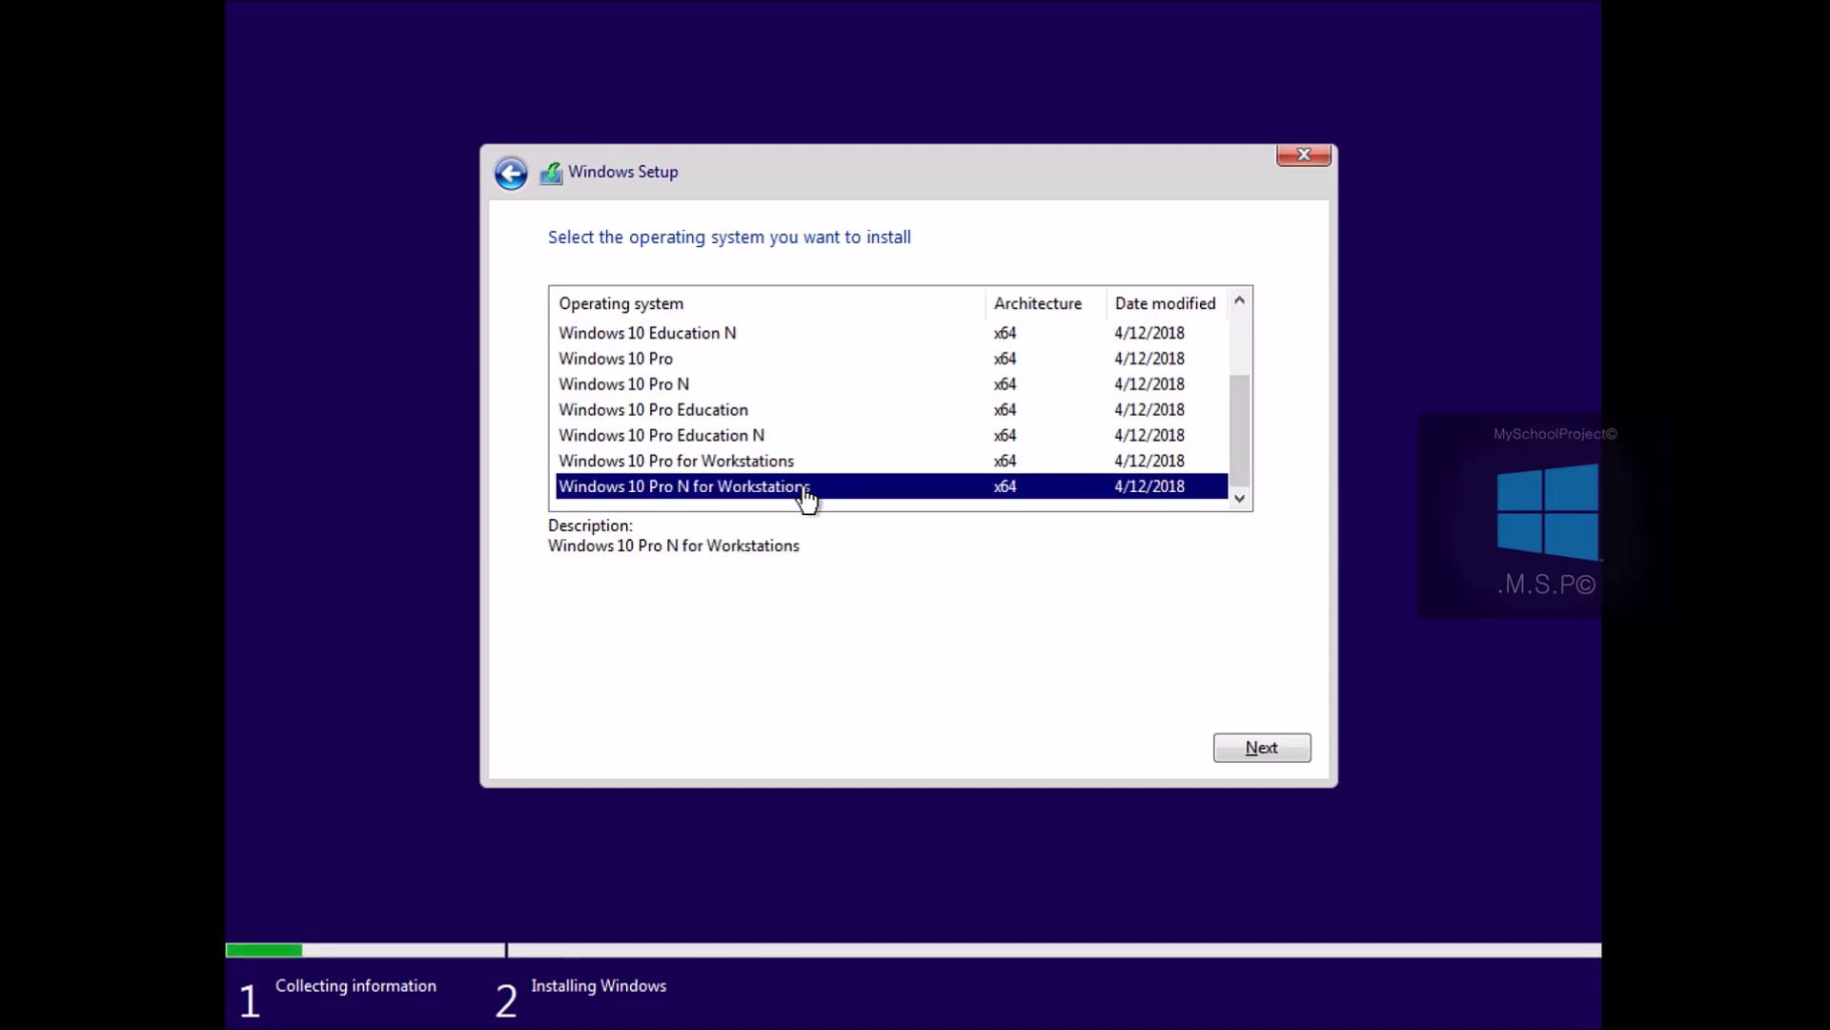
click(729, 461)
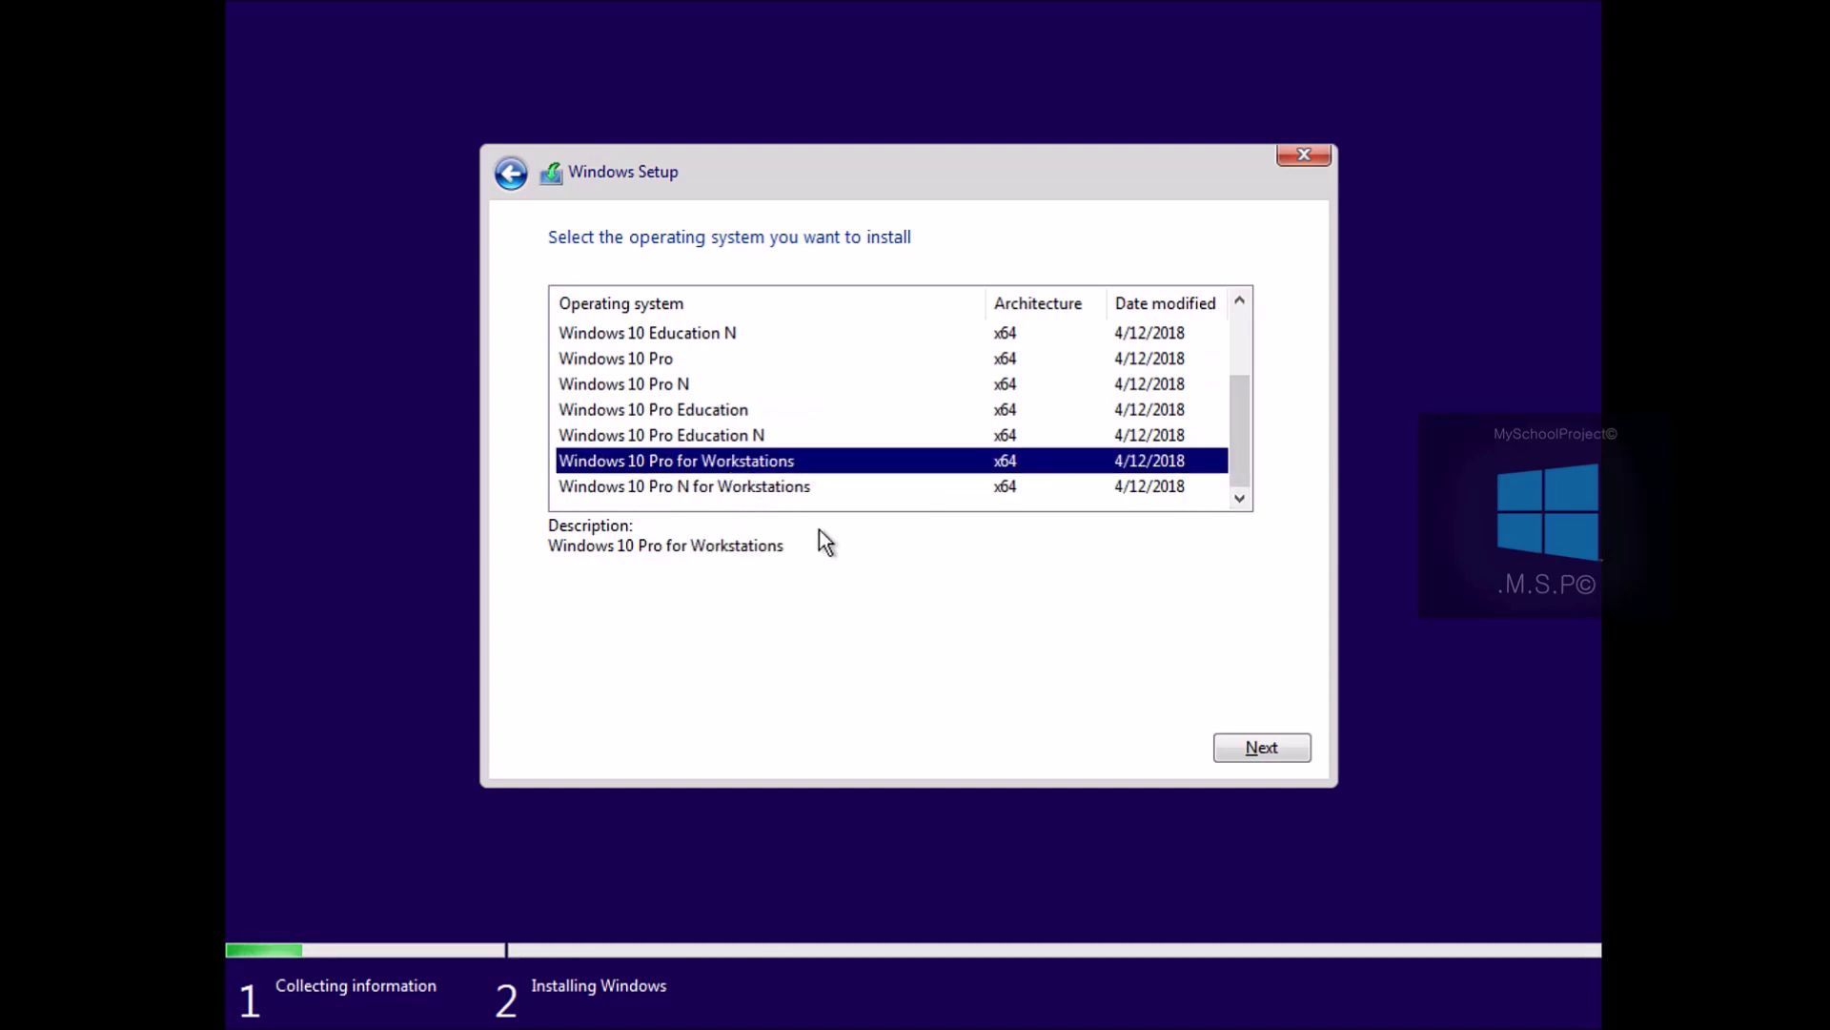
click(1278, 747)
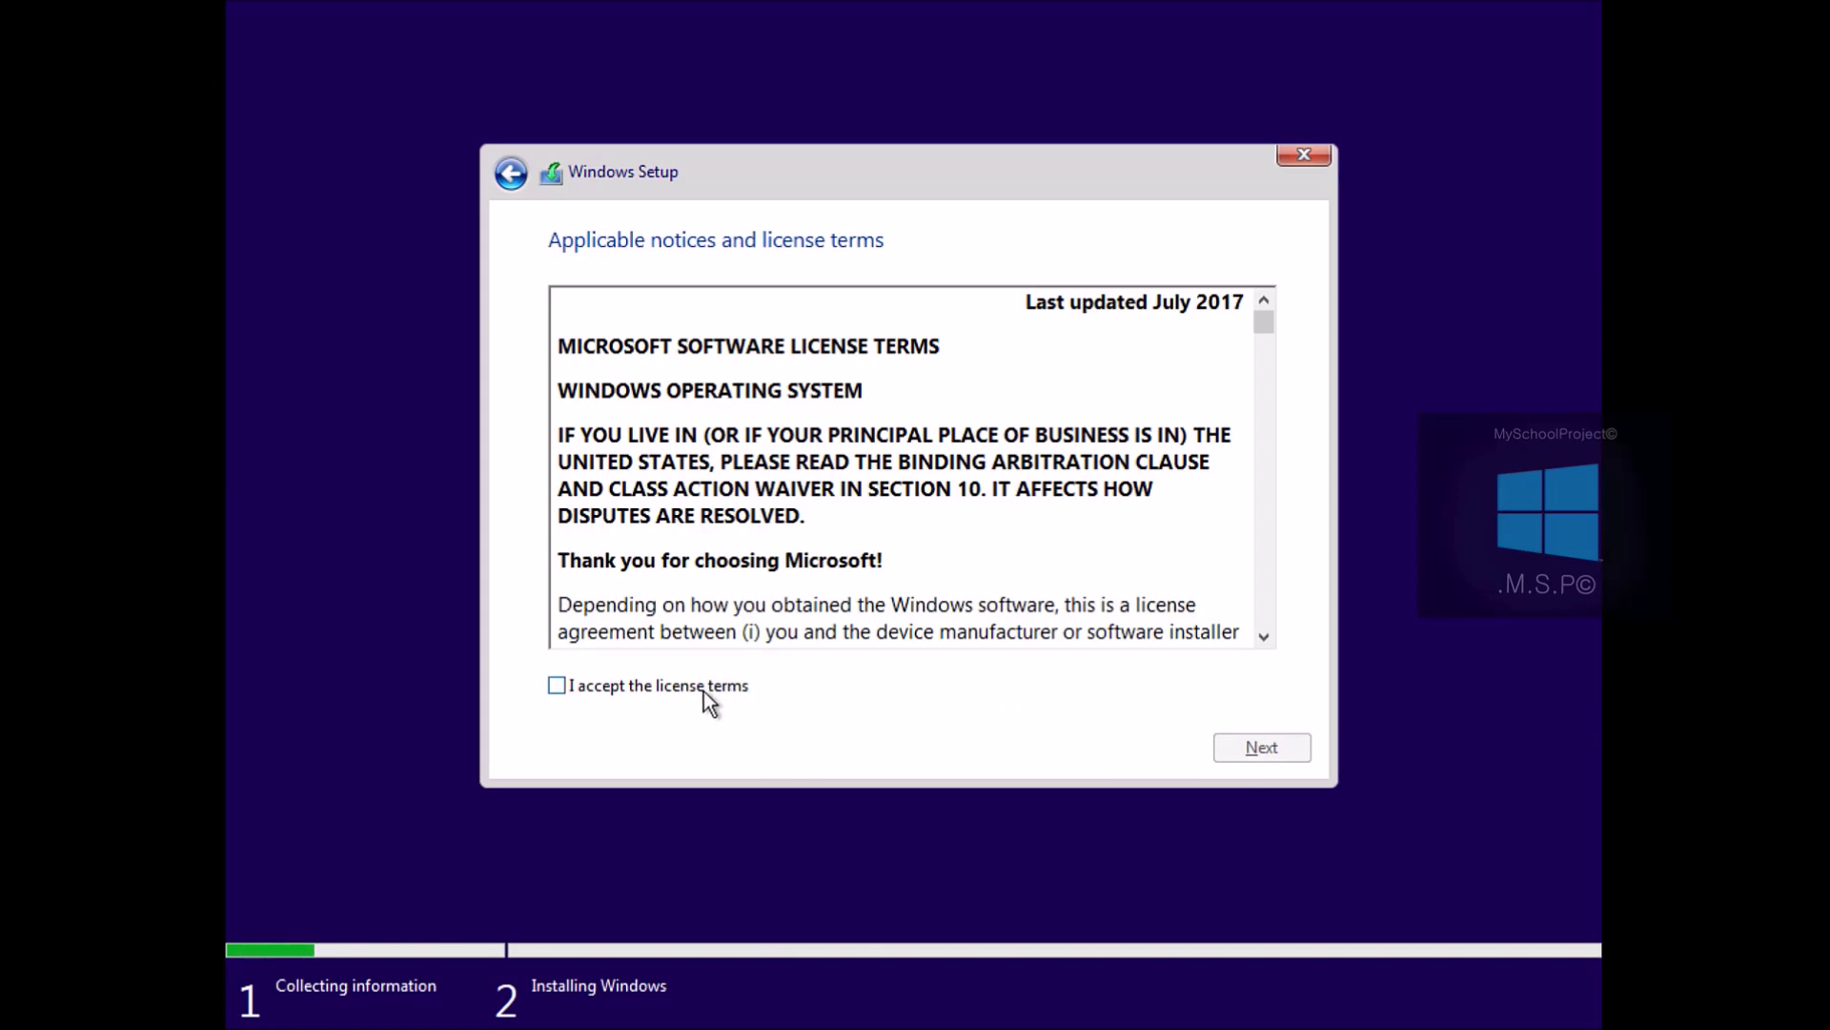
Accept the license terms and choose the Custom installation type
click(702, 688)
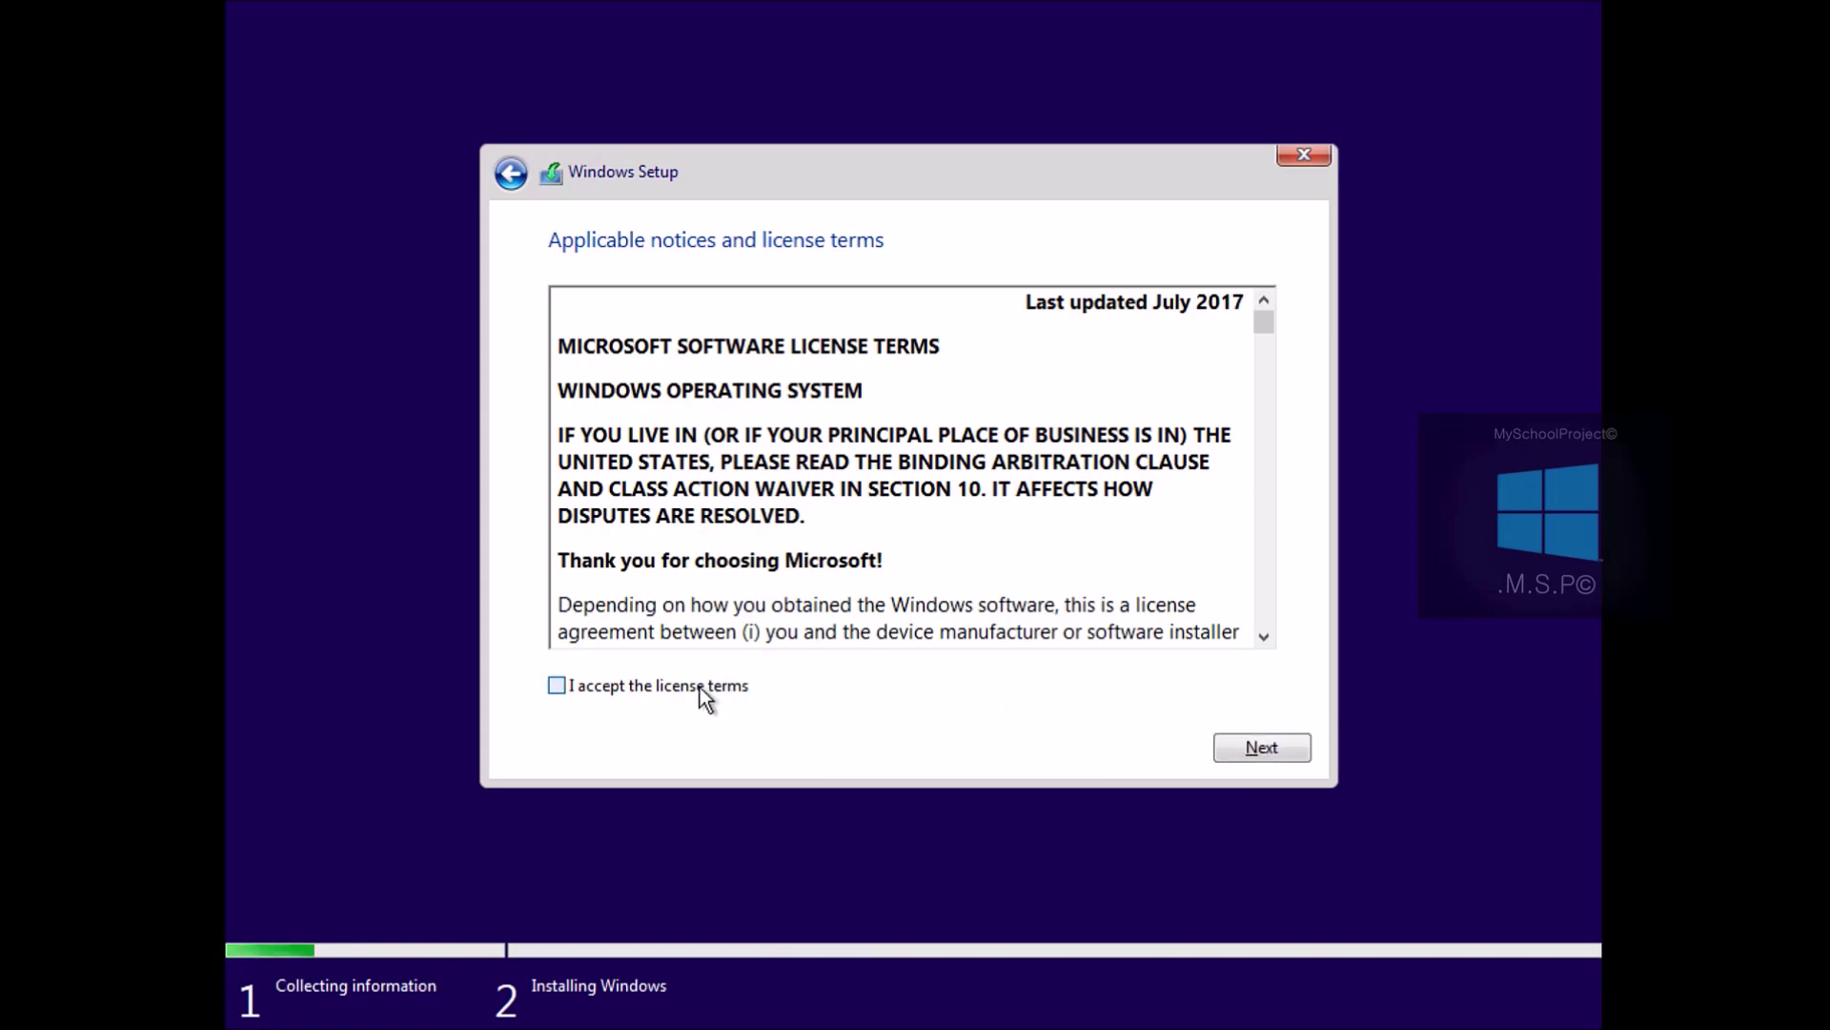
click(1239, 753)
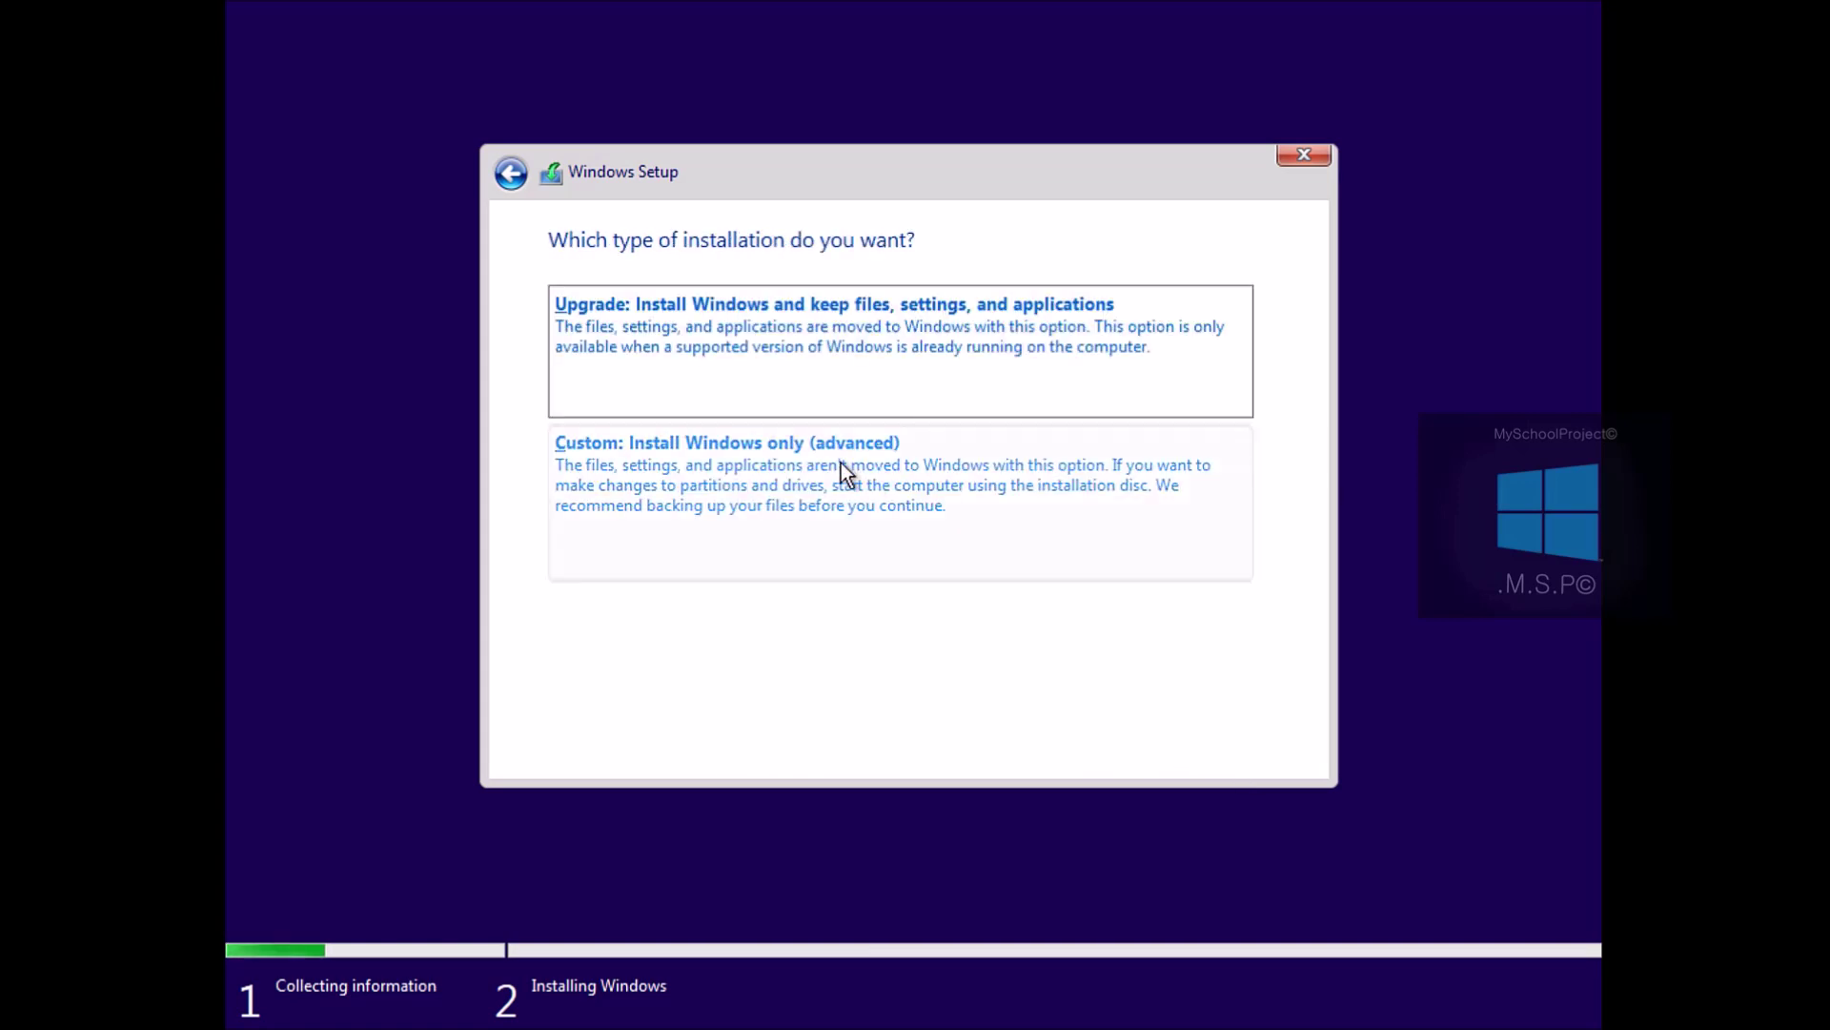
click(800, 498)
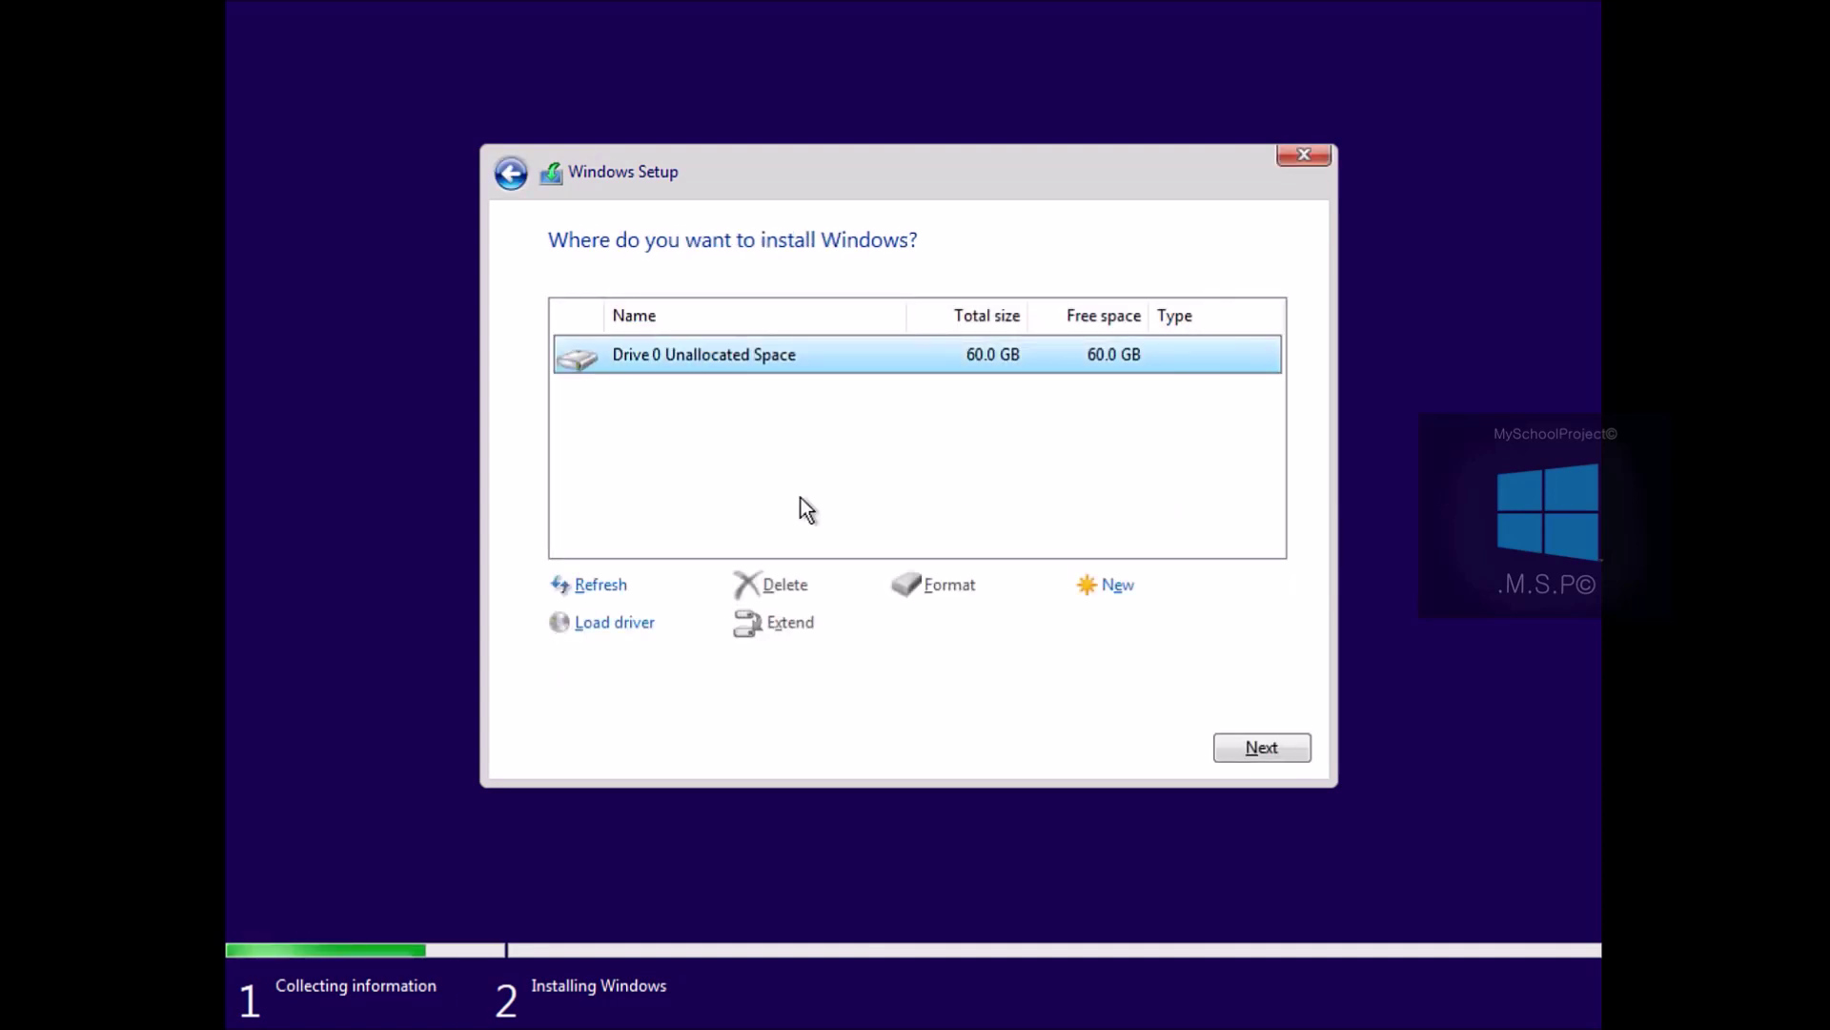
Create a 61440 MB partition on Drive 0 and install onto Partition 2
click(1108, 587)
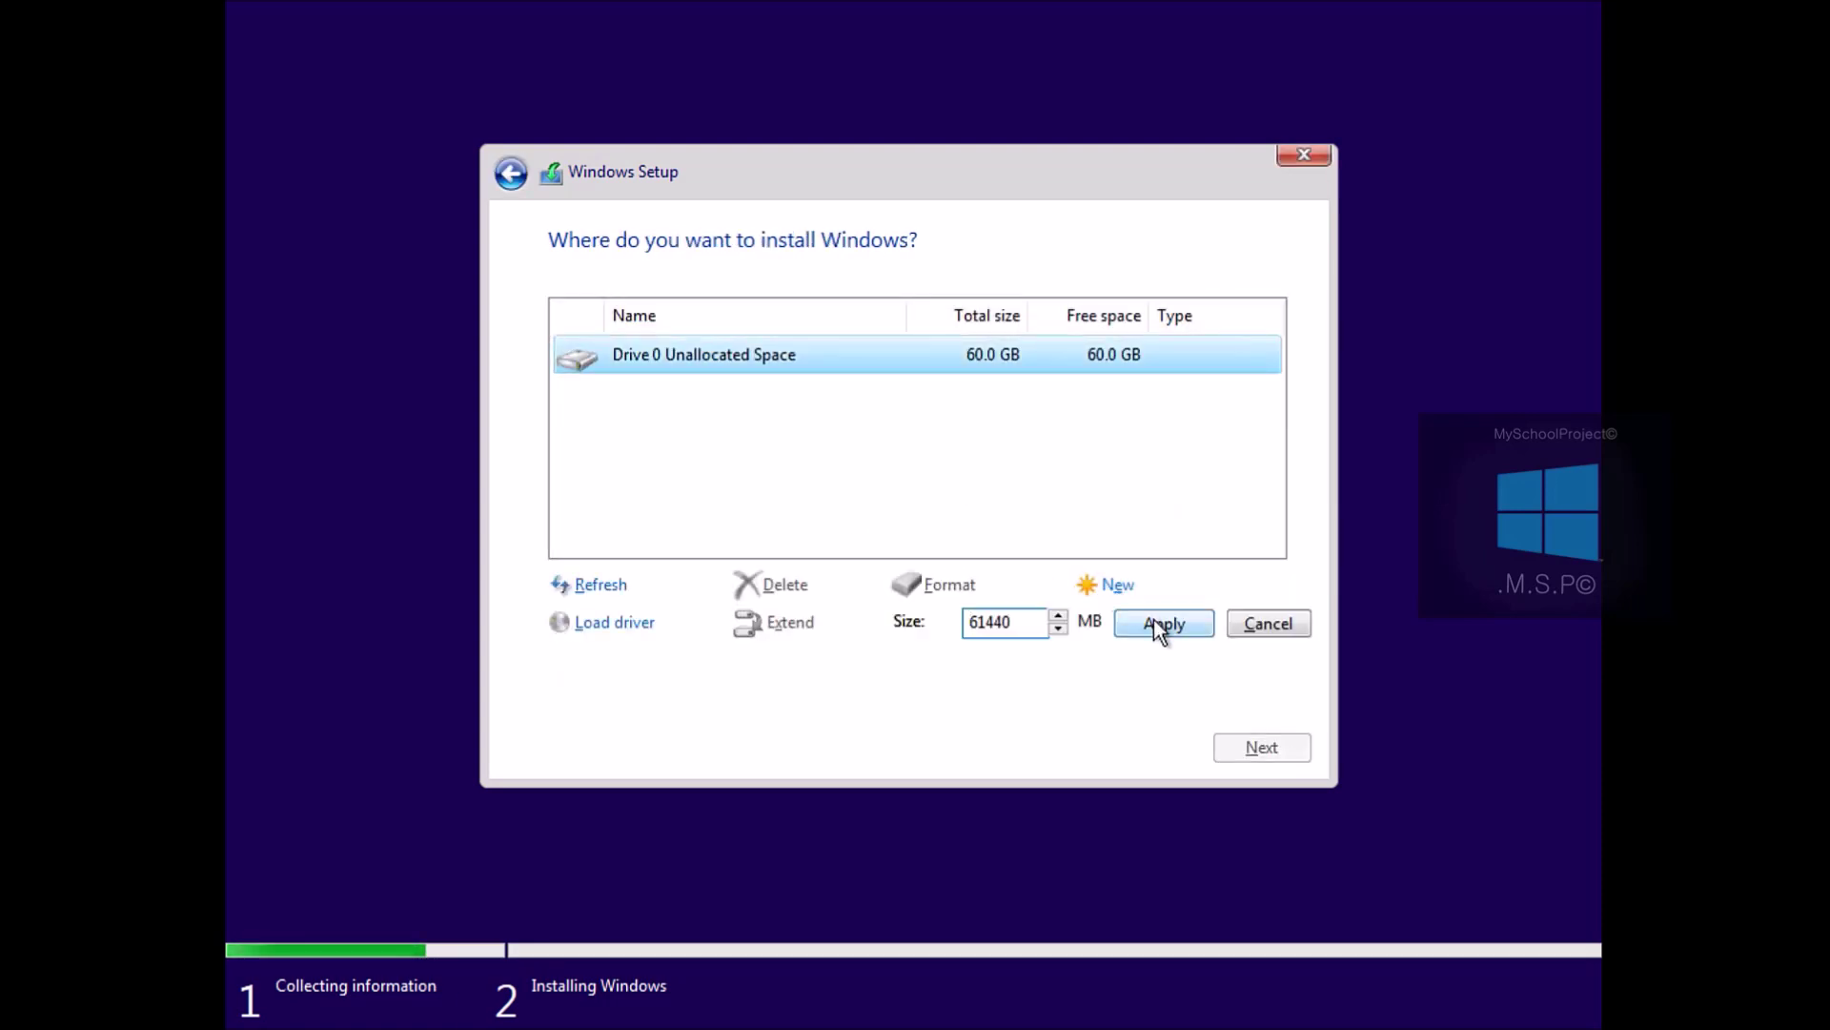
click(1157, 623)
click(1135, 621)
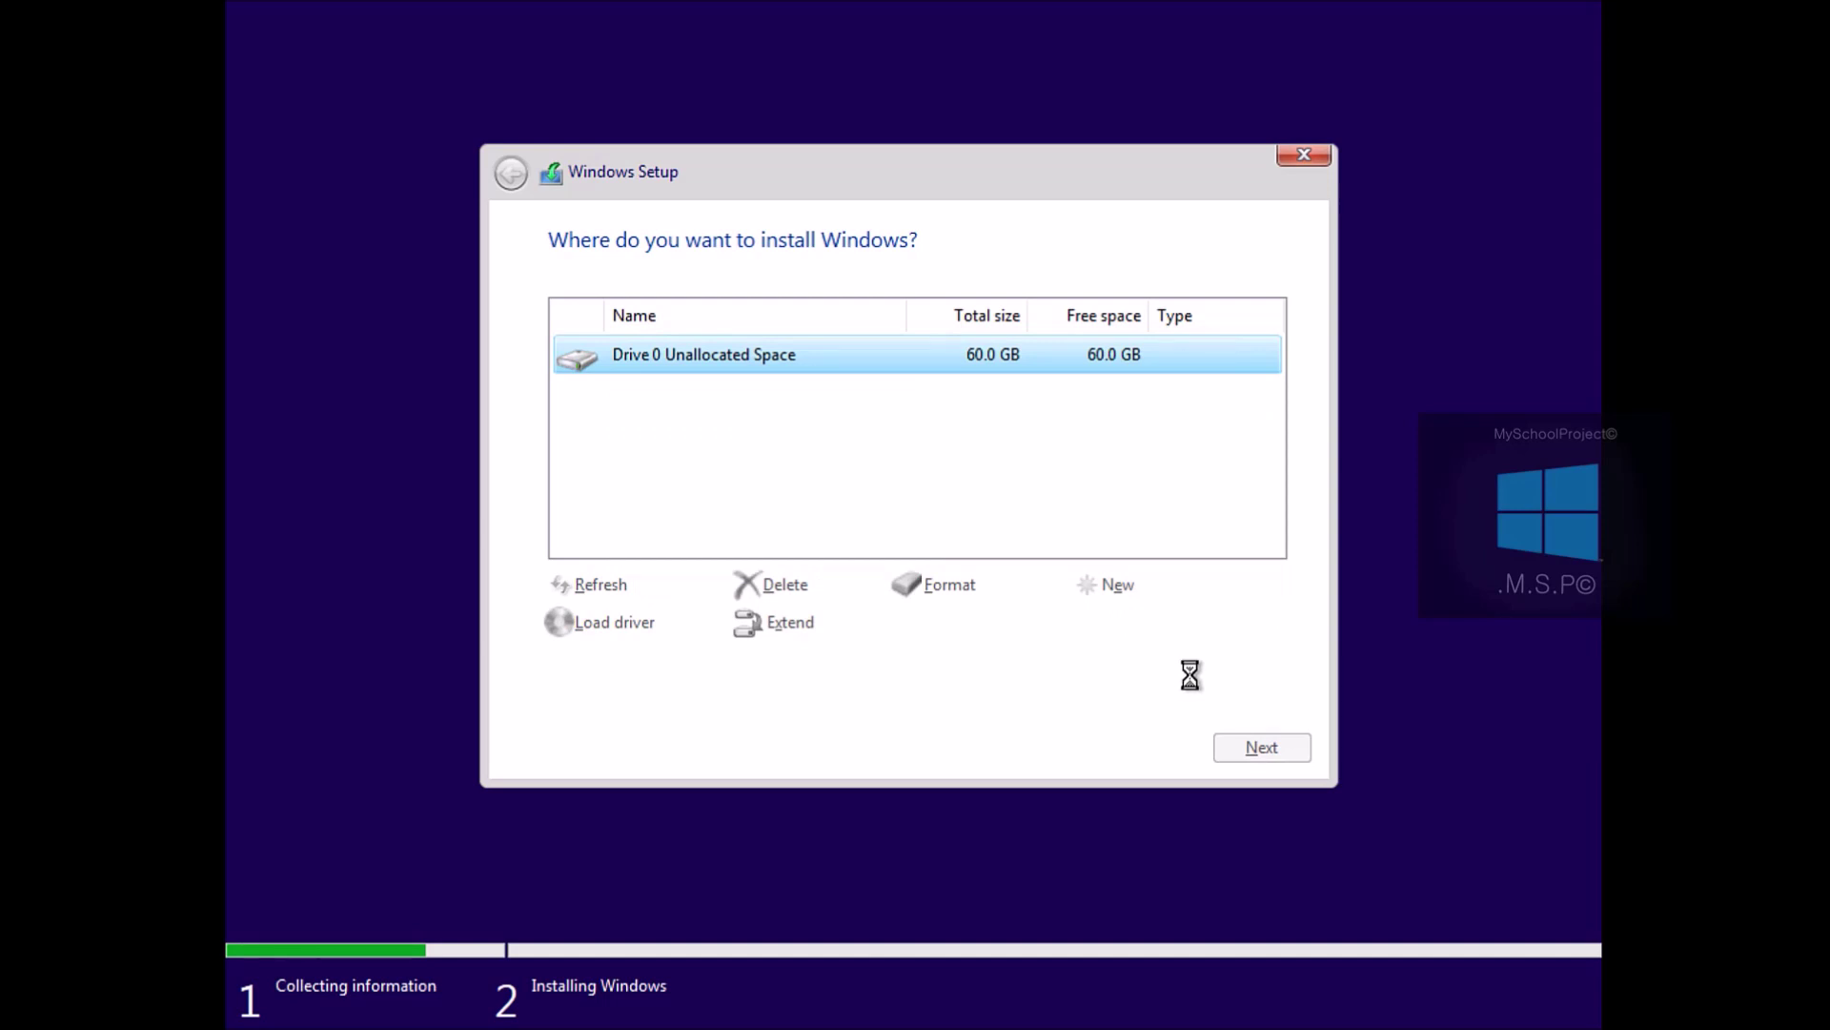
click(1257, 747)
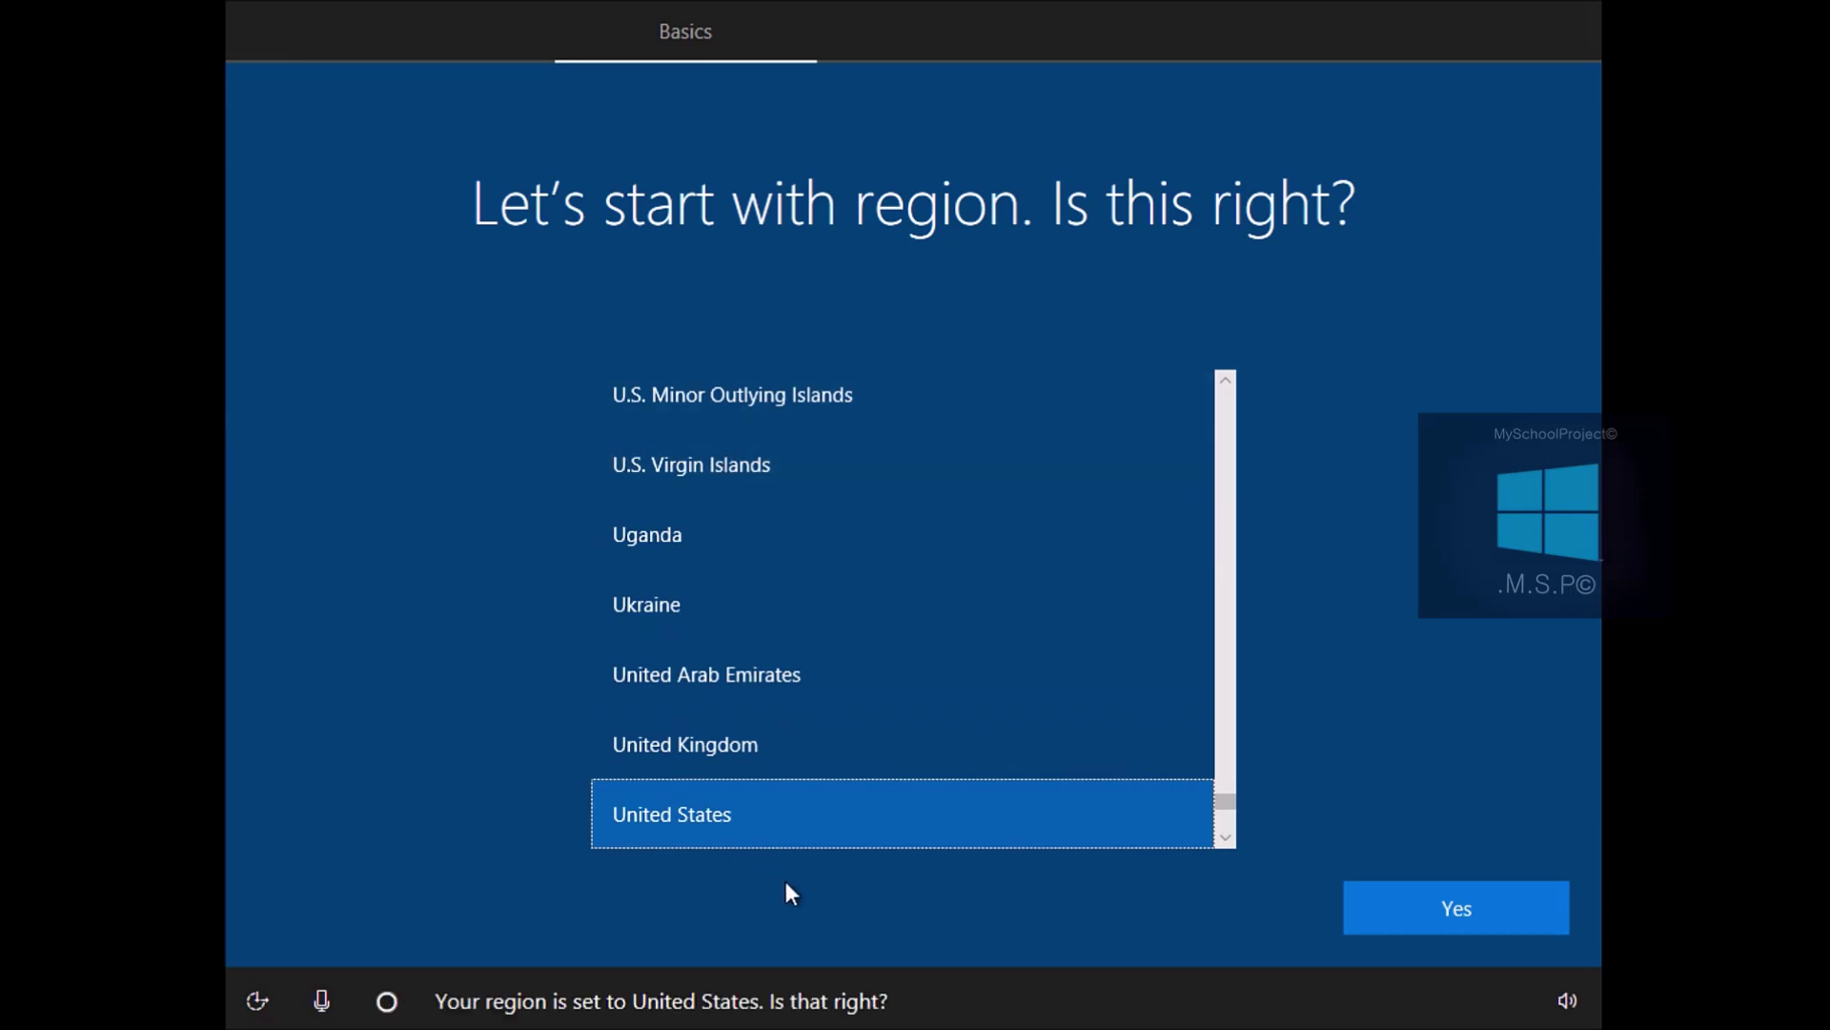
Confirm United States region and US keyboard layout, skipping a second layout
click(1472, 895)
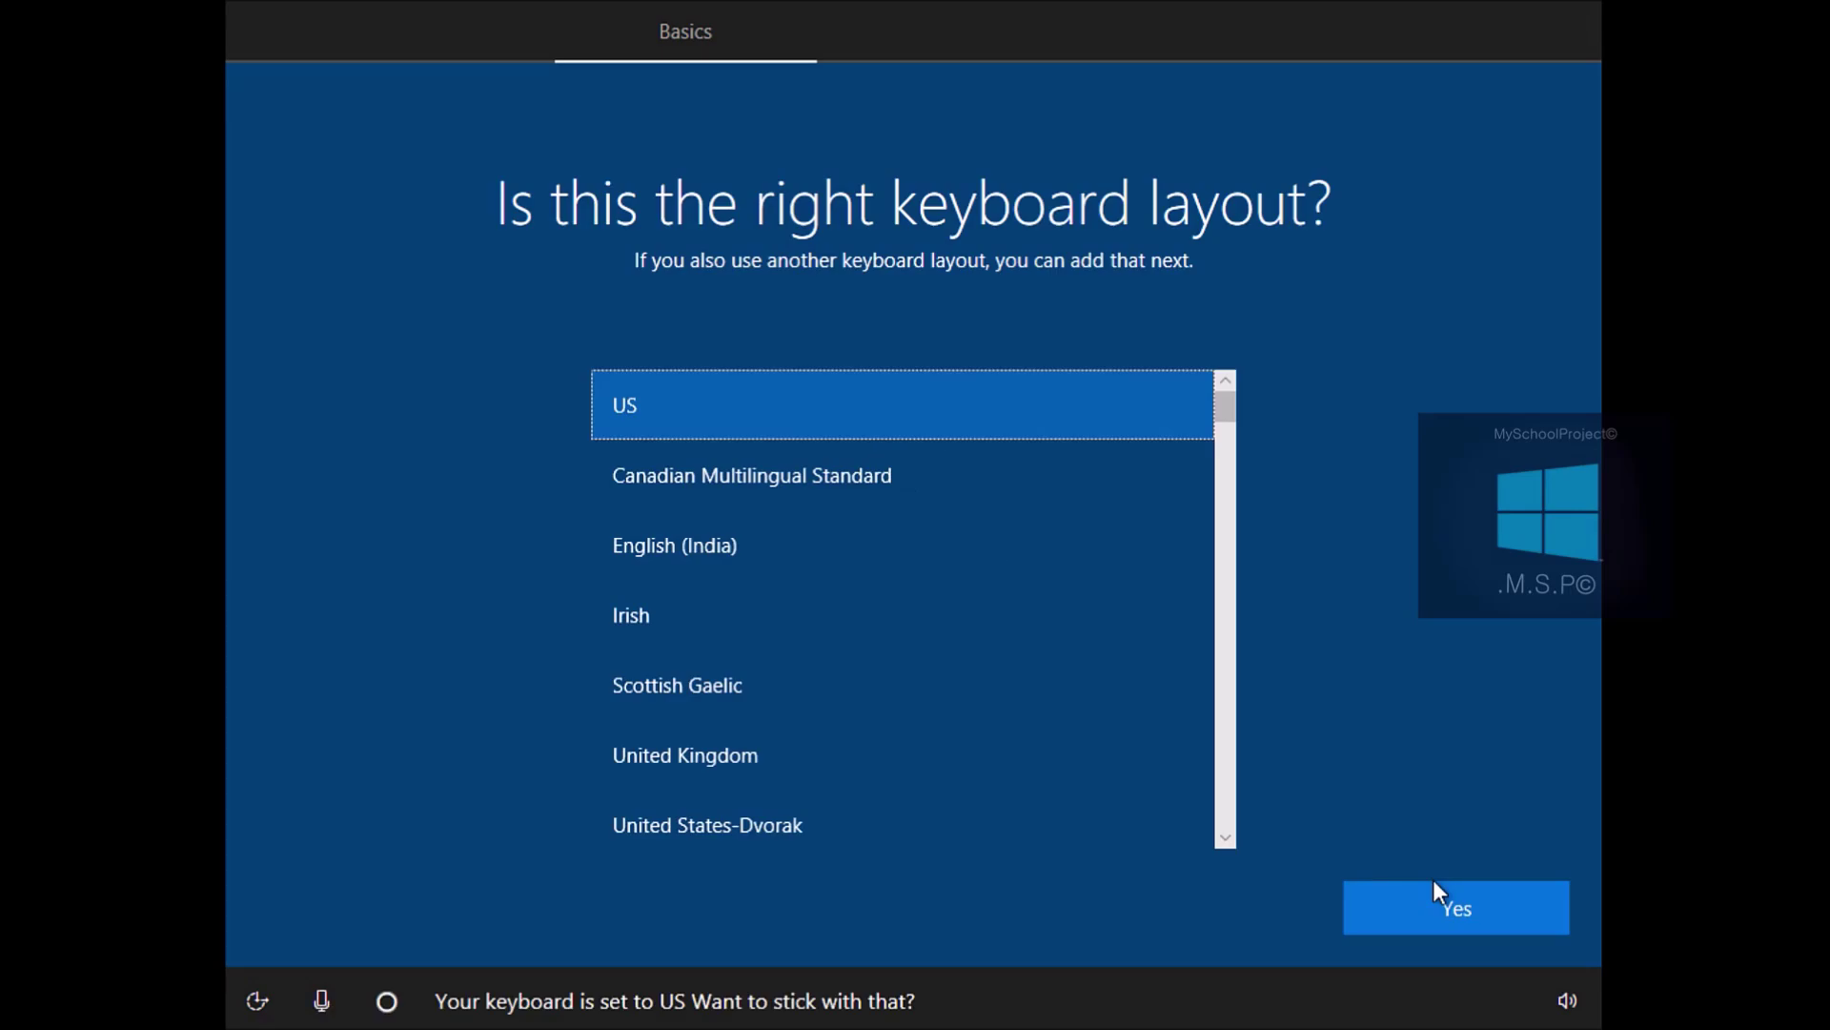
click(1445, 900)
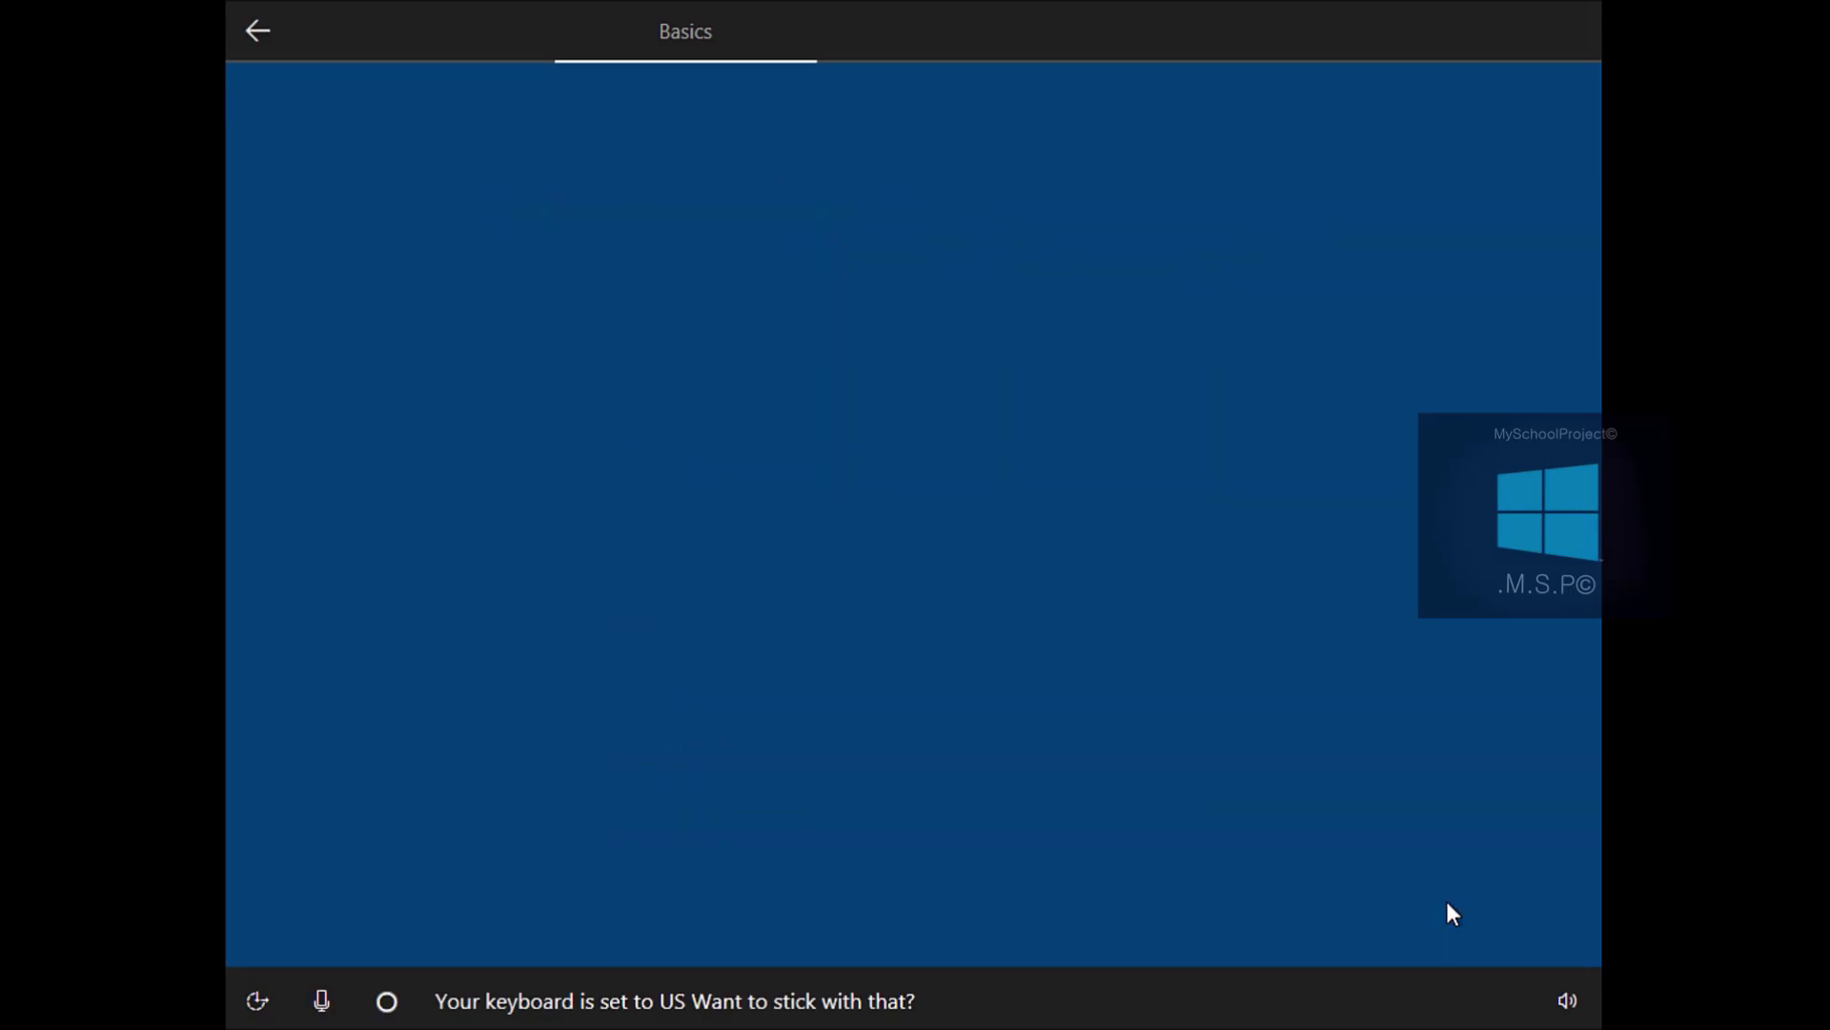
click(1447, 908)
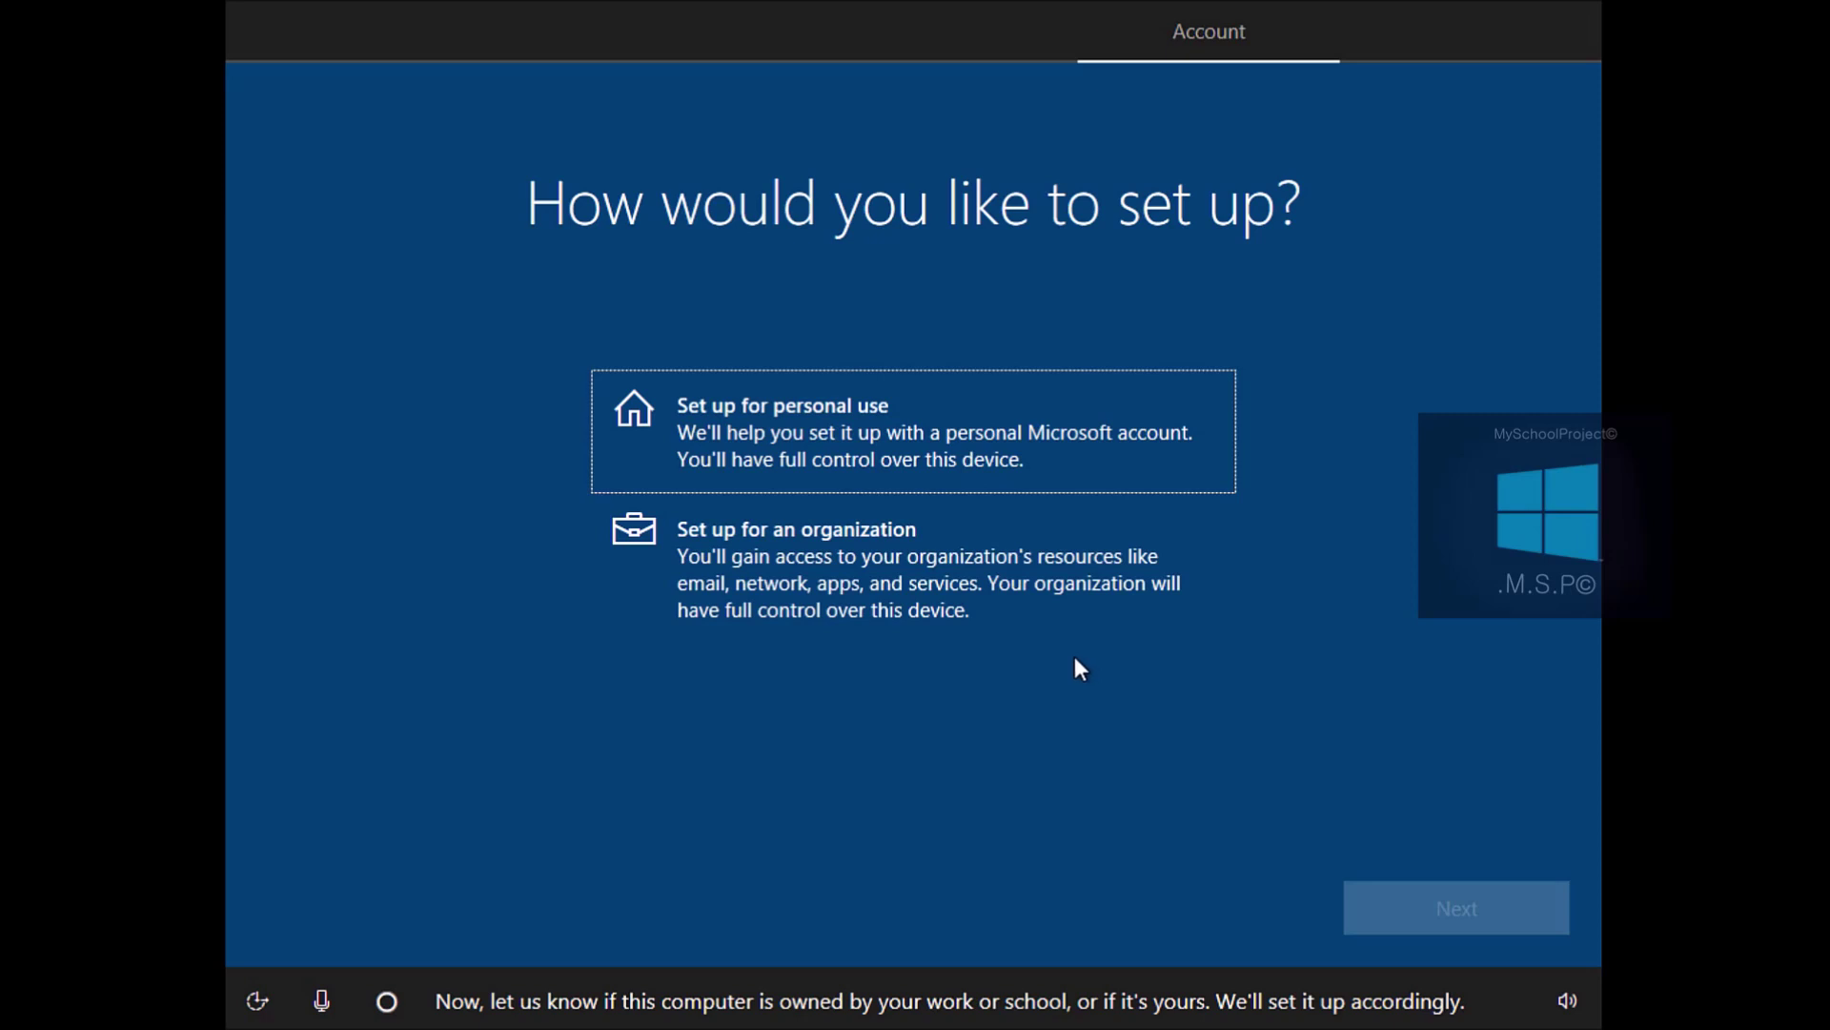
Choose personal-use setup and switch to an offline local account instead of Microsoft sign-in
click(1066, 446)
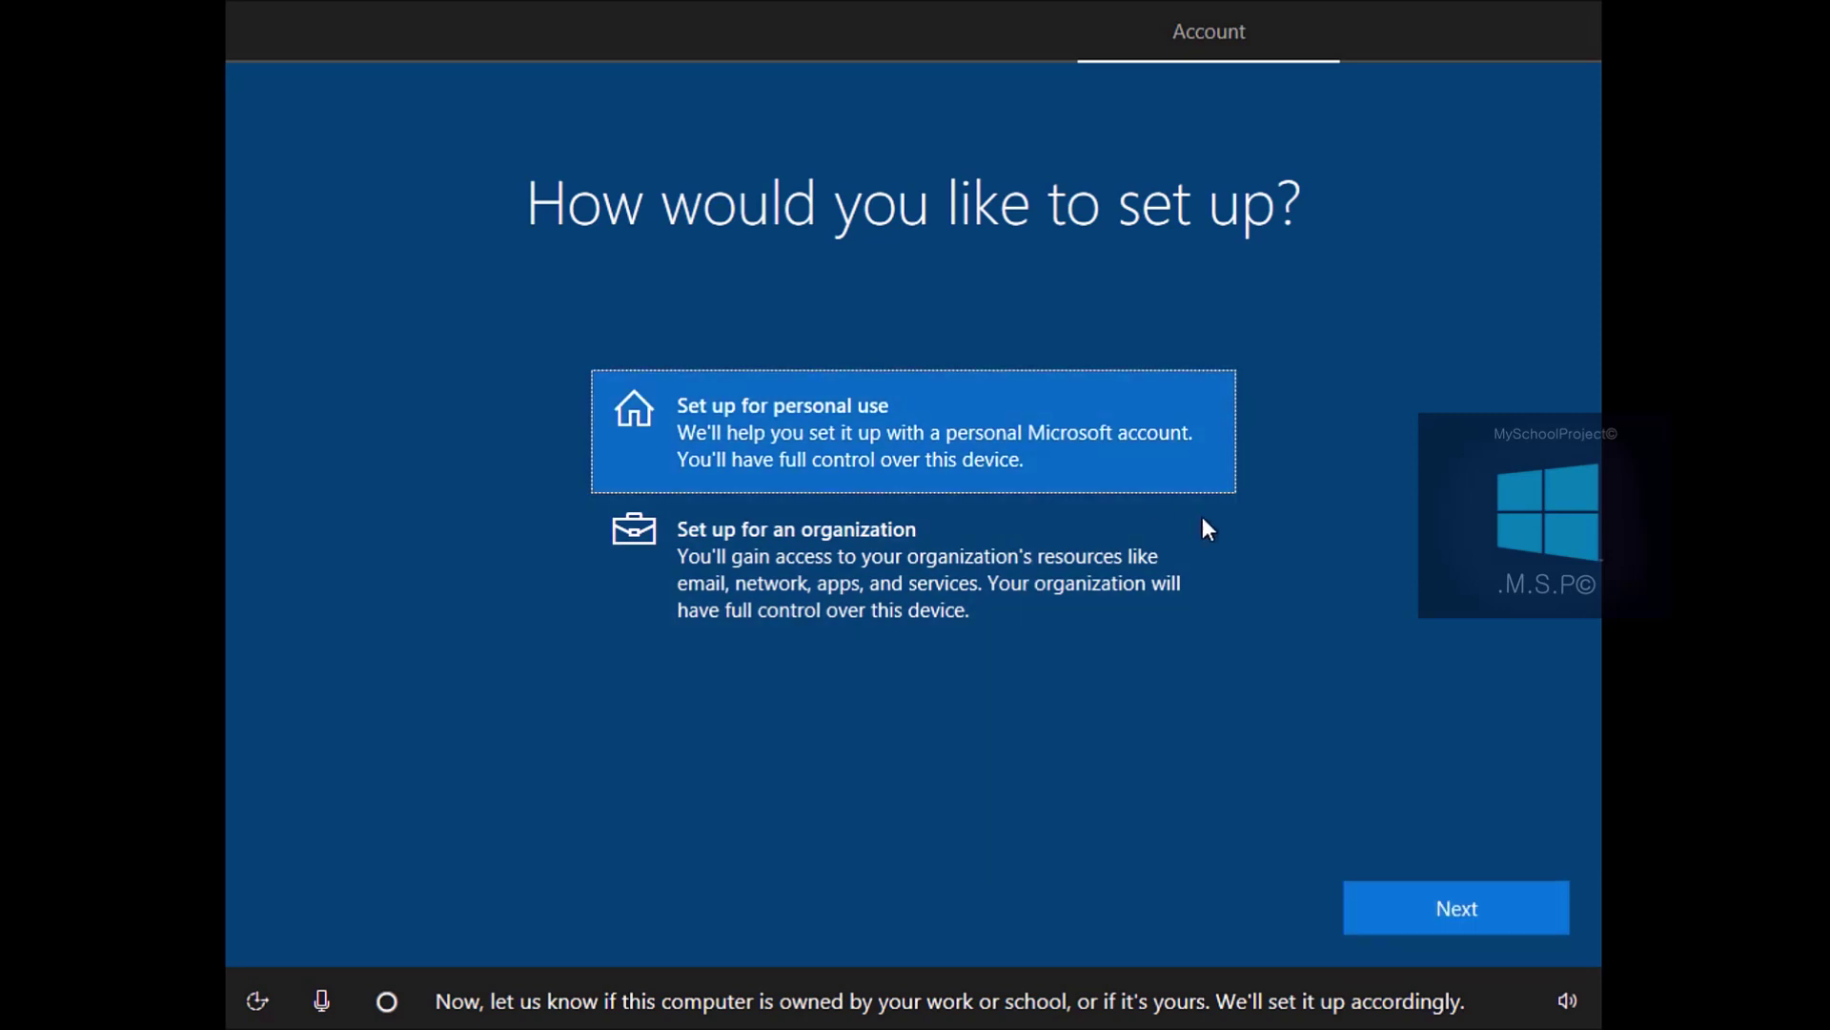
click(1438, 895)
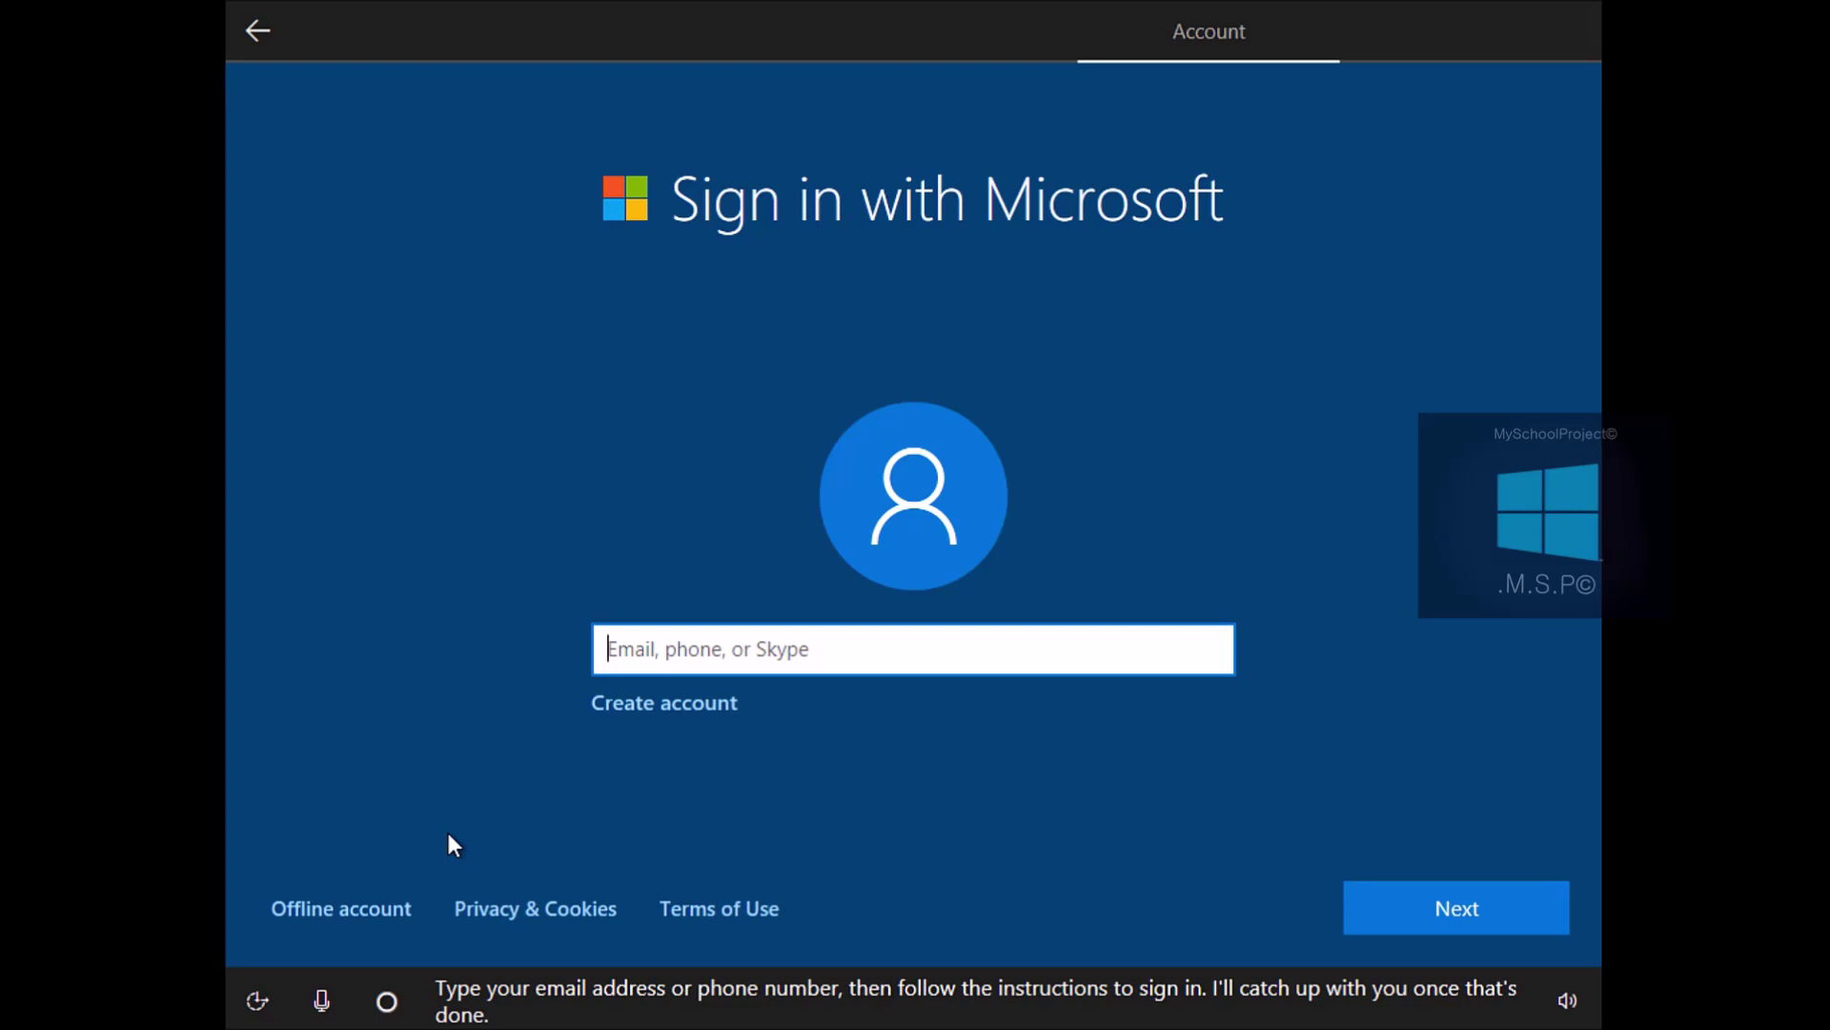
click(380, 902)
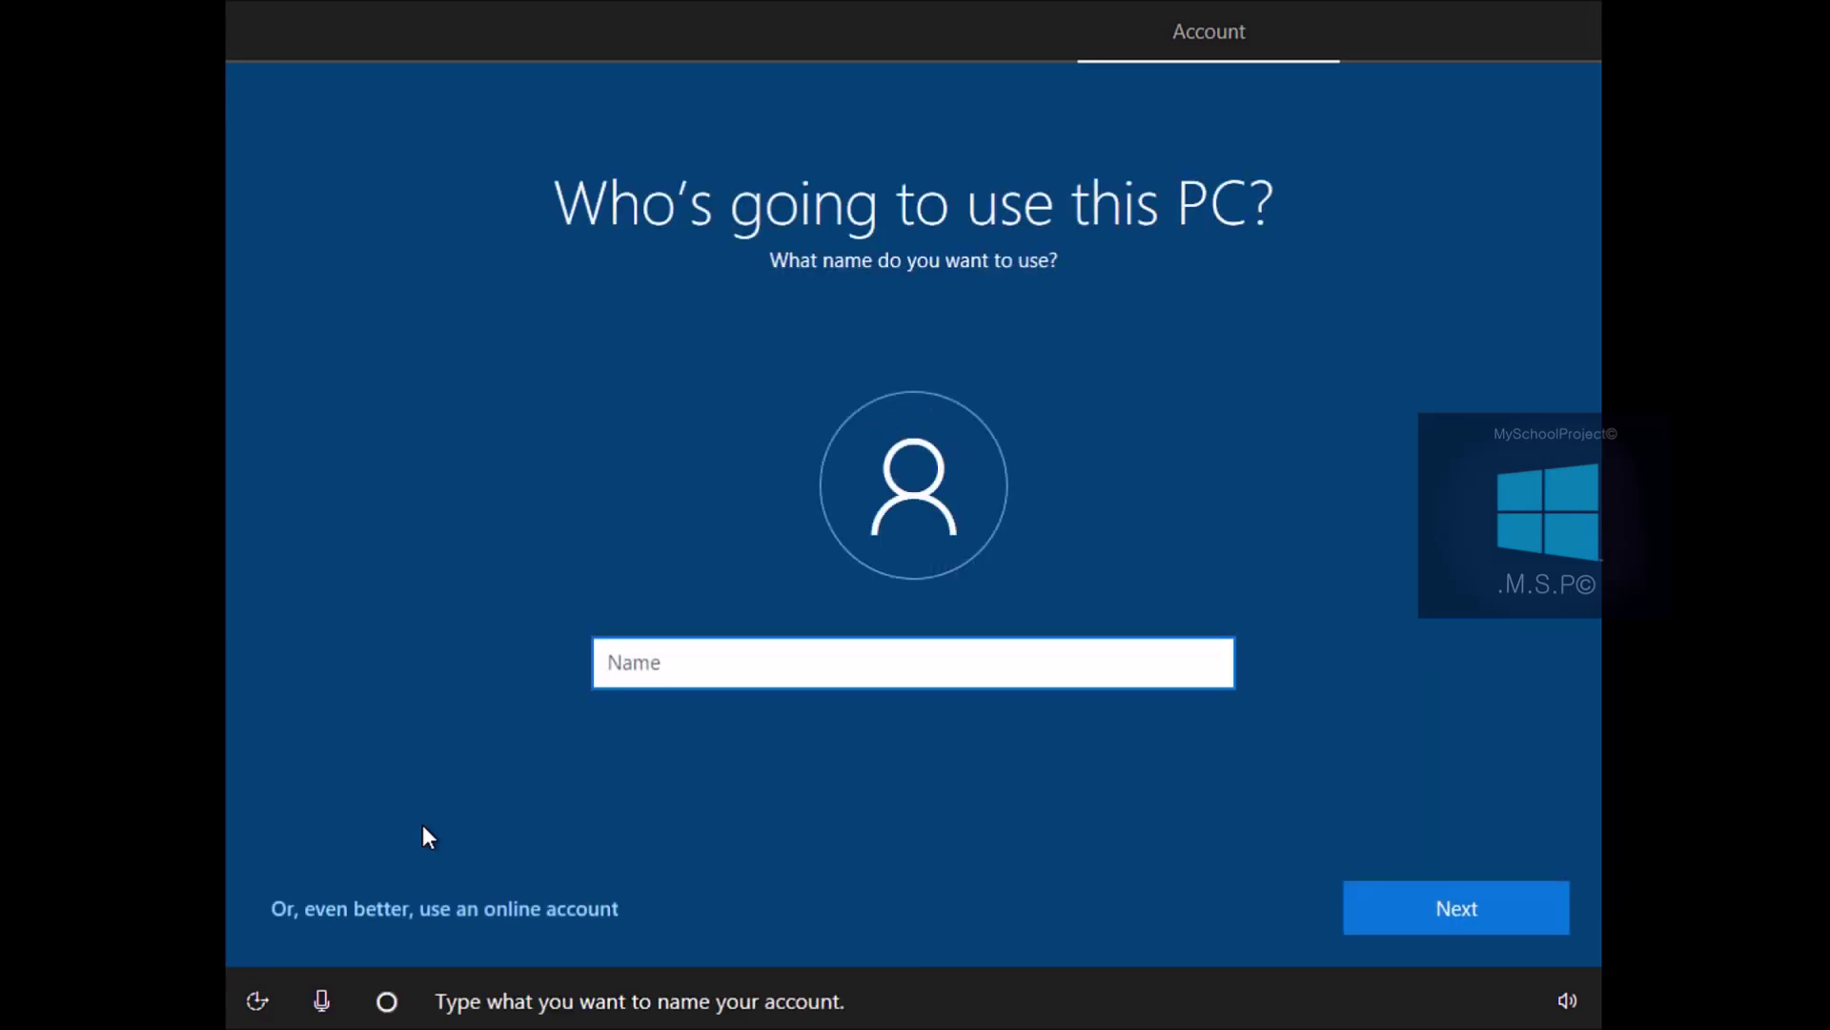
Enter the local account name, then type and confirm the account password
text(WIndows 1)
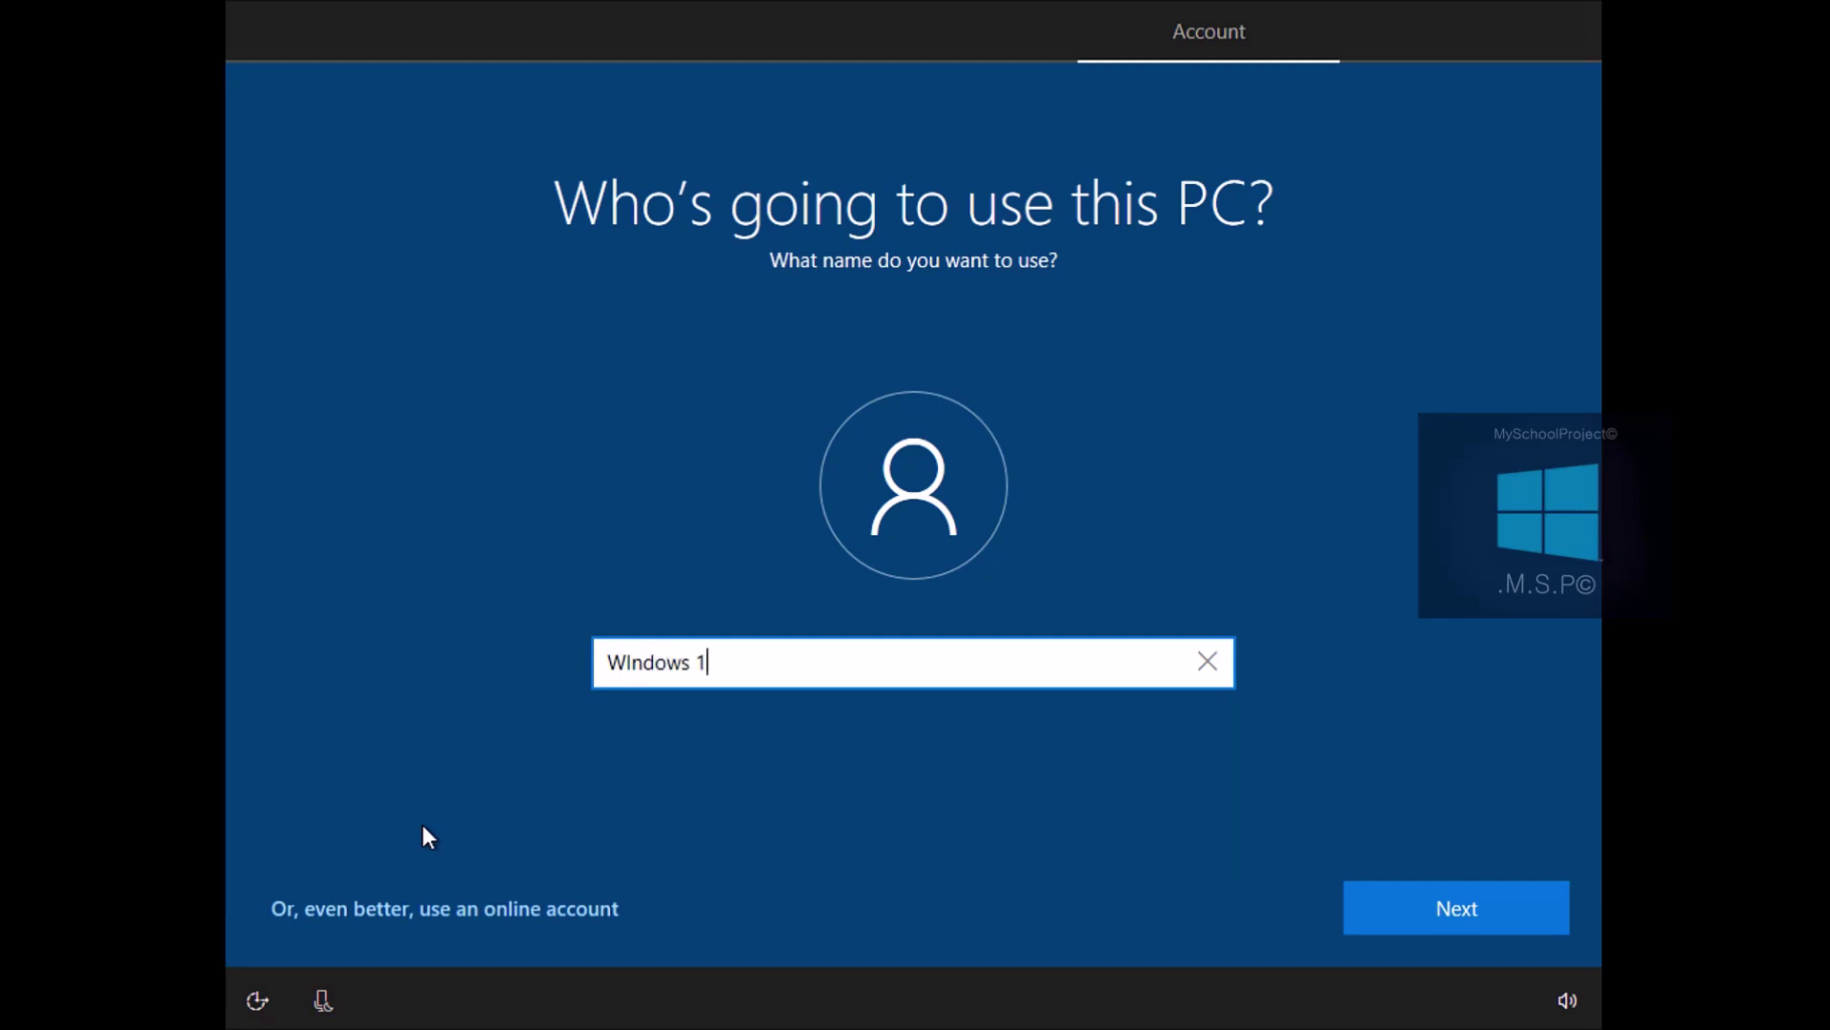
text(0 Profws)
click(1451, 904)
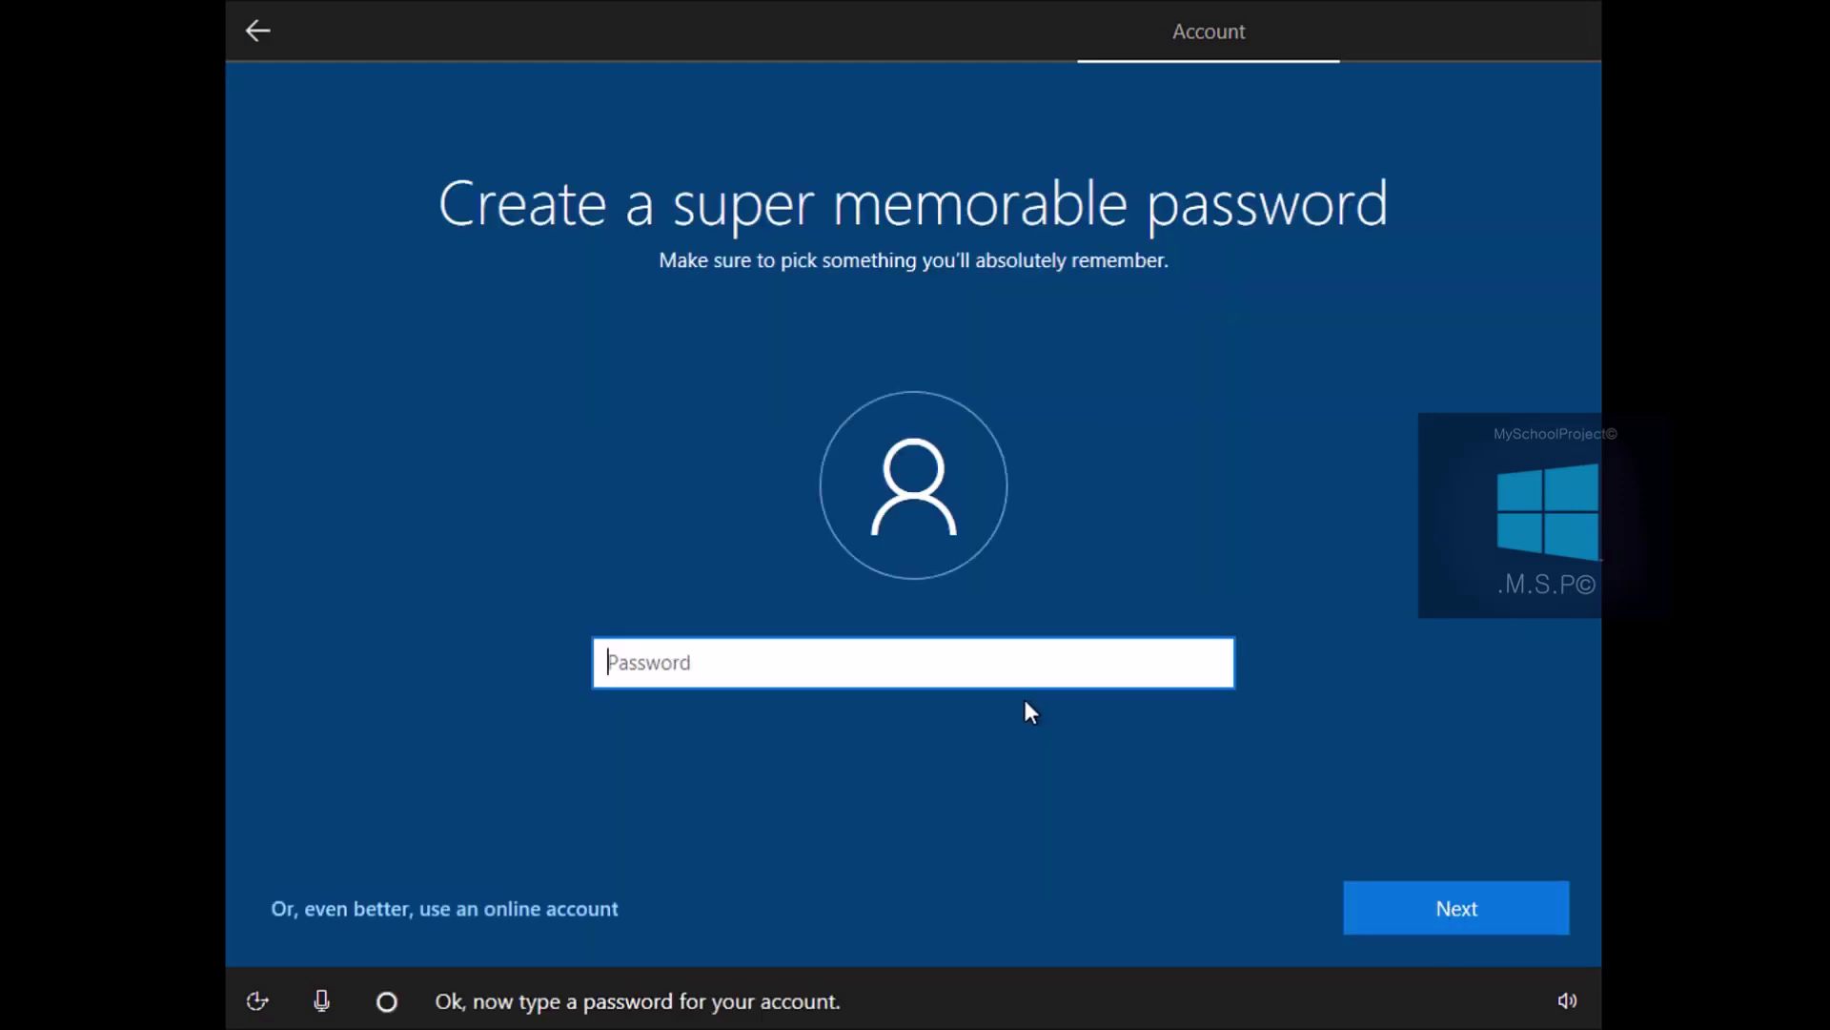
key(Caps_Lock)
text(P)
text(•••••••••)
key(Return)
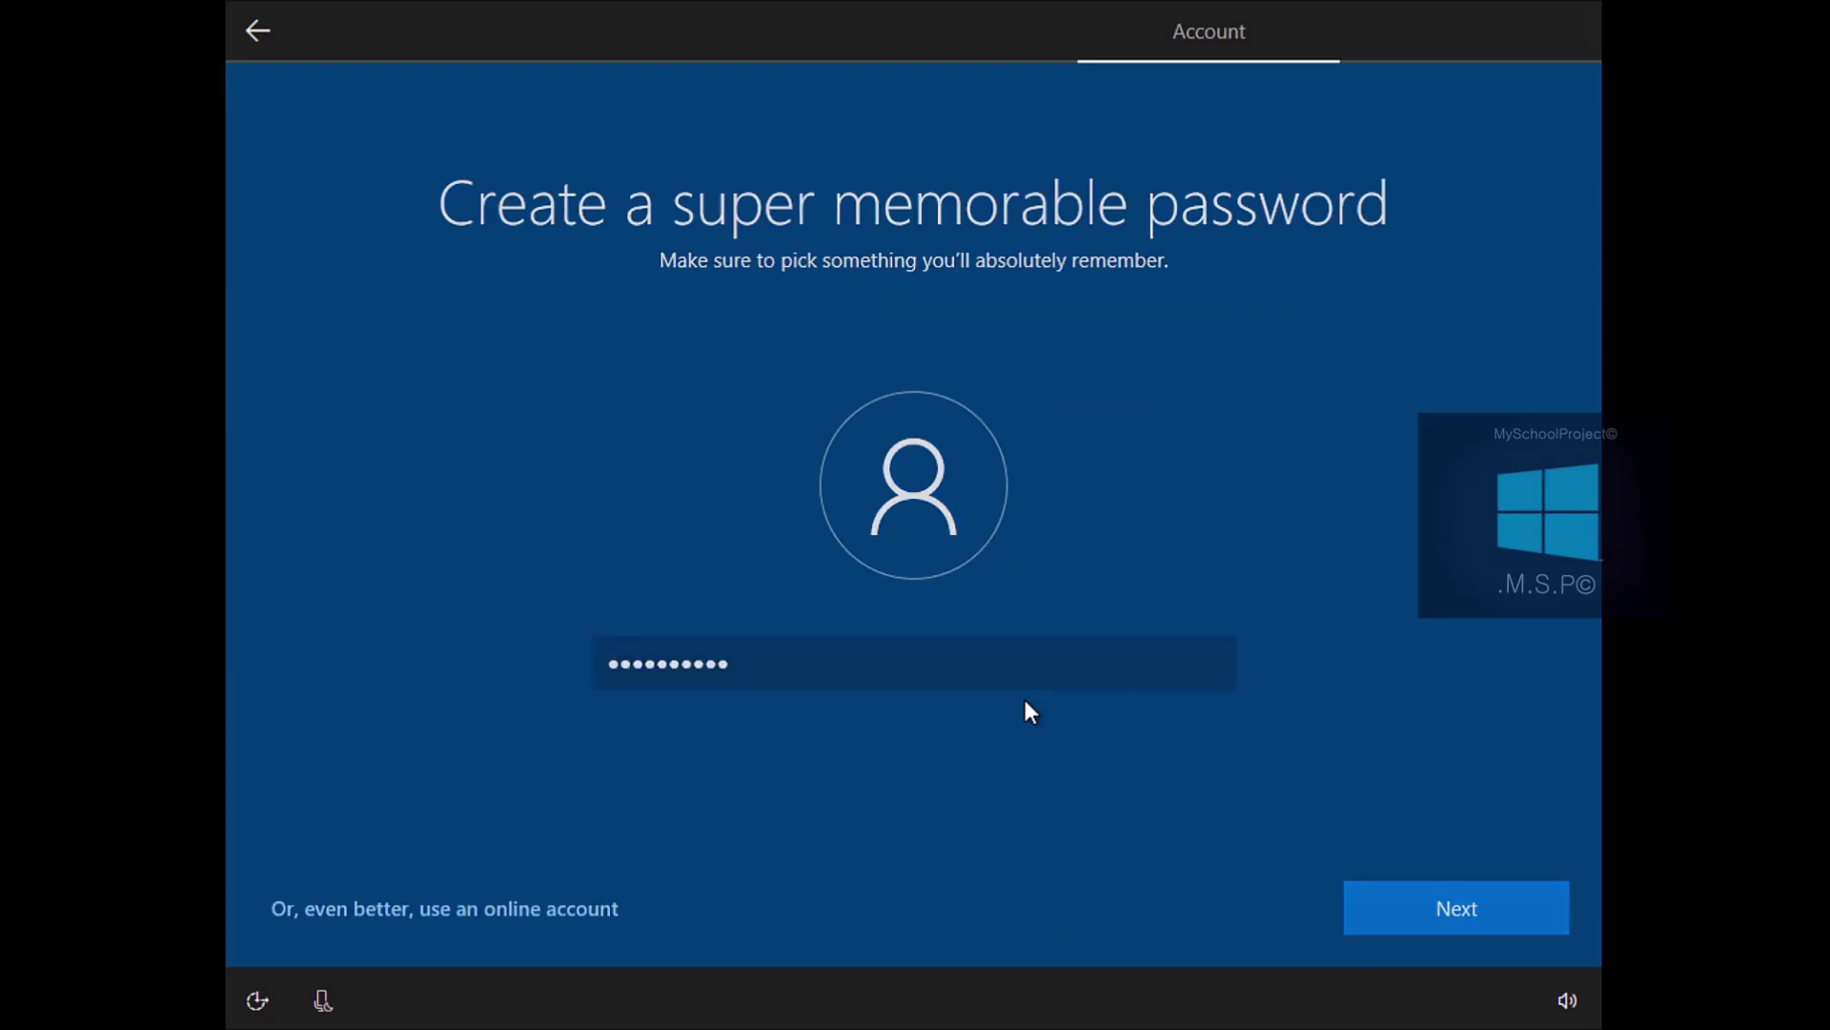
text(••••••••••)
key(Return)
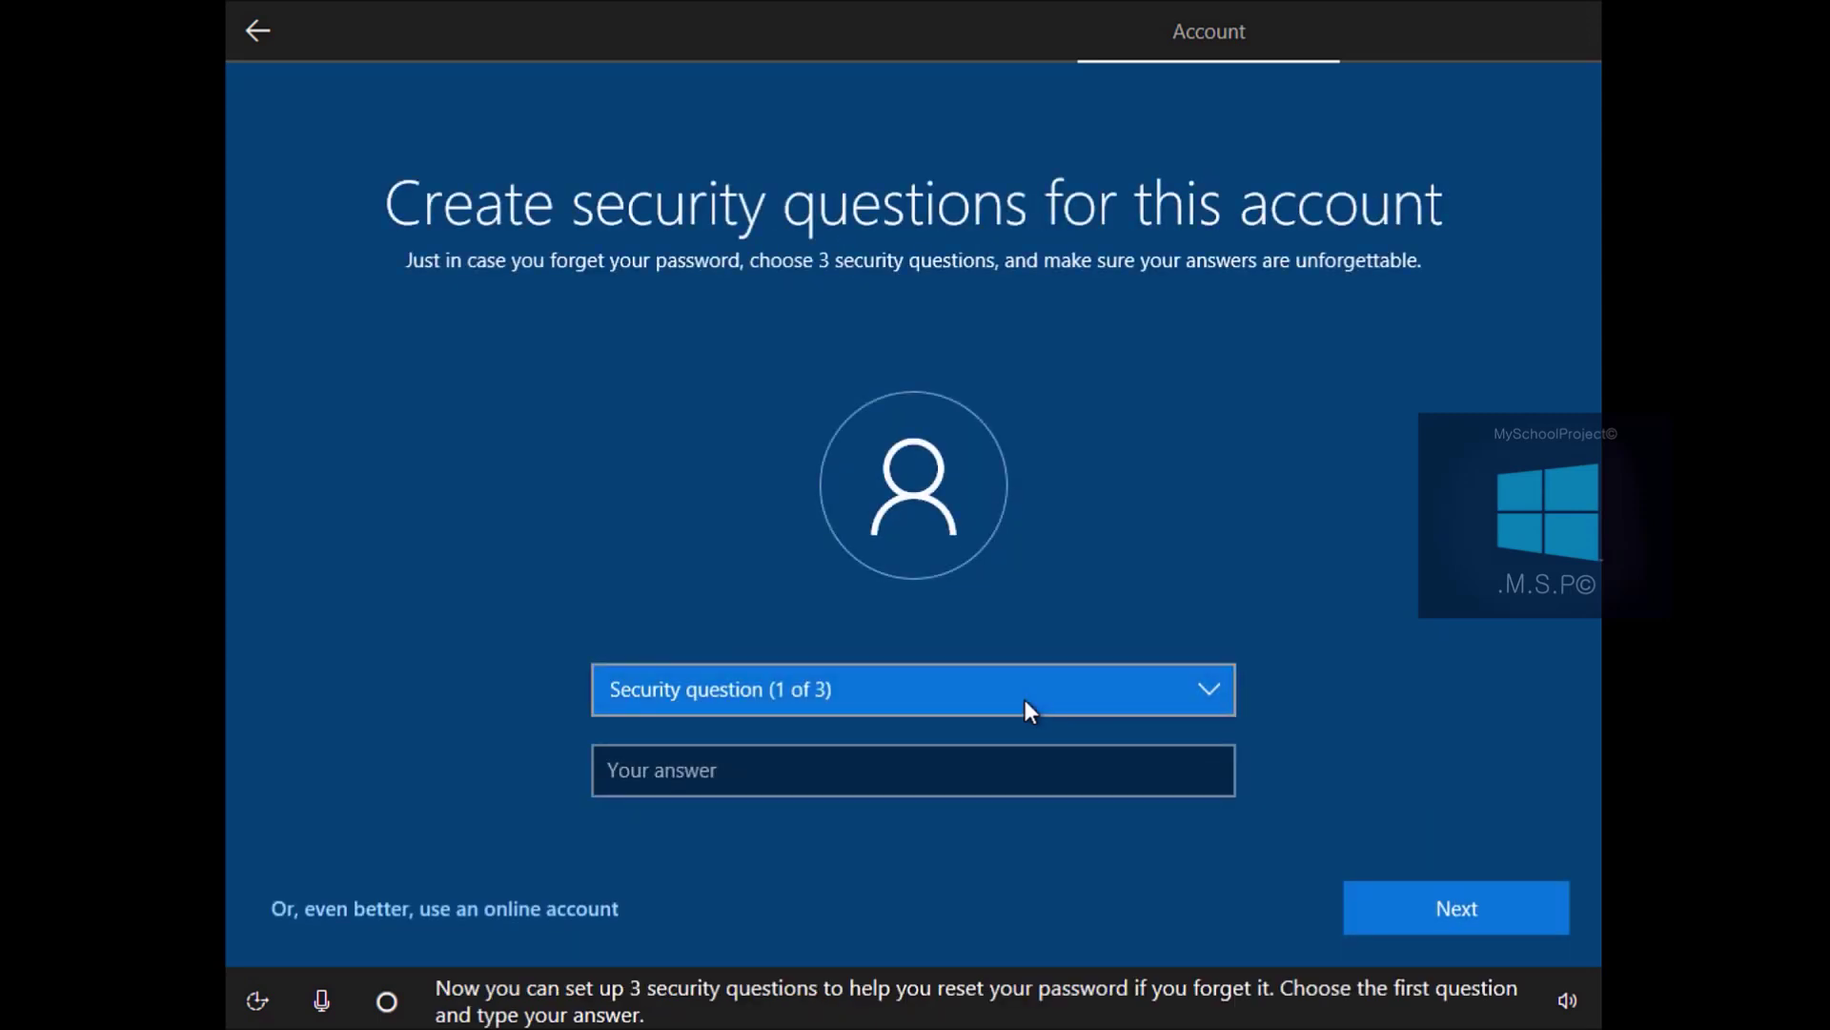
Set the first security question to the first pet's name and enter its answer
click(1026, 707)
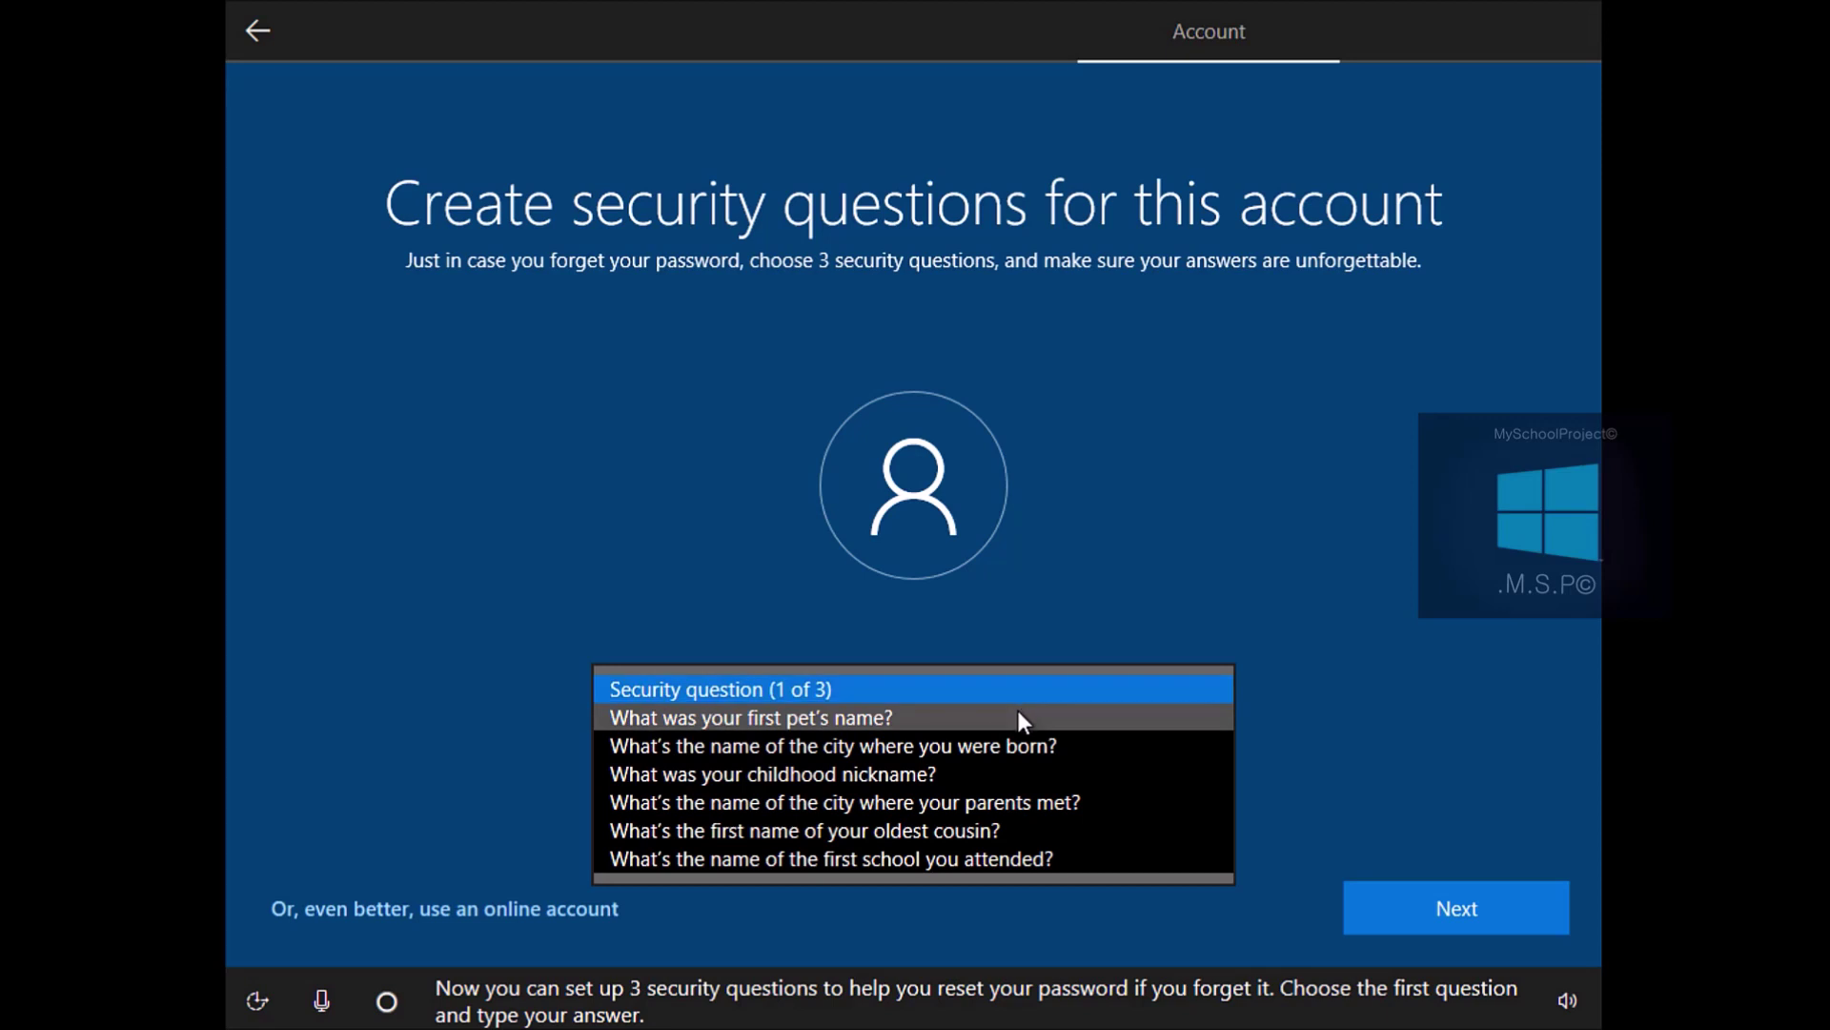
click(1020, 715)
click(825, 773)
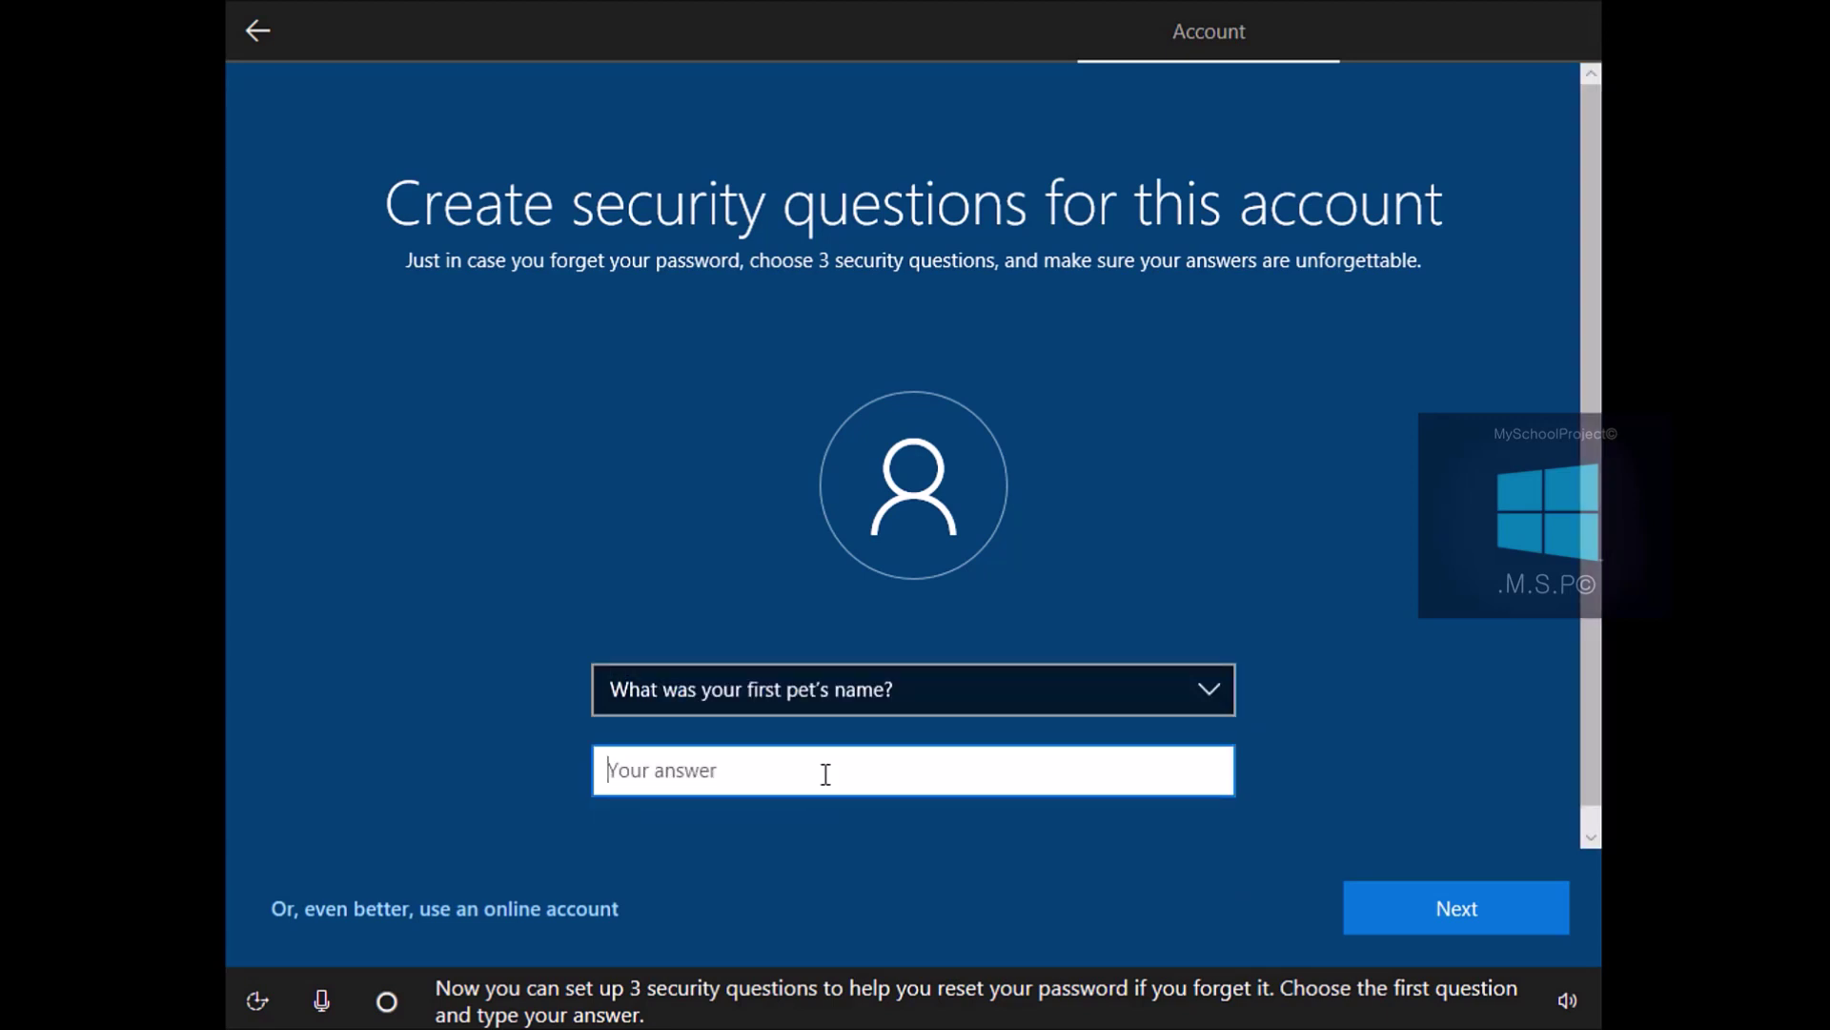
text(windows)
key(Left)
key(Left)
key(Left)
key(Left)
key(Left)
key(BackSpace)
text(W)
click(1371, 896)
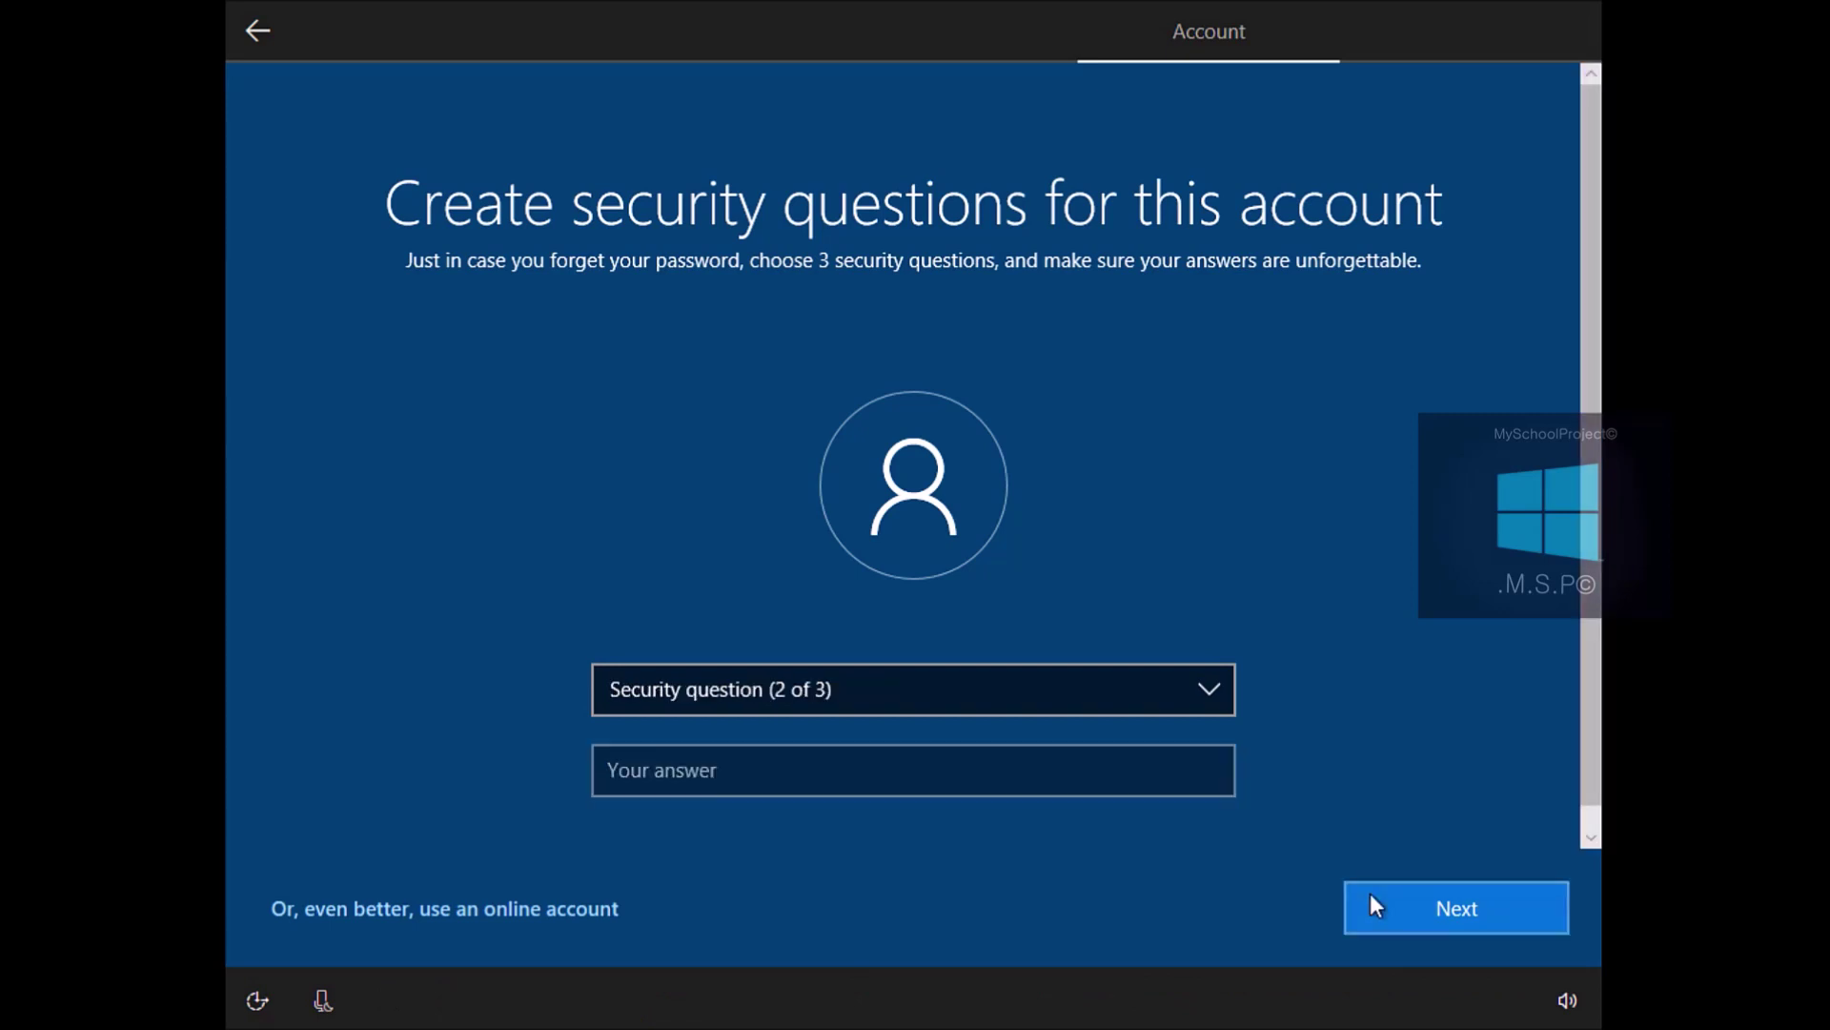
Set the second security question to childhood nickname and enter its answer
click(1211, 698)
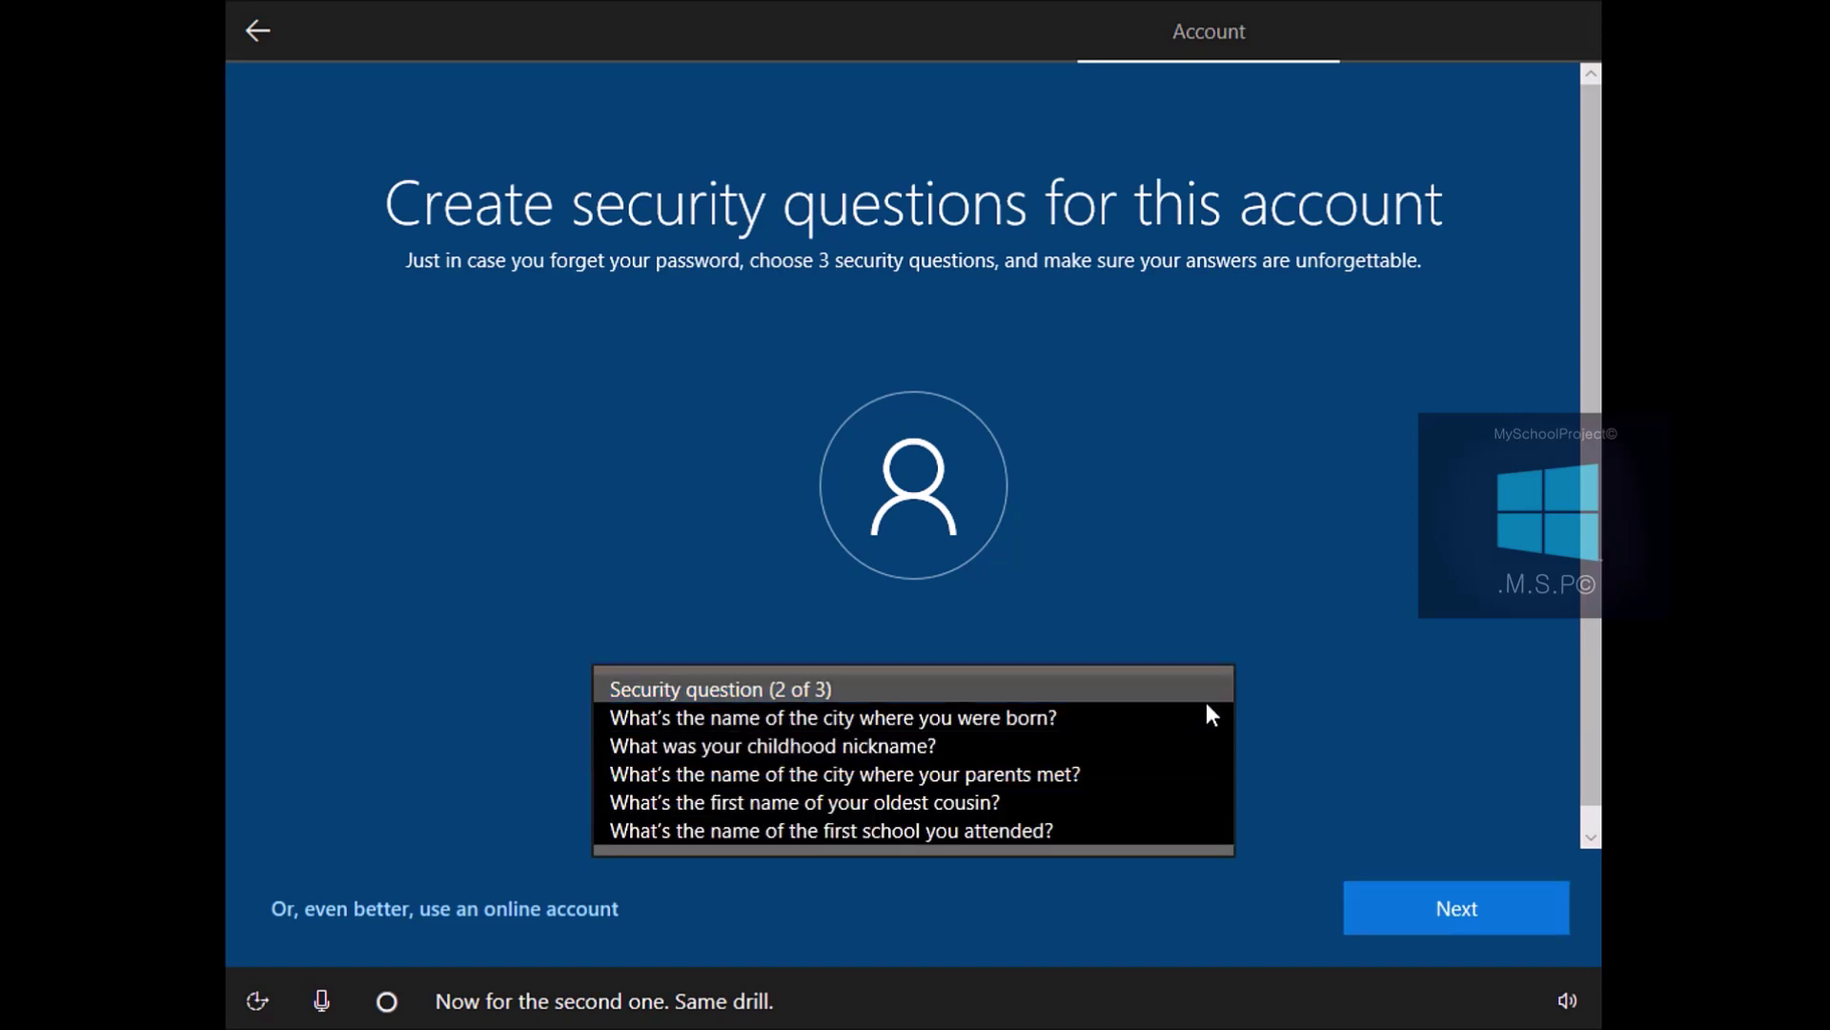
click(1175, 744)
click(989, 773)
text(Mic)
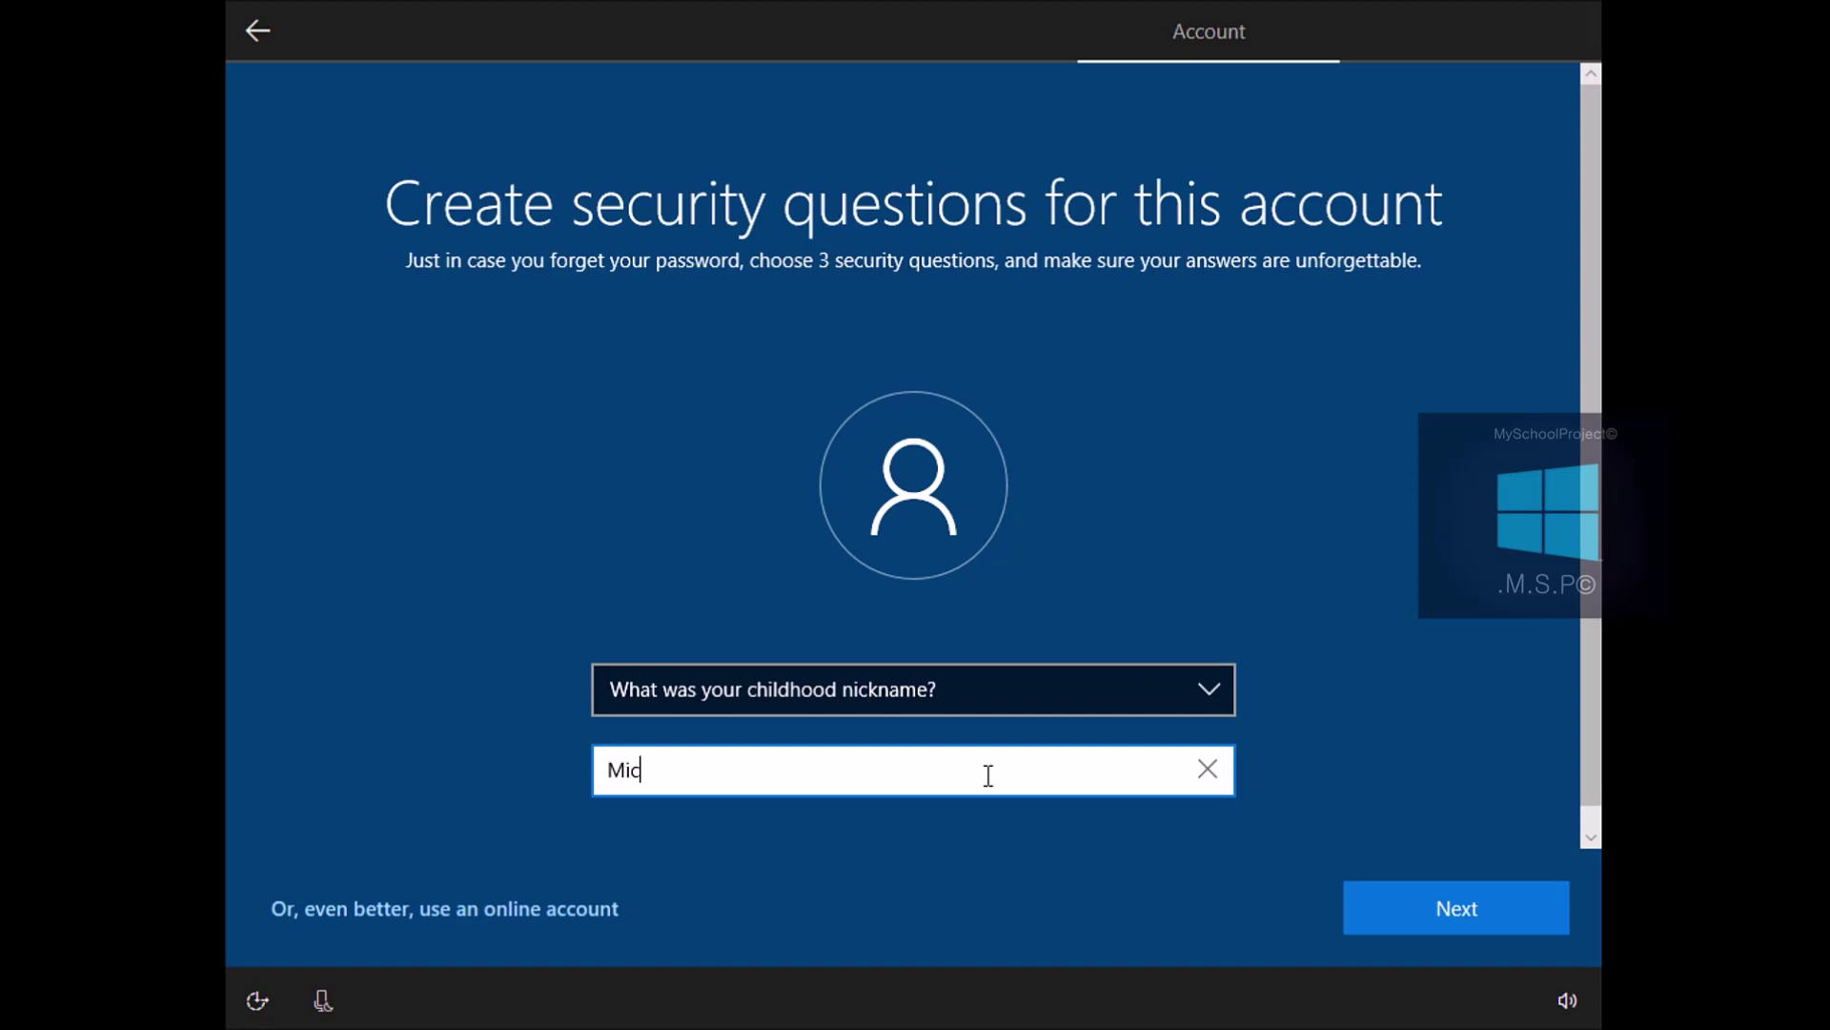
text(rosoft)
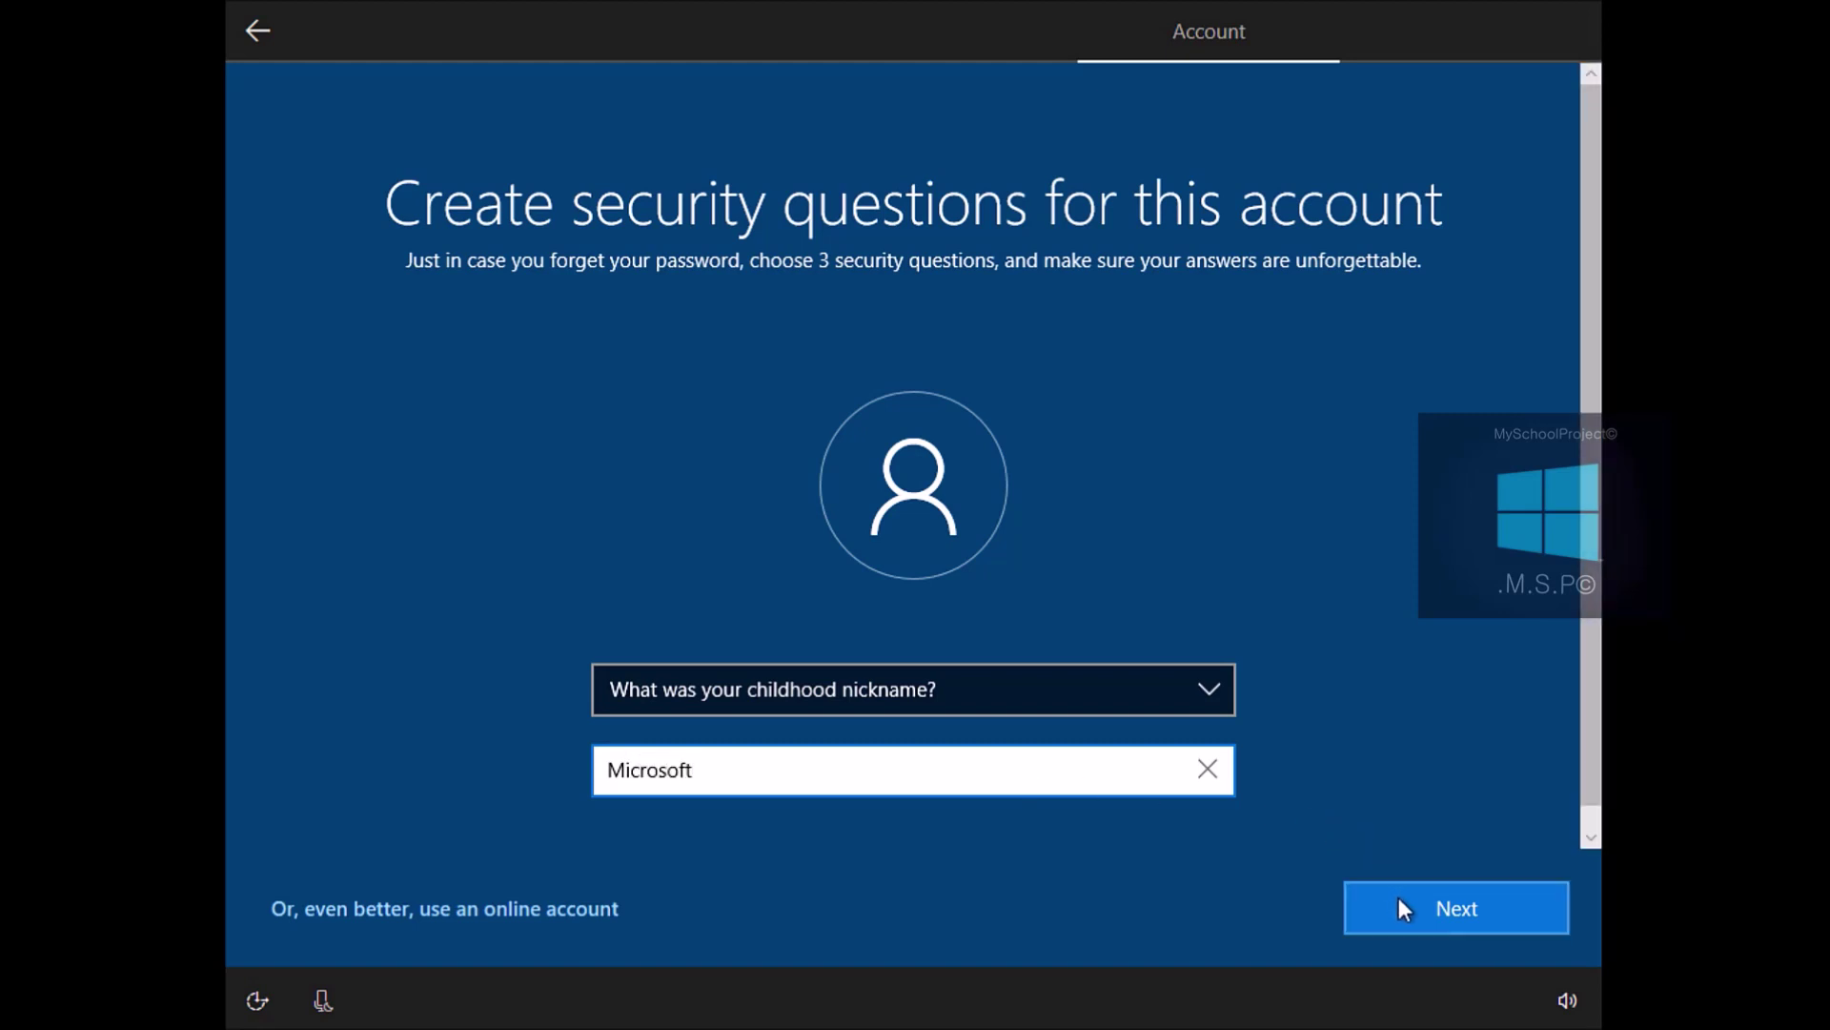
click(1398, 896)
Set the third security question to first school attended, answer it, and submit
click(1173, 694)
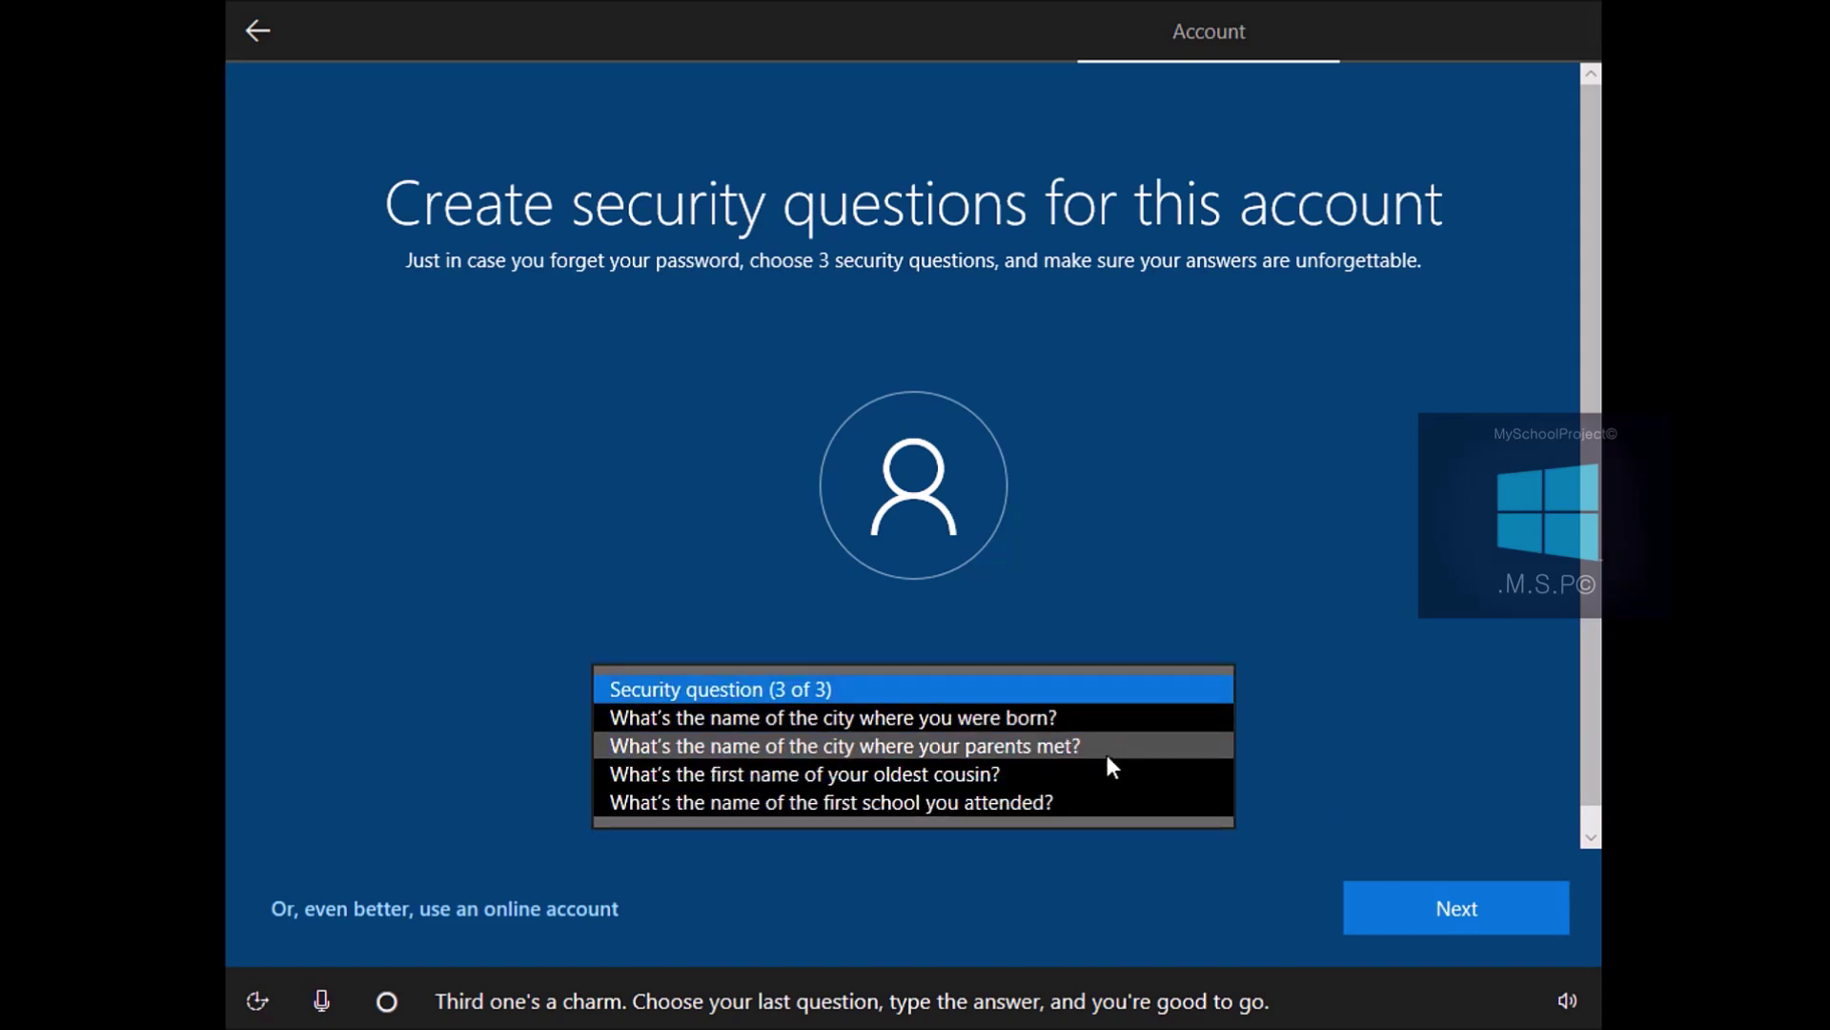
click(1085, 799)
click(933, 768)
text(Redmond)
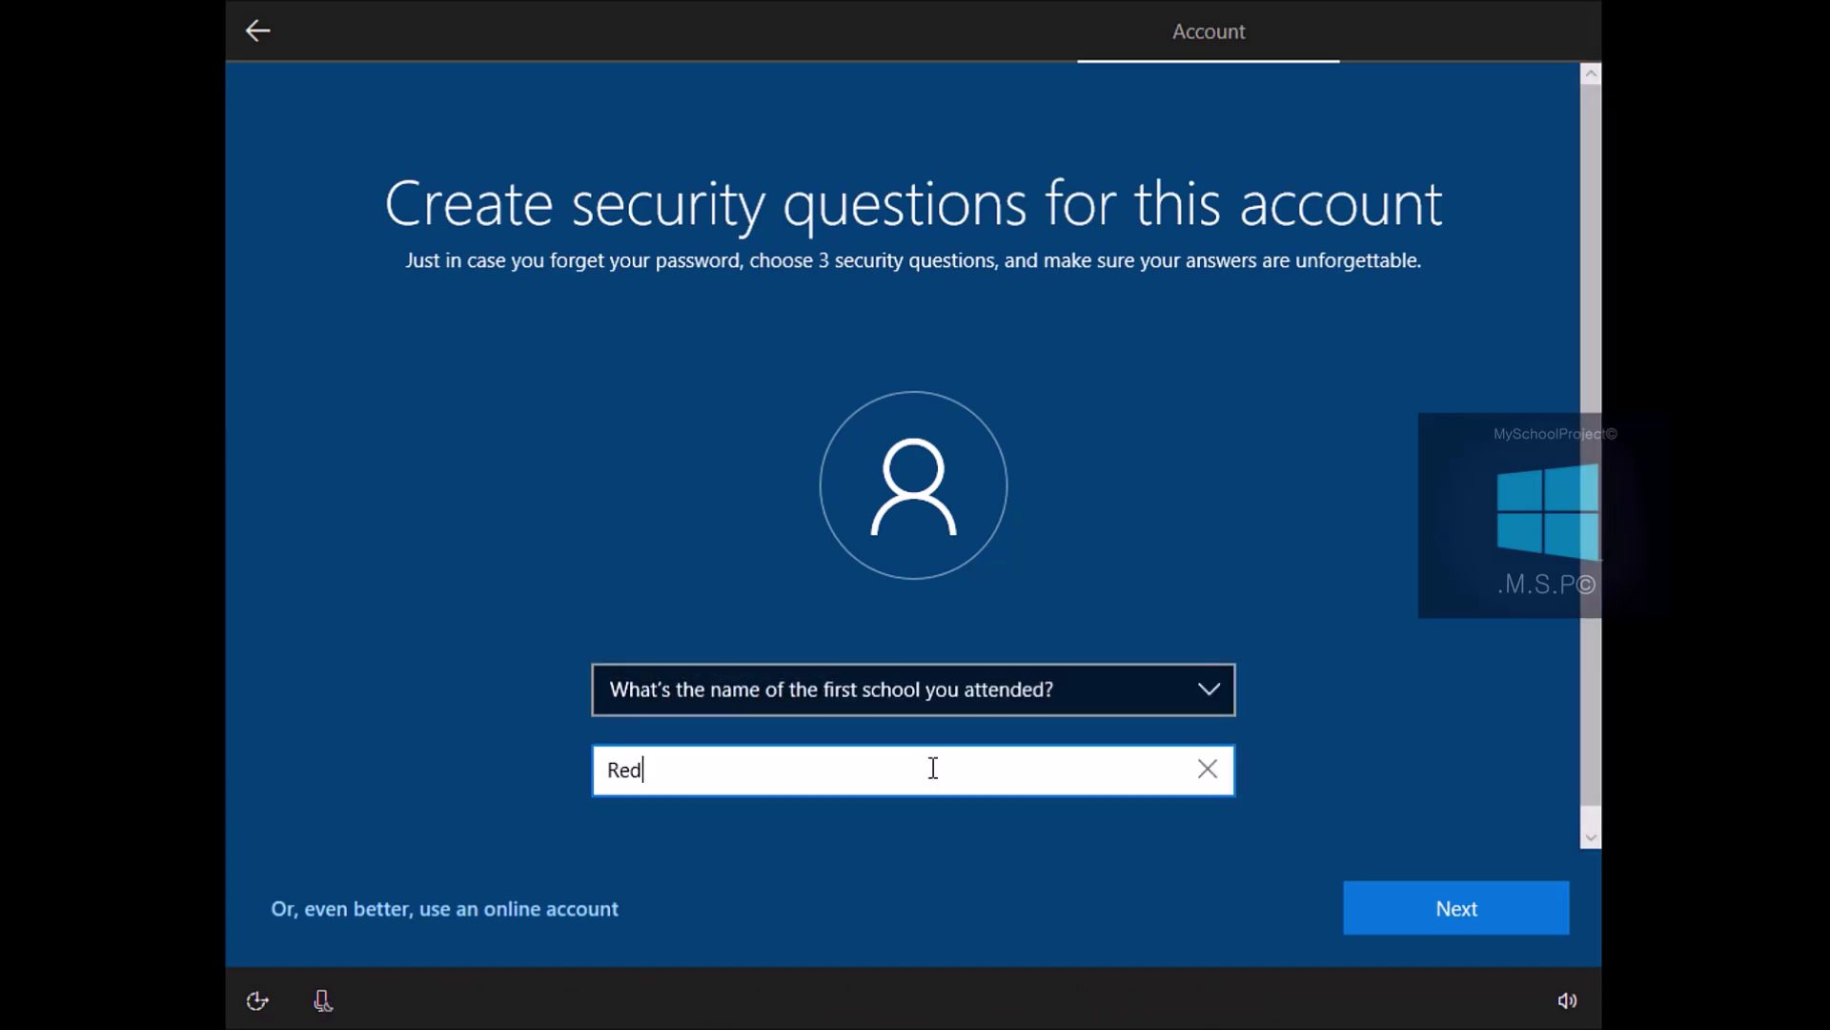
click(1467, 896)
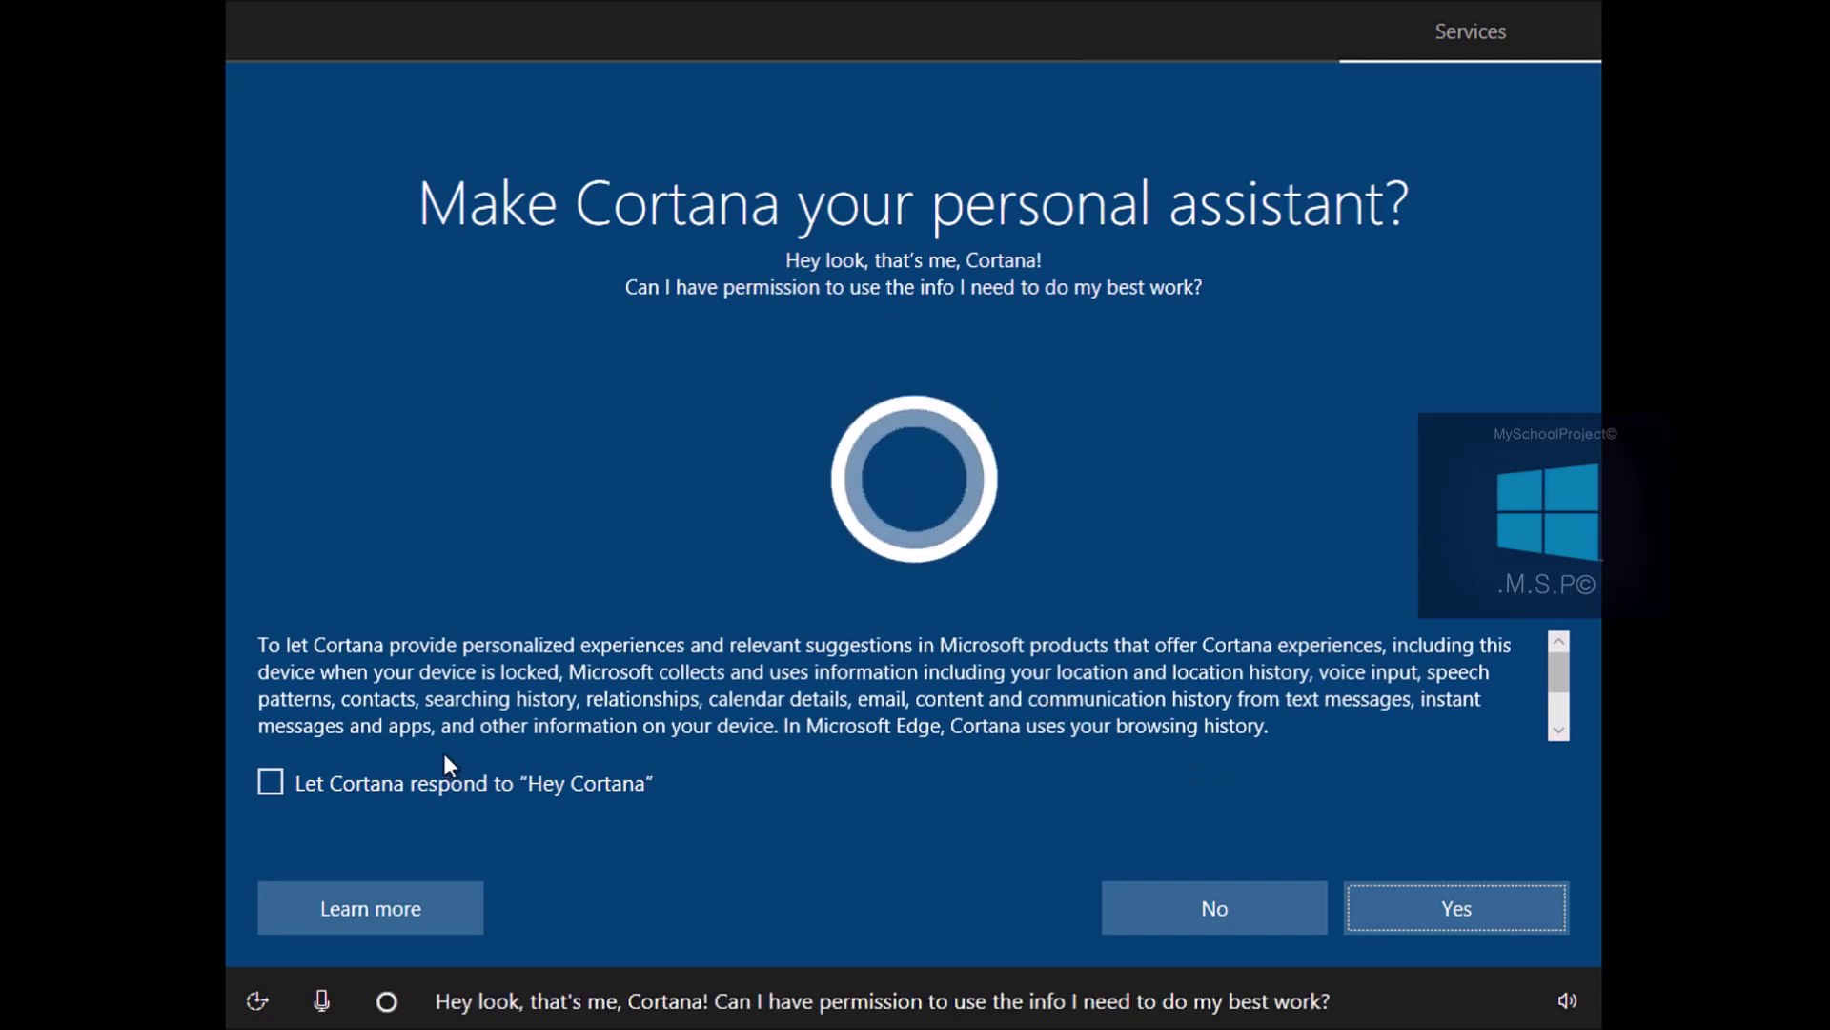
Enable Cortana with Hey Cortana, turn off location, and set diagnostic data to Basic
click(267, 784)
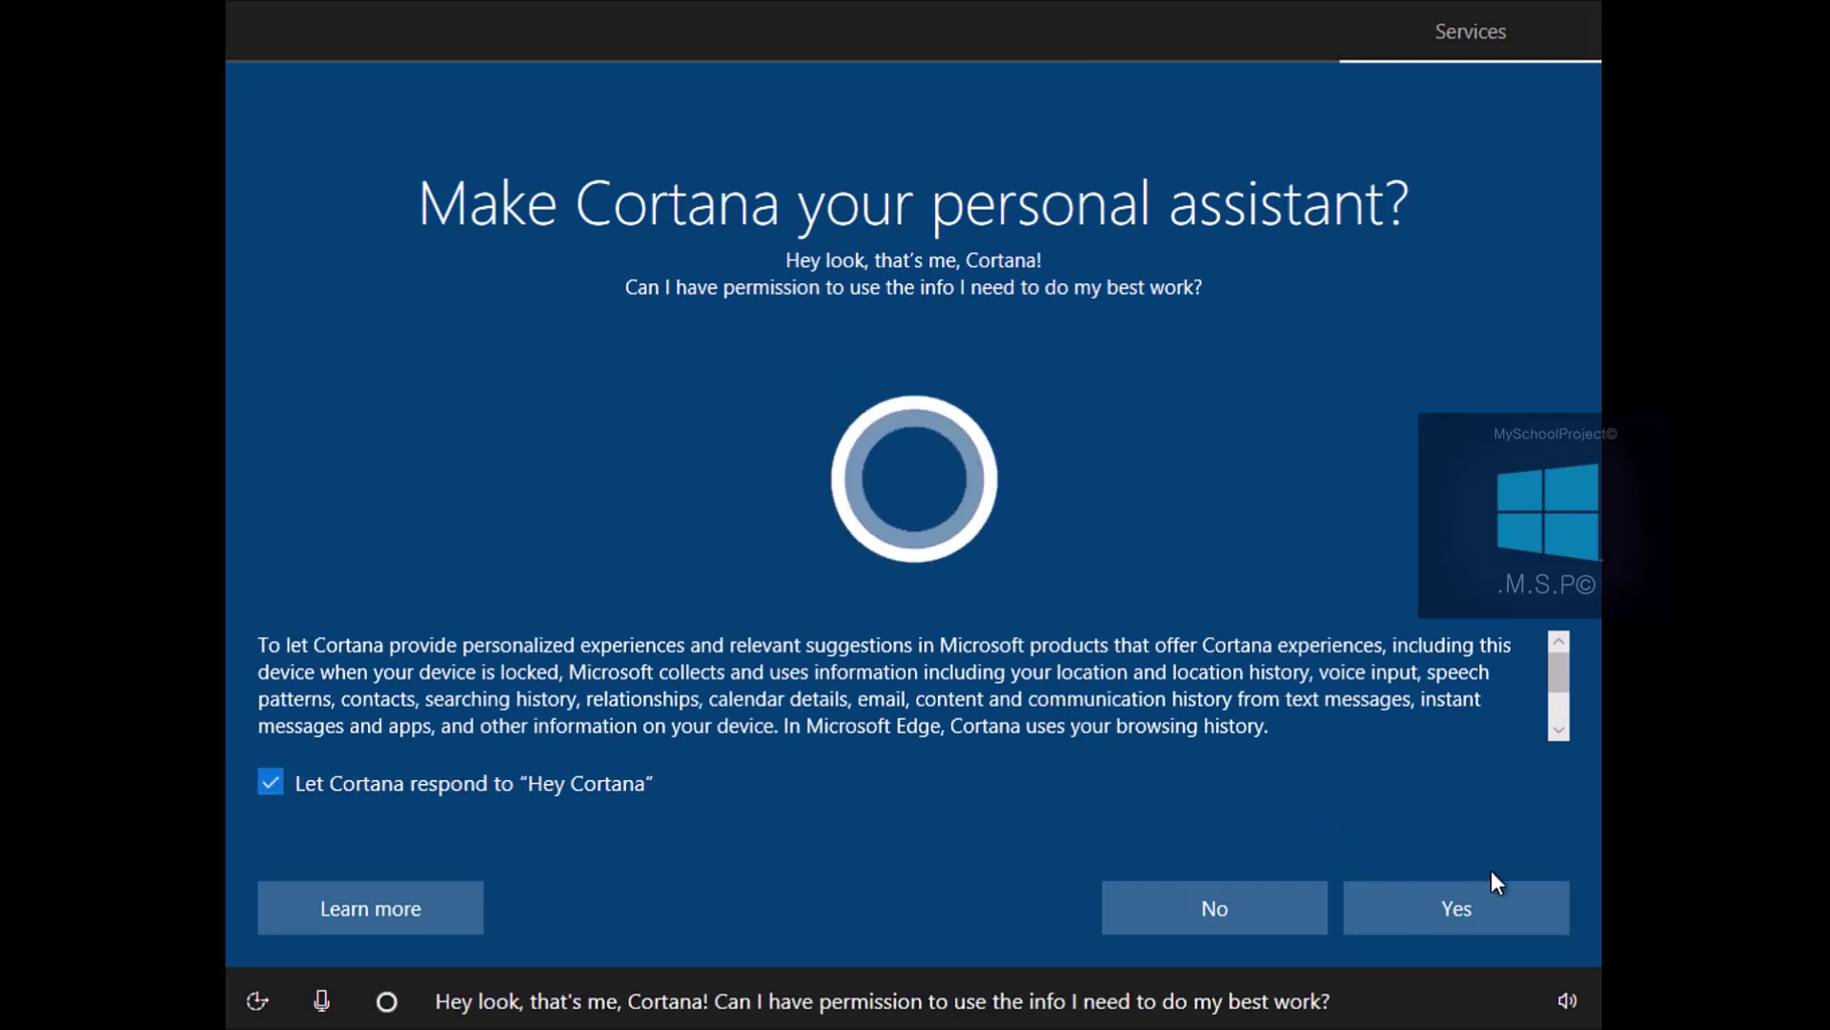
click(1488, 915)
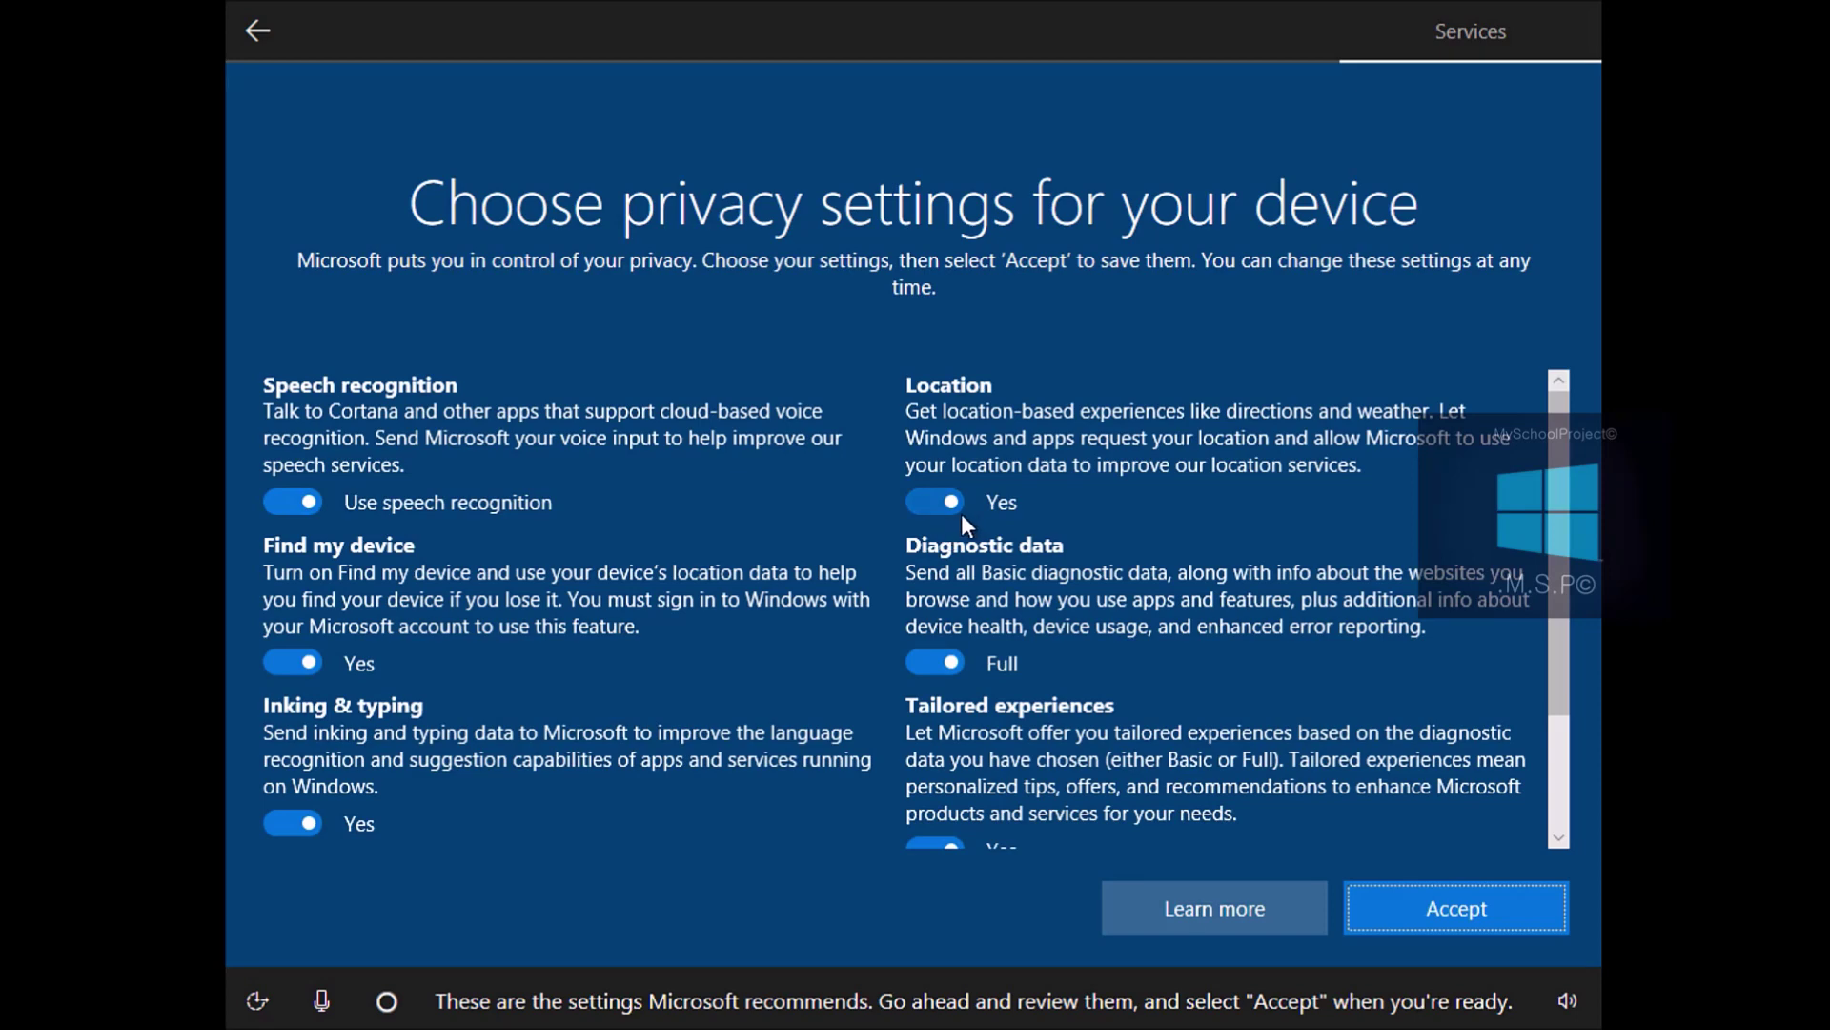
click(936, 503)
click(935, 663)
Turn off tailored experiences, advertising ID, inking, Find my device and speech recognition, then accept
scroll(938, 676, down, 2)
click(938, 691)
click(301, 816)
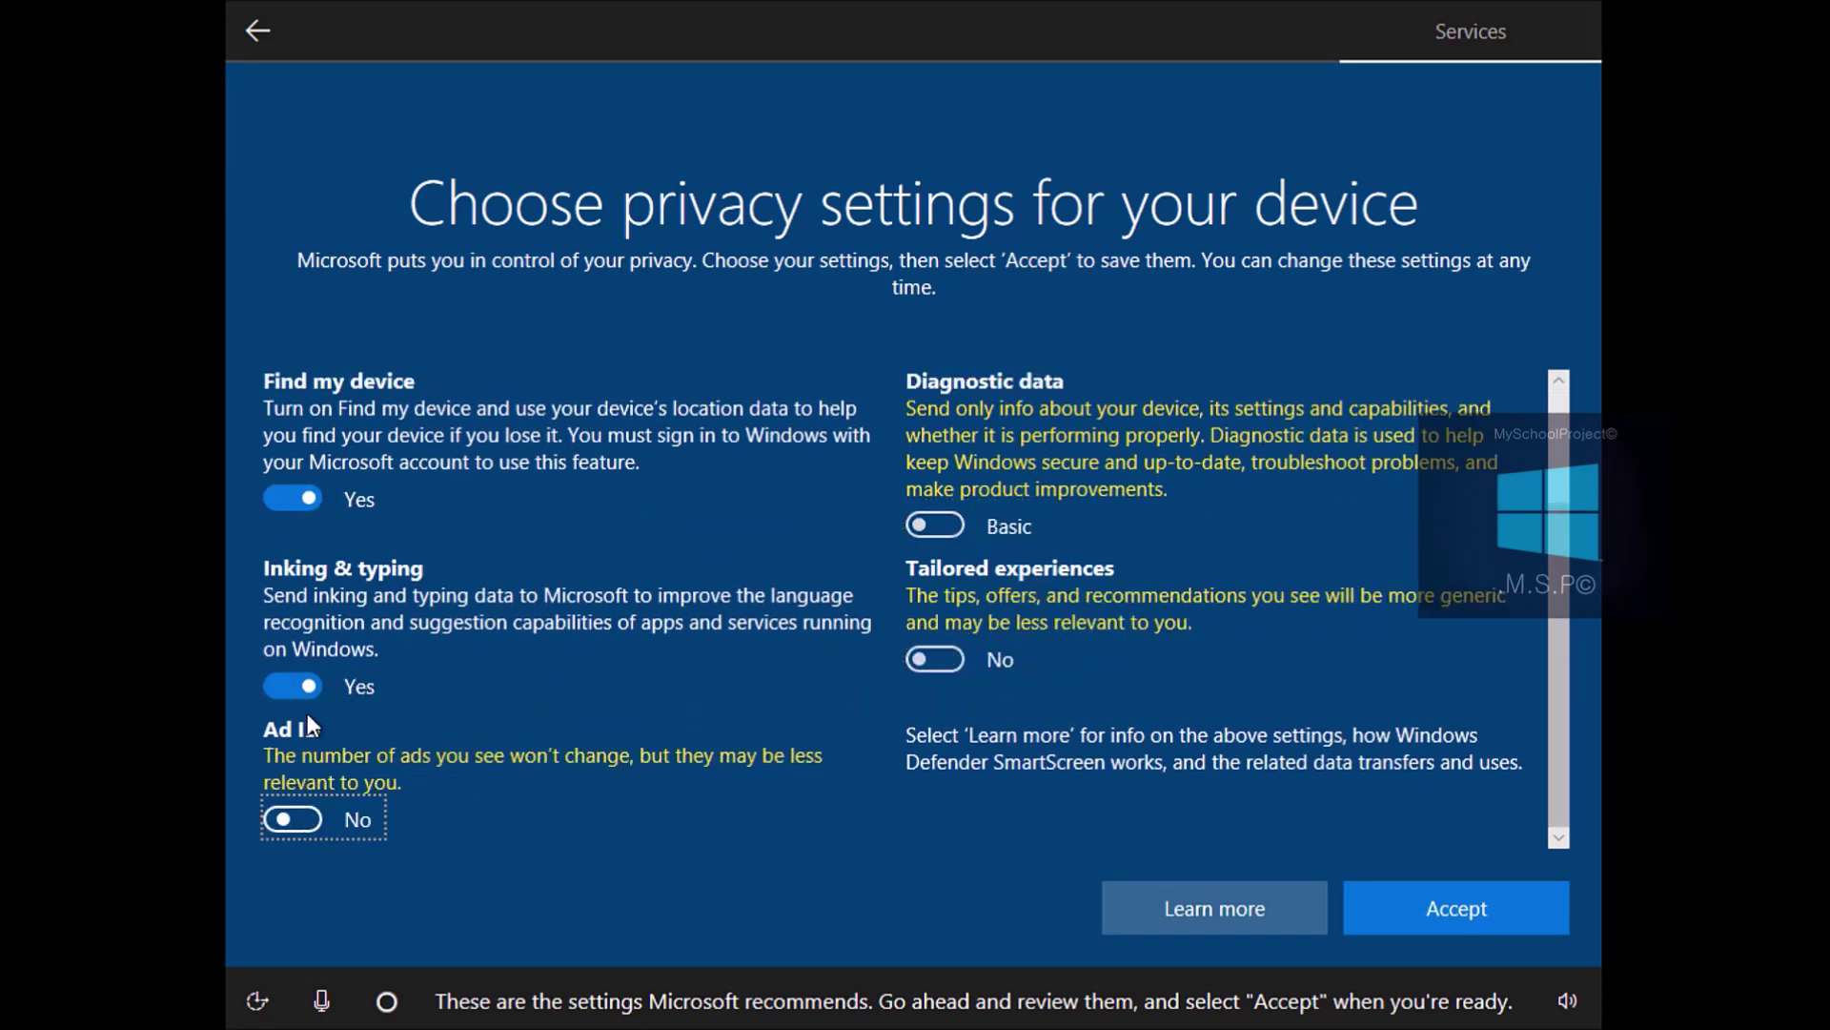
click(294, 686)
scroll(305, 666, up, 3)
click(291, 658)
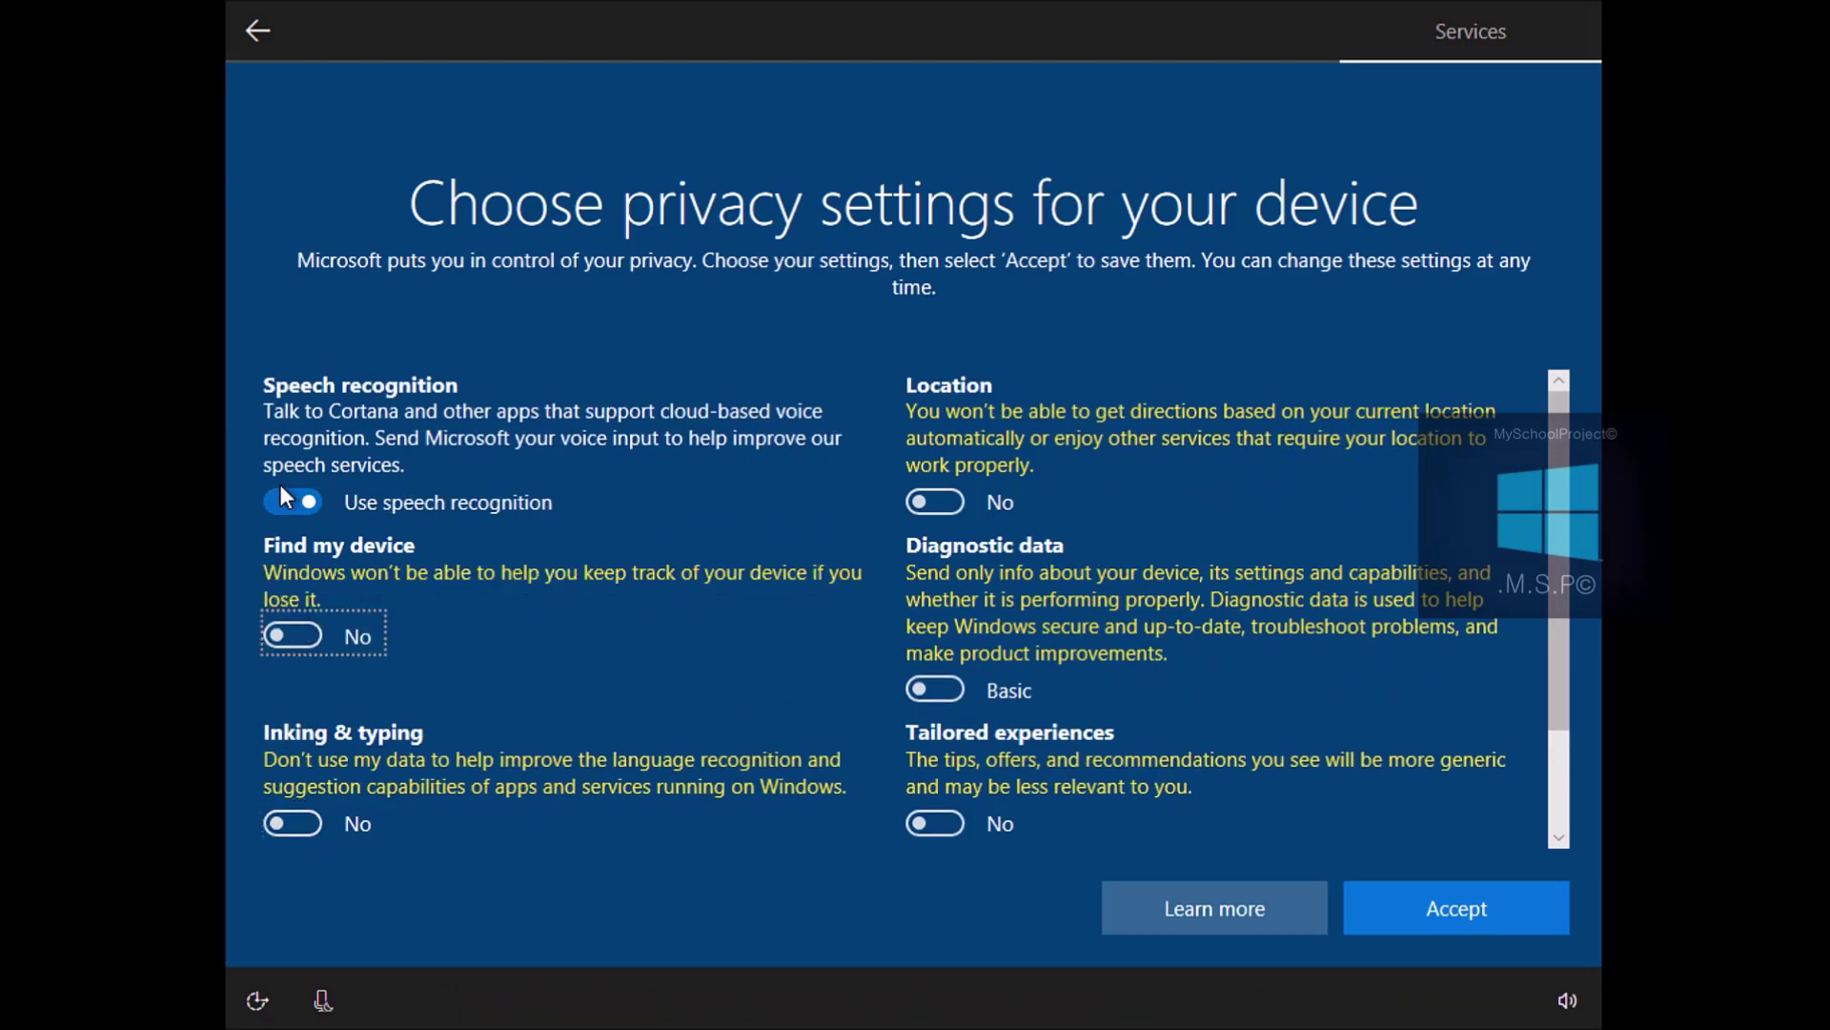
click(286, 499)
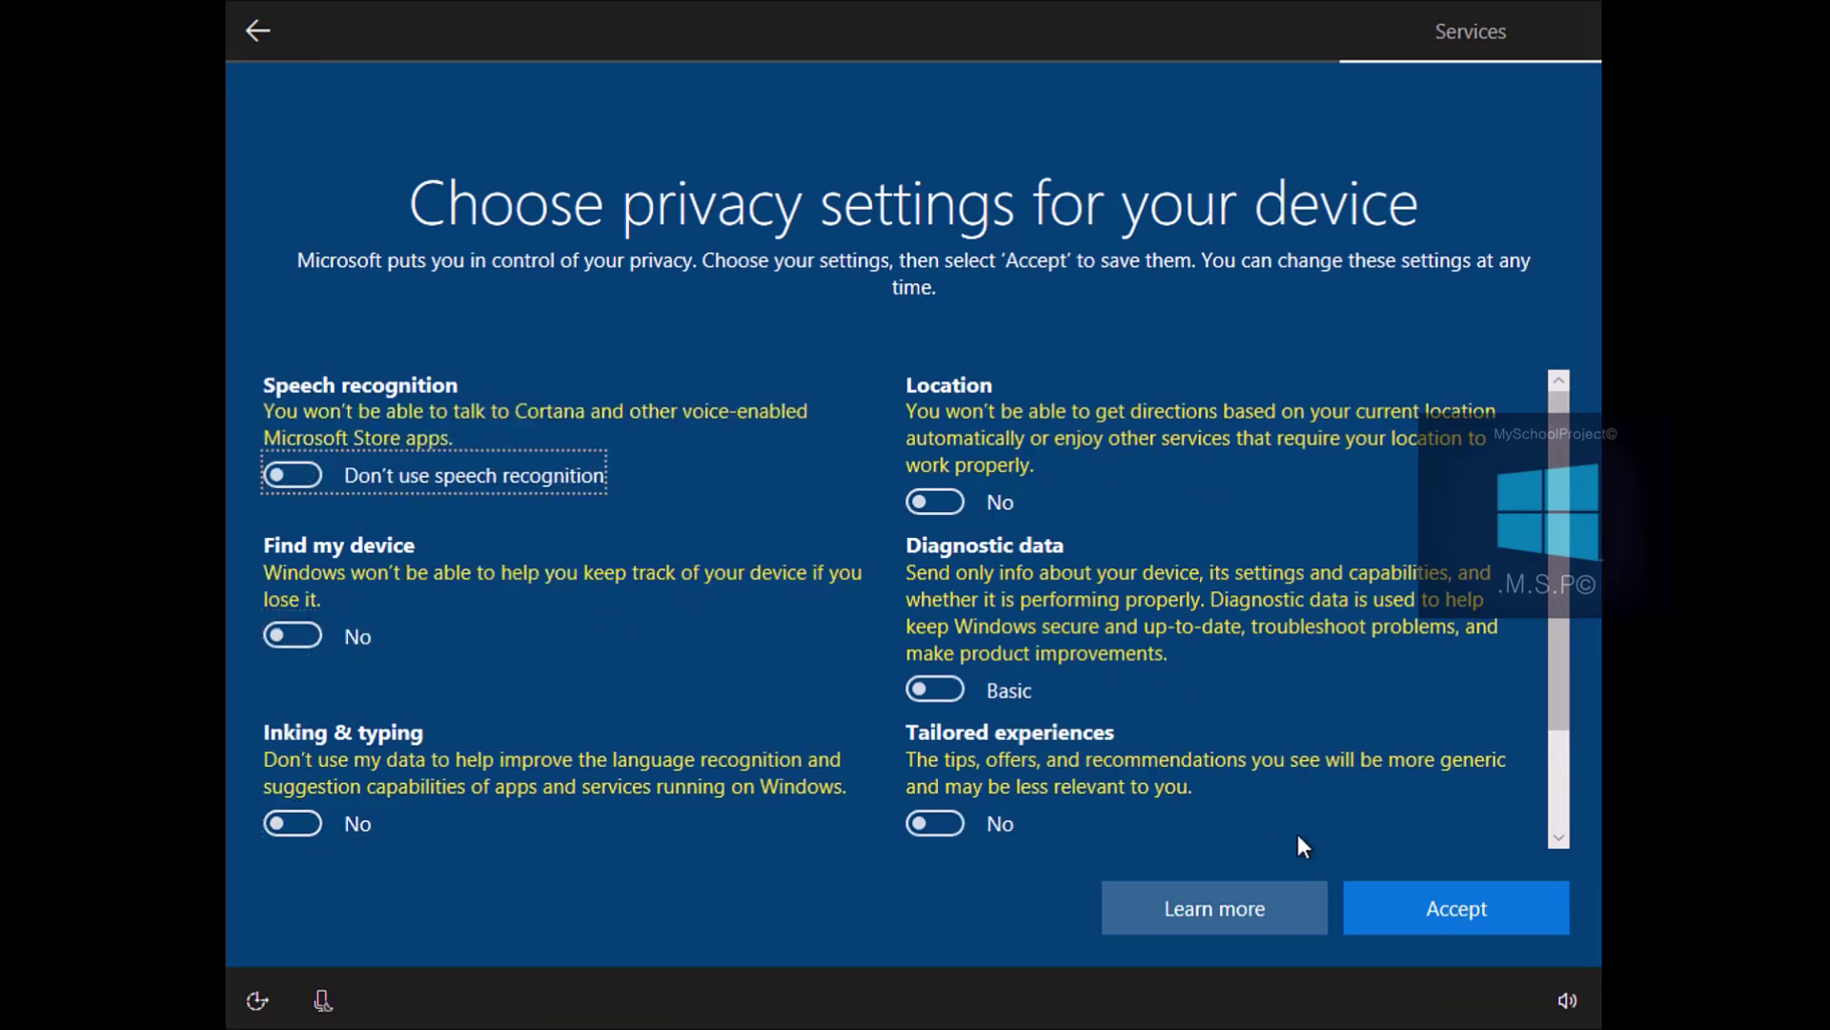
click(1428, 908)
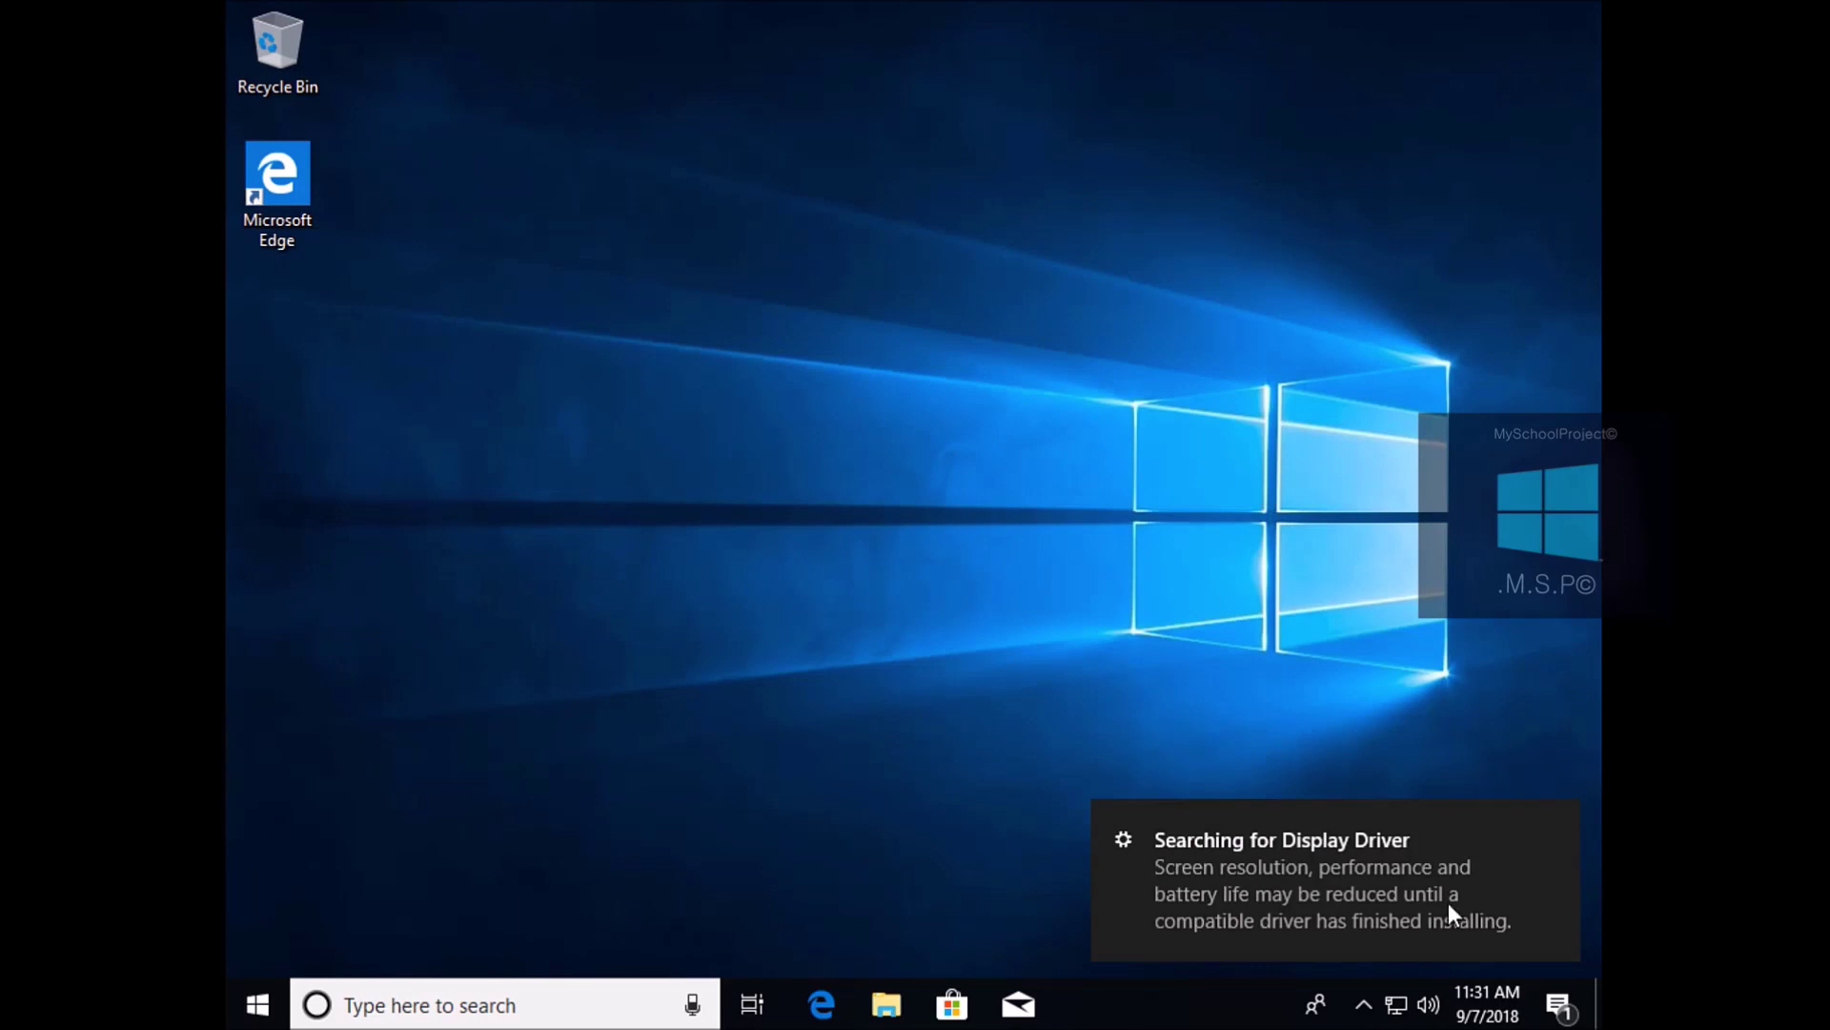
Dismiss the display-driver notification from the Action Center
drag(1336, 906, 1479, 891)
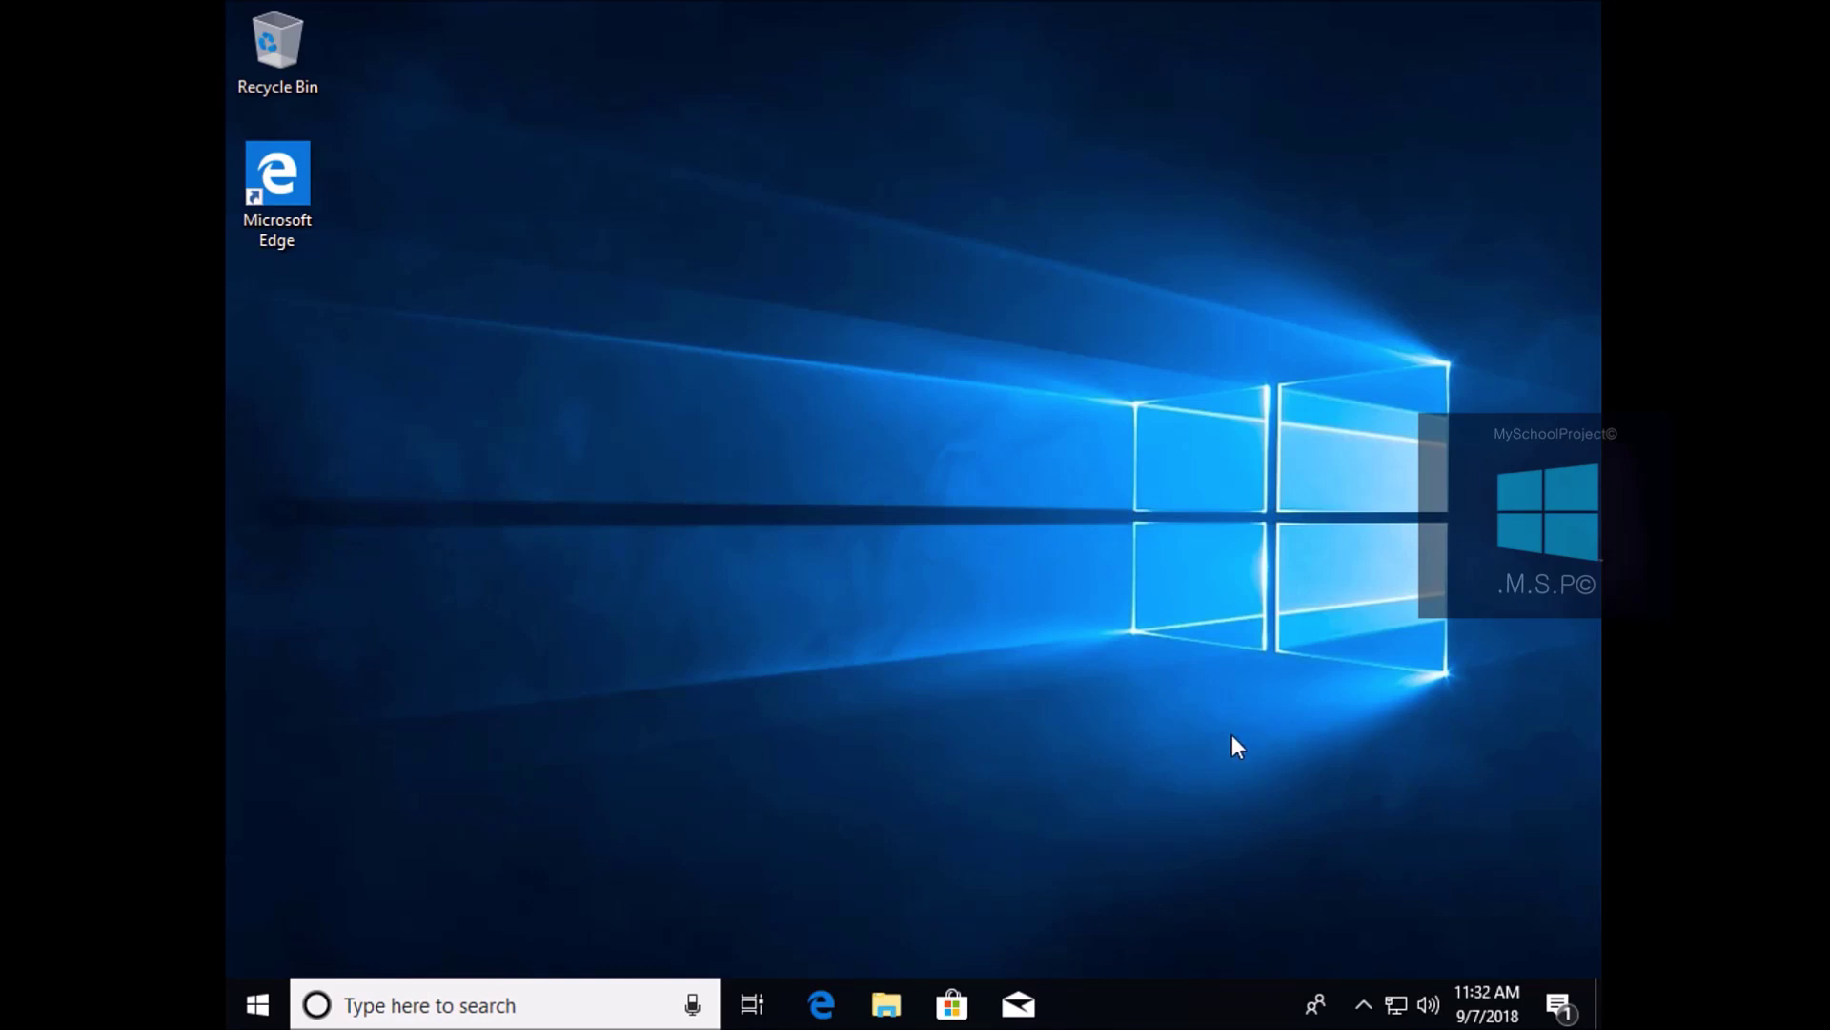
click(1558, 1005)
drag(1197, 134, 1392, 181)
click(997, 200)
Run winver to confirm Version 1803 (OS Build 17134.1), then open the Start menu
click(511, 1014)
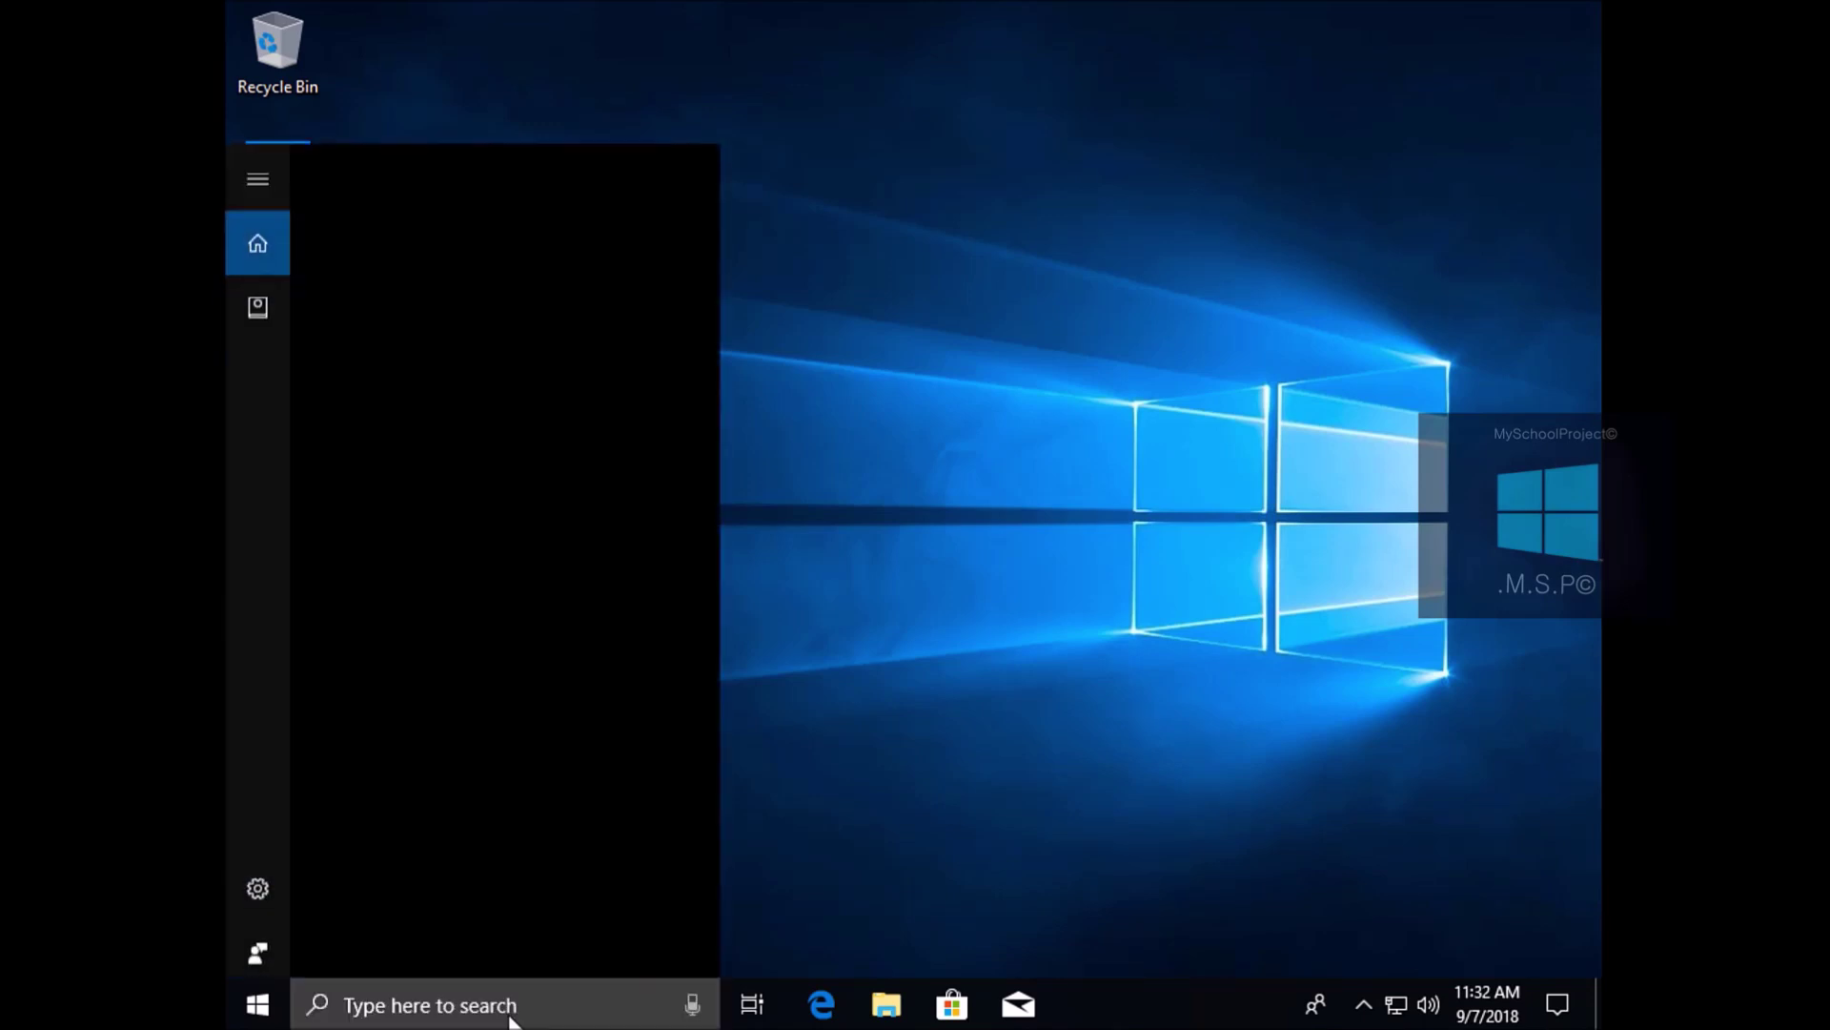
text(winver)
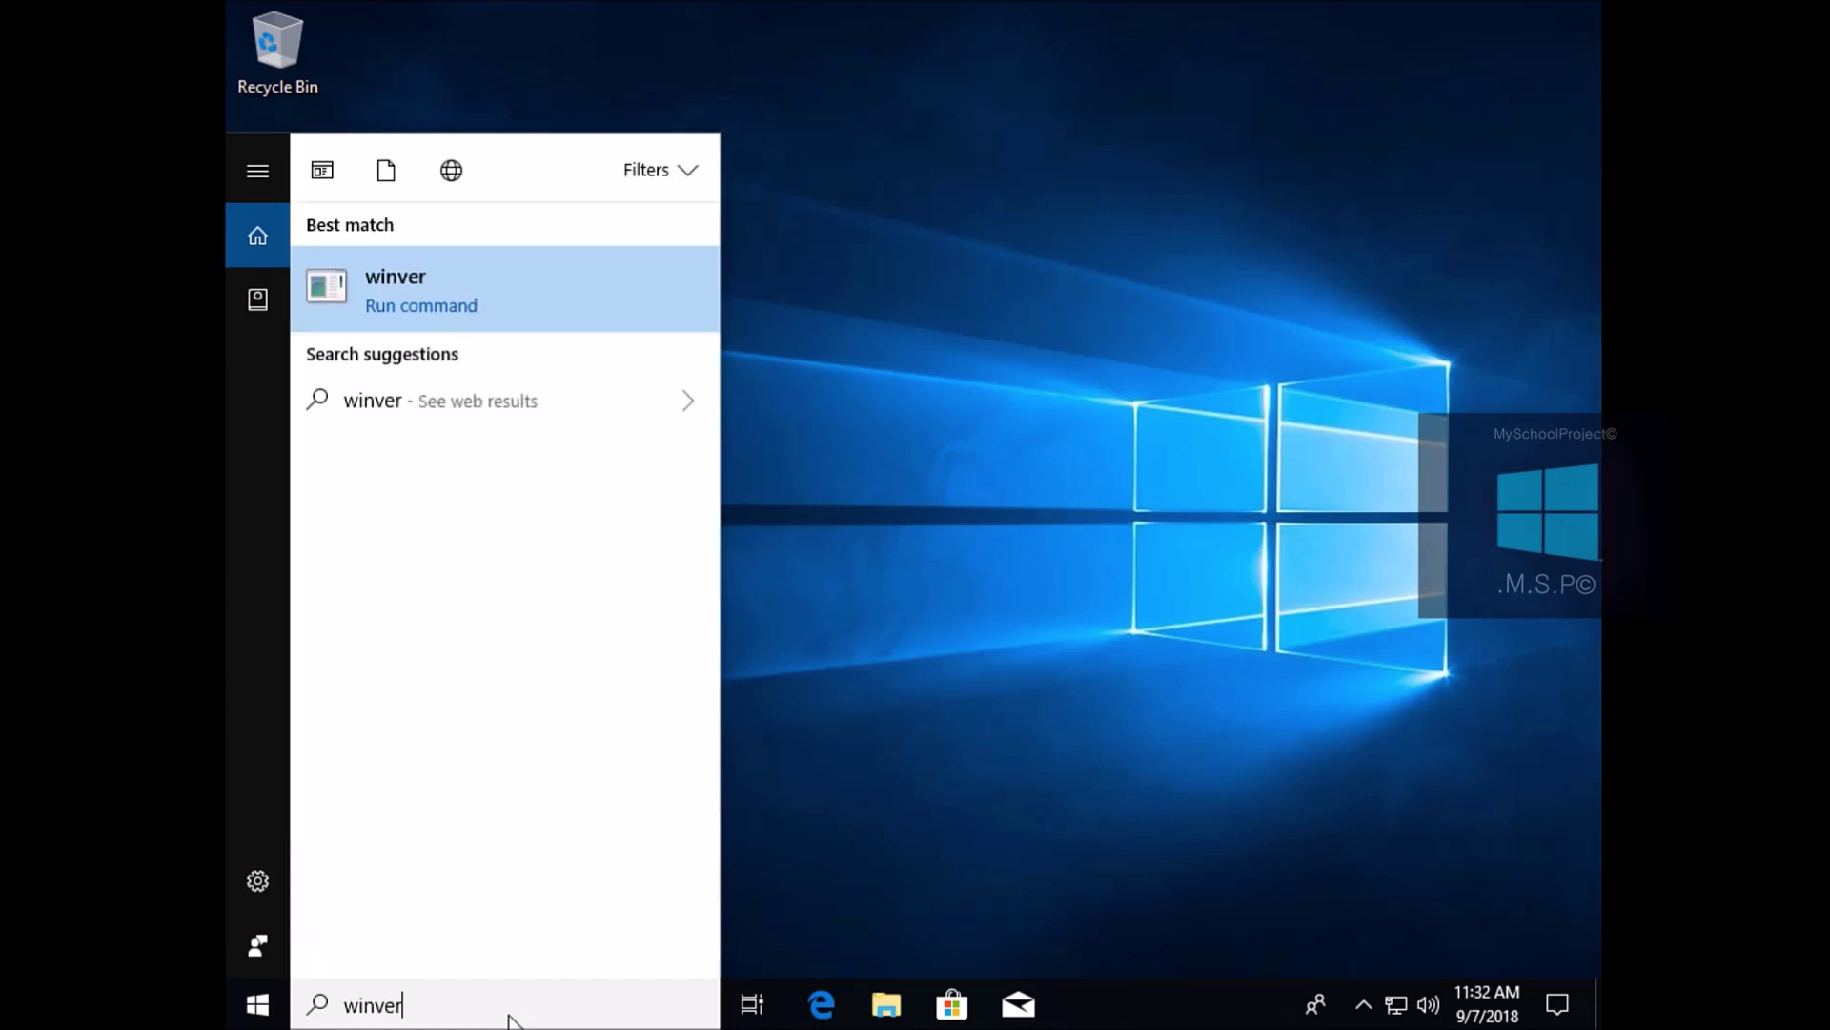
key(Return)
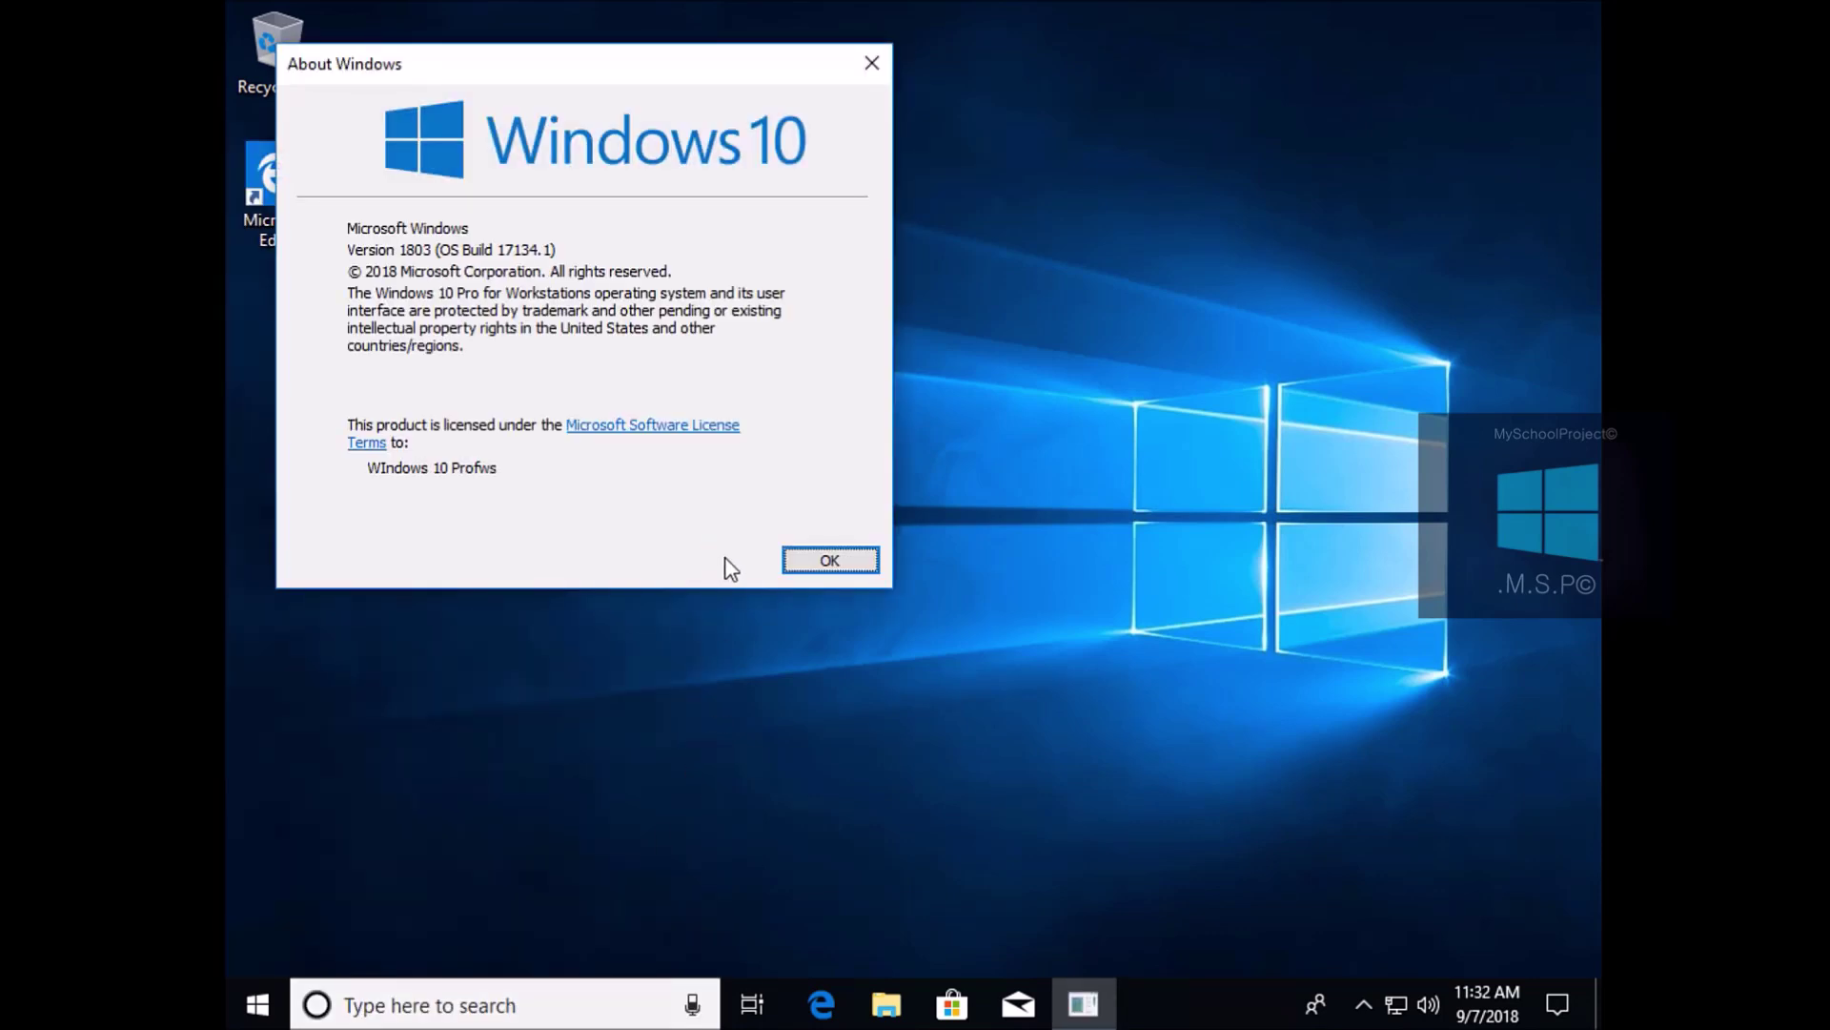
click(830, 560)
click(256, 1018)
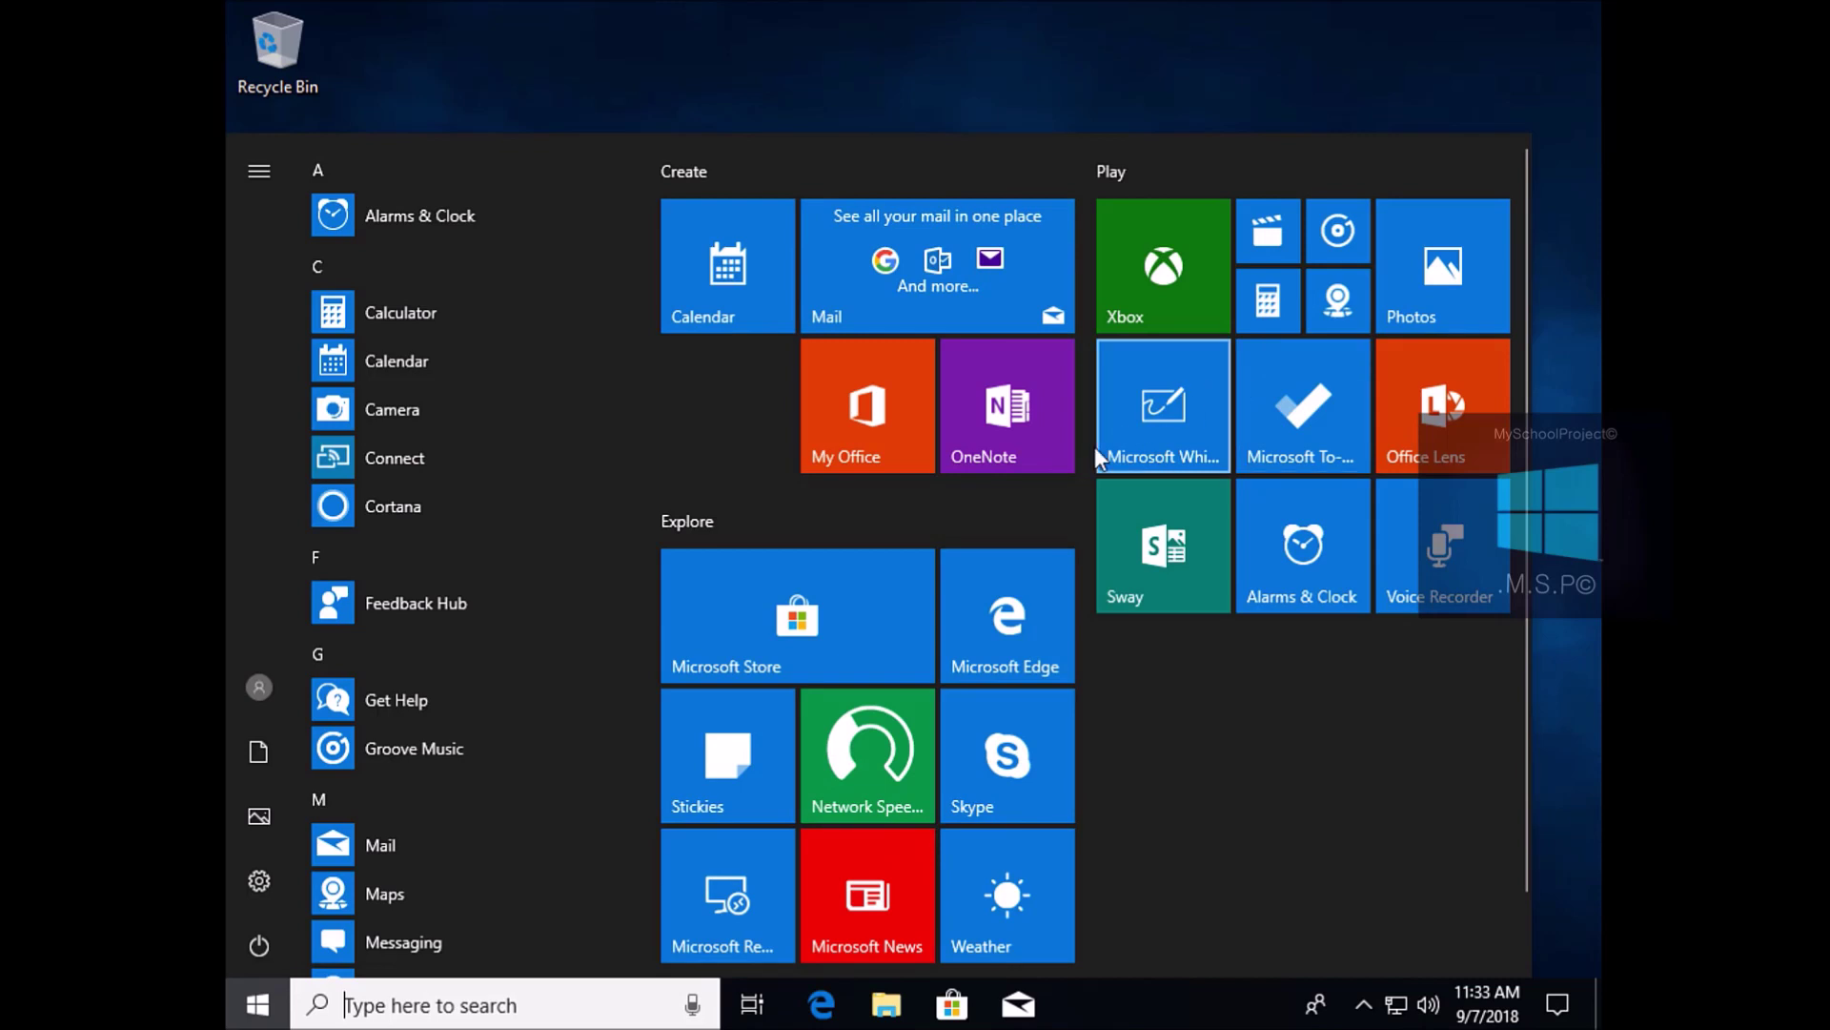
Show Update & Security > Activation: Pro for Workstations not activated, error 0xC004C003
click(868, 774)
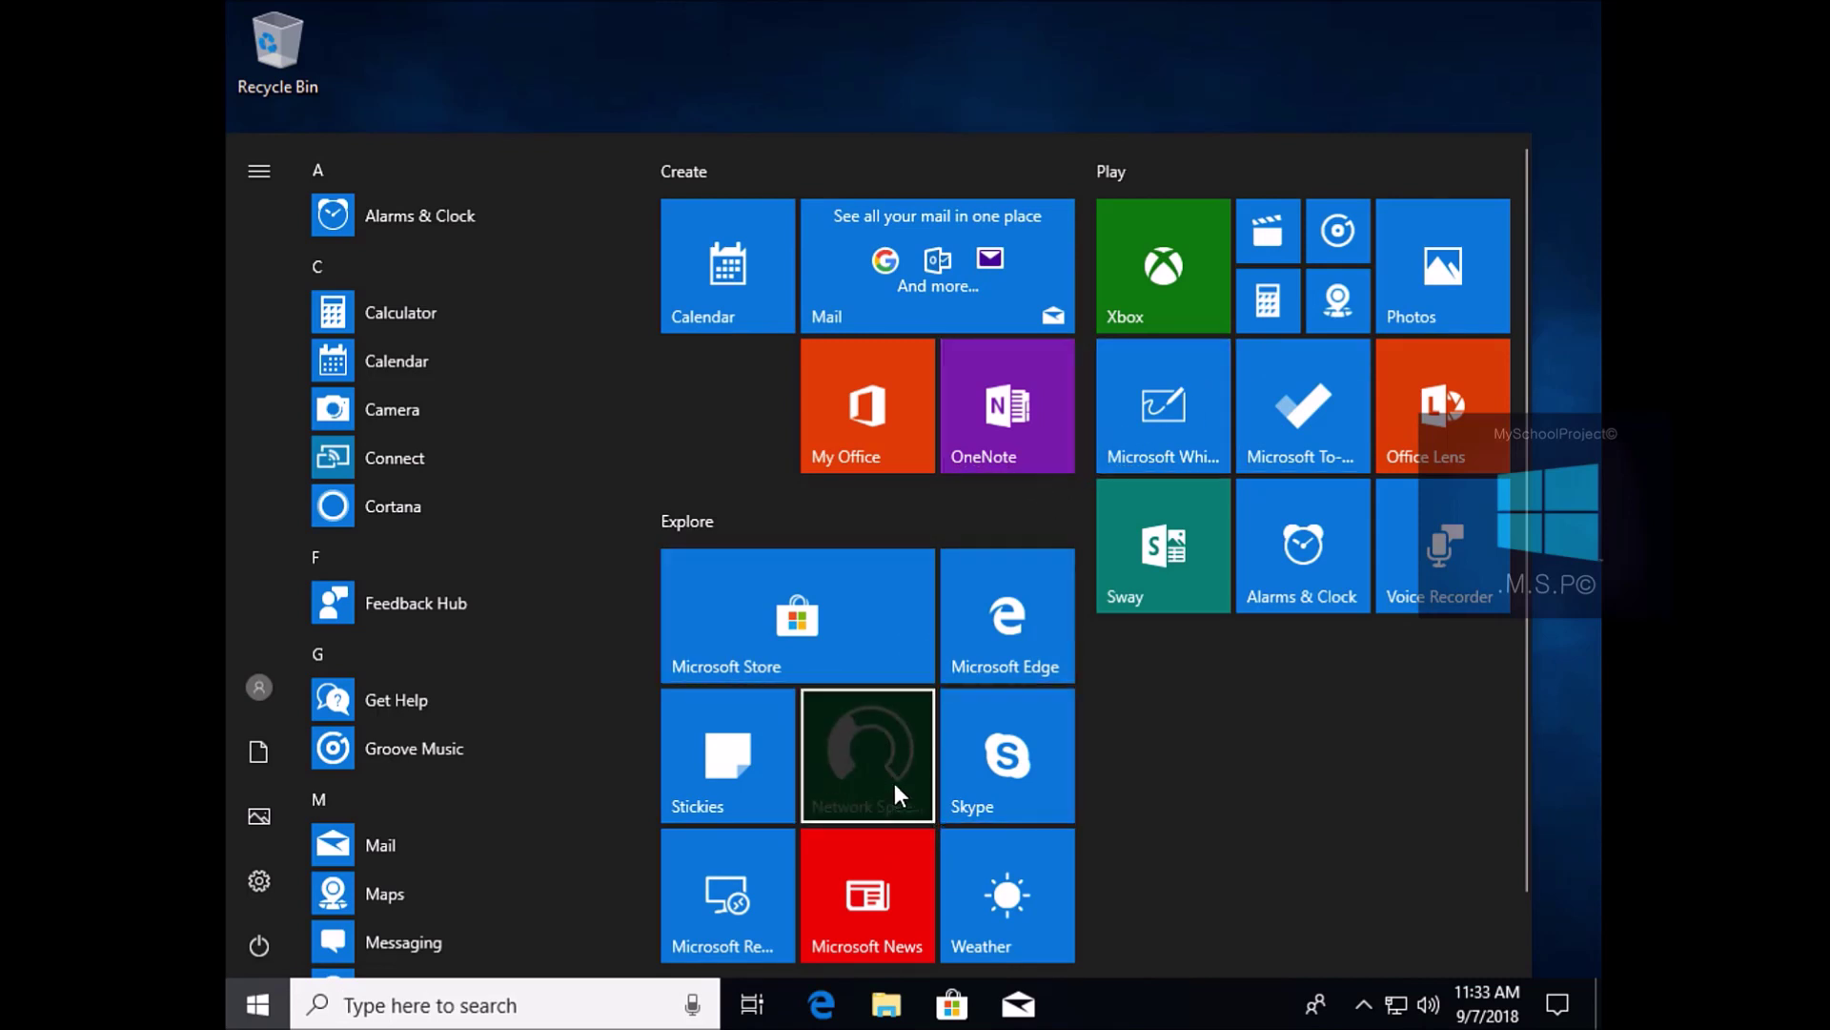
click(238, 880)
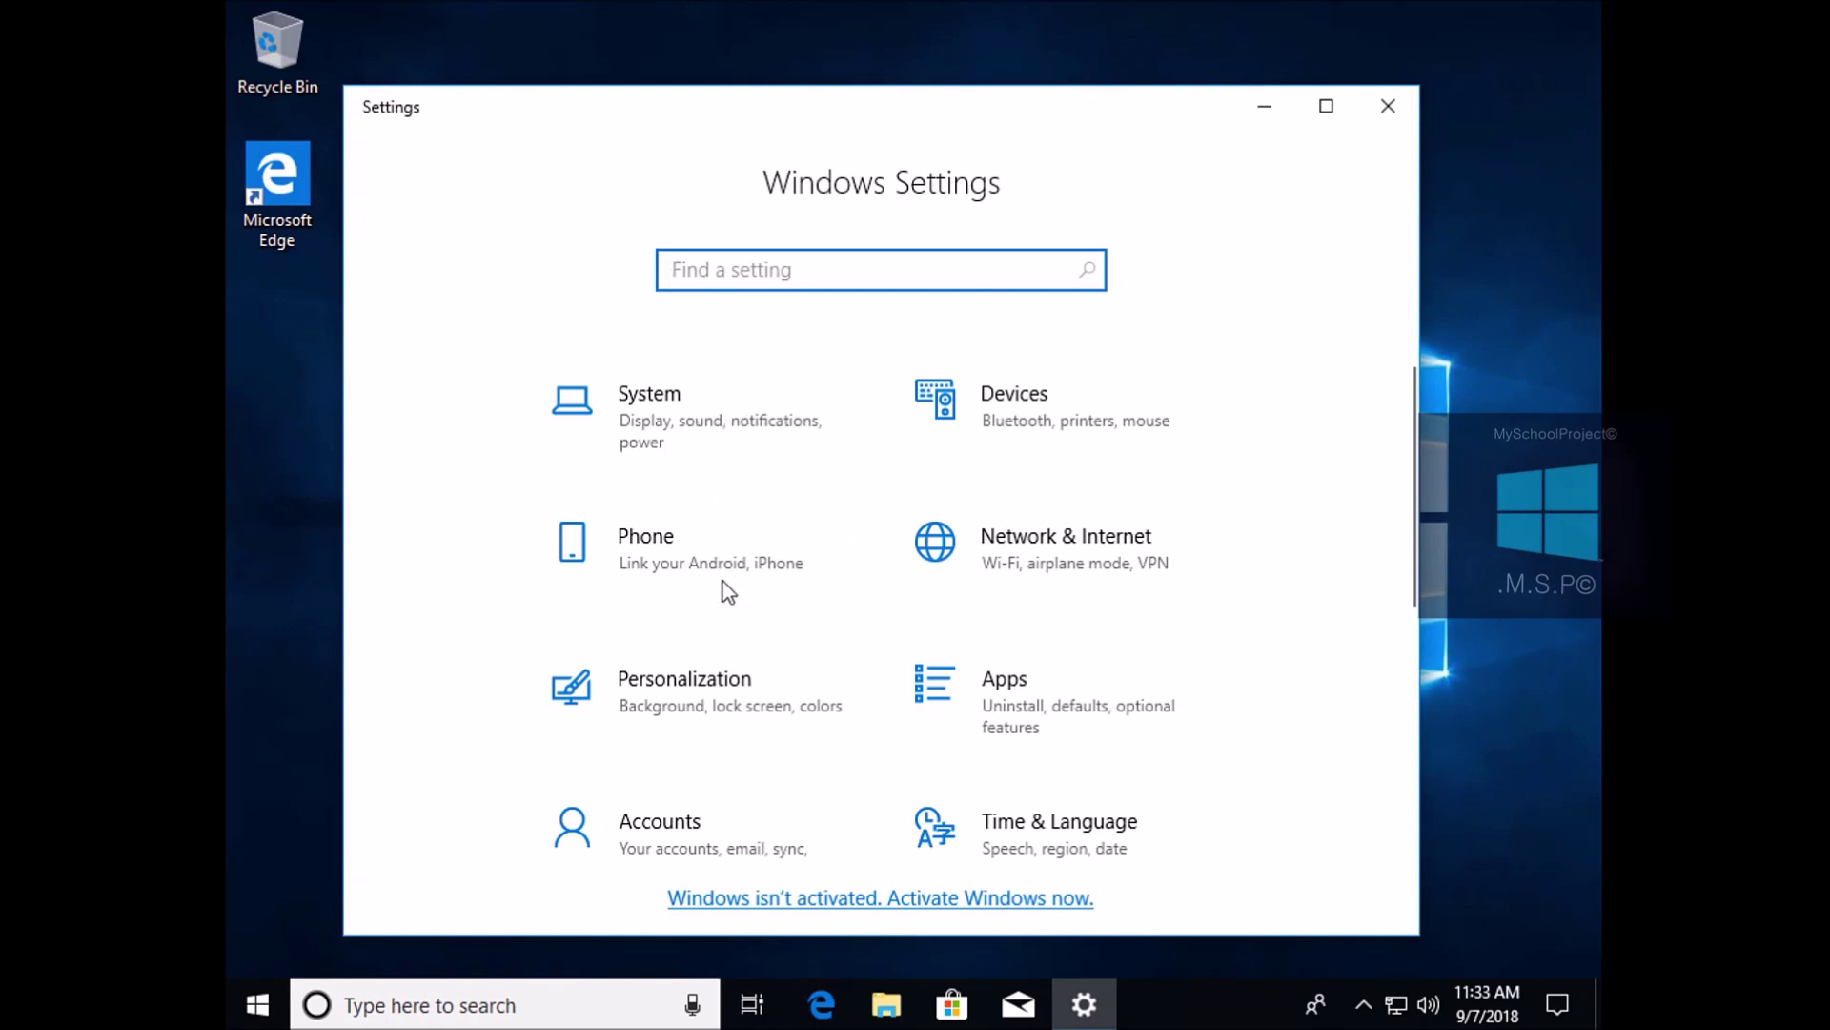
scroll(734, 667, down, 5)
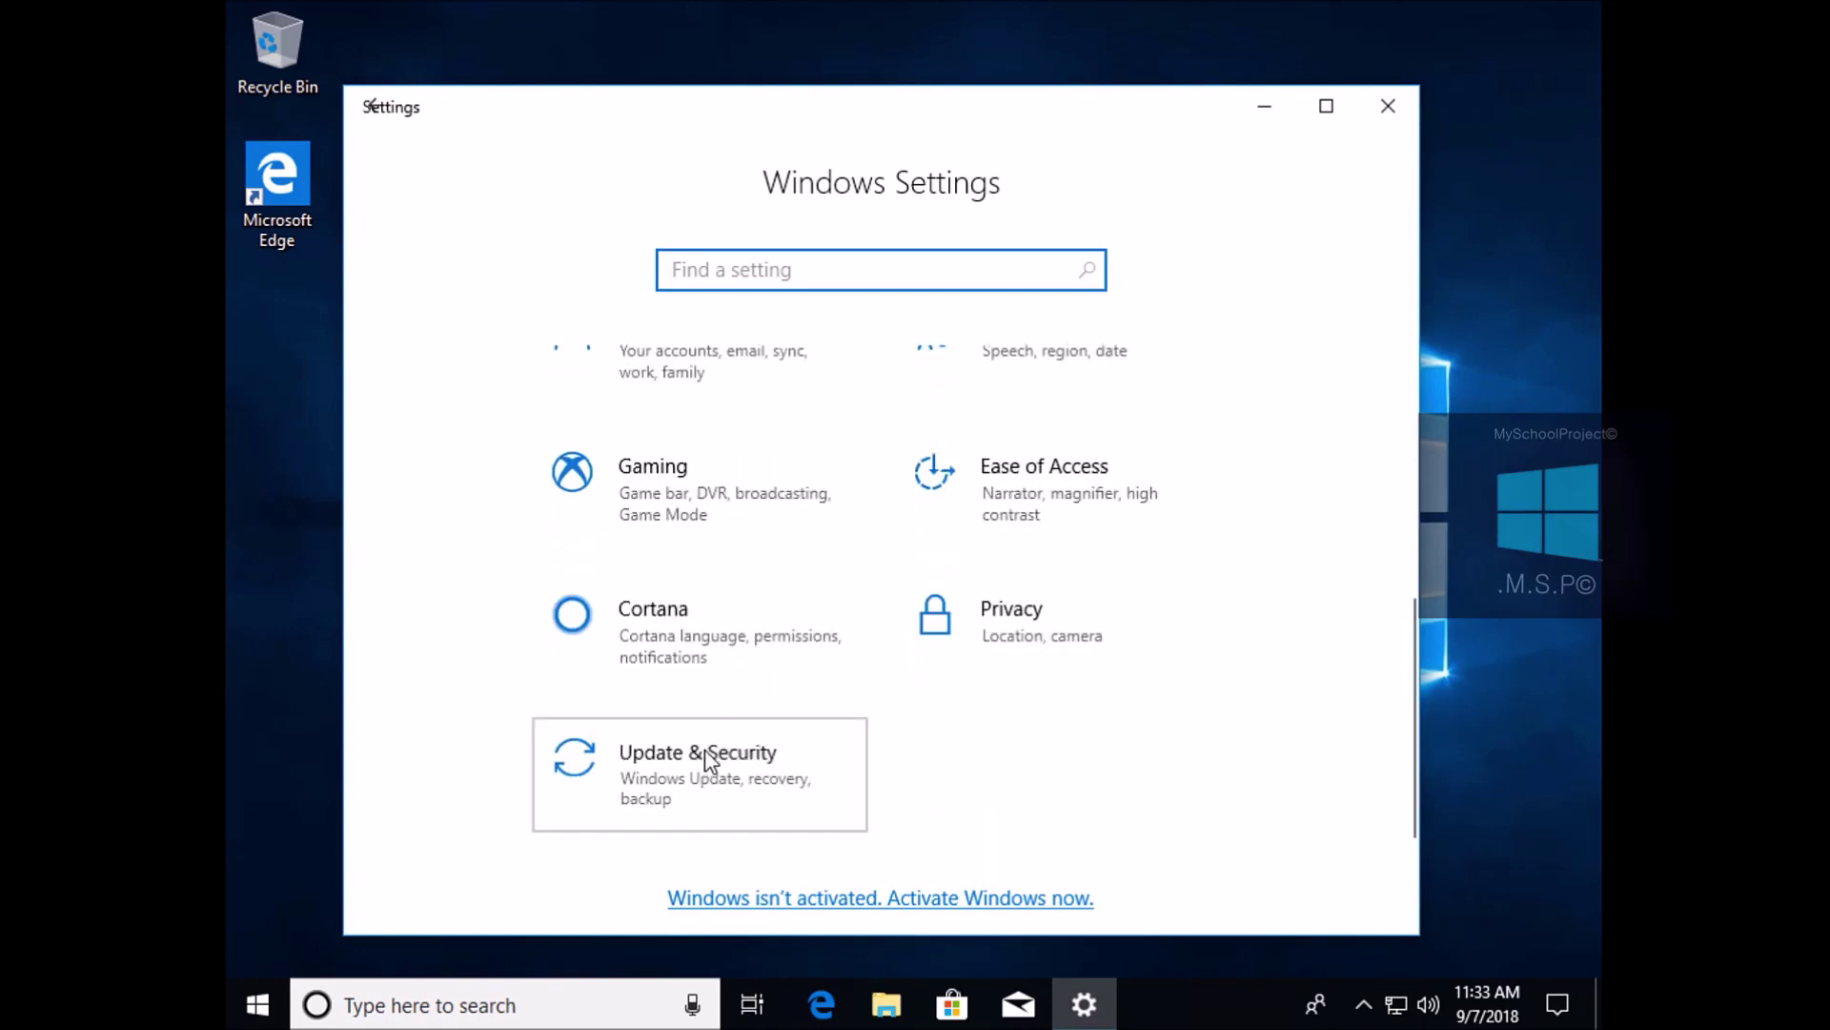
click(705, 750)
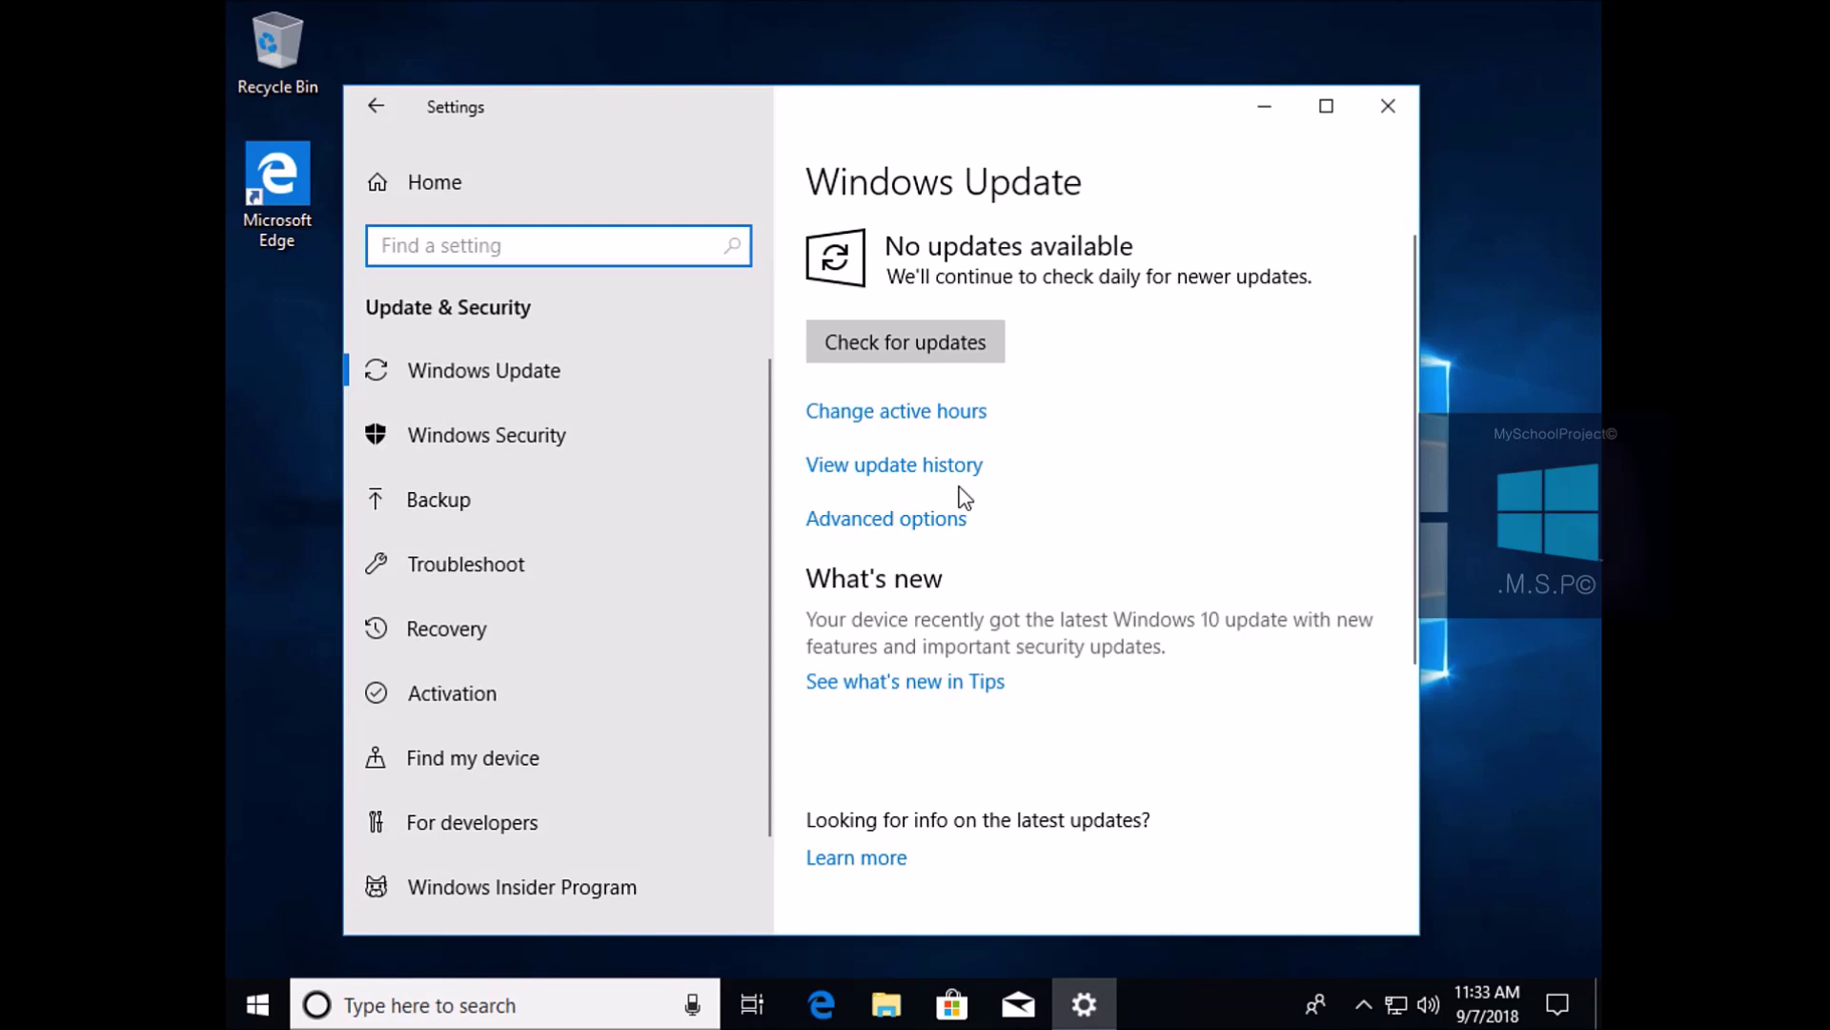
click(540, 693)
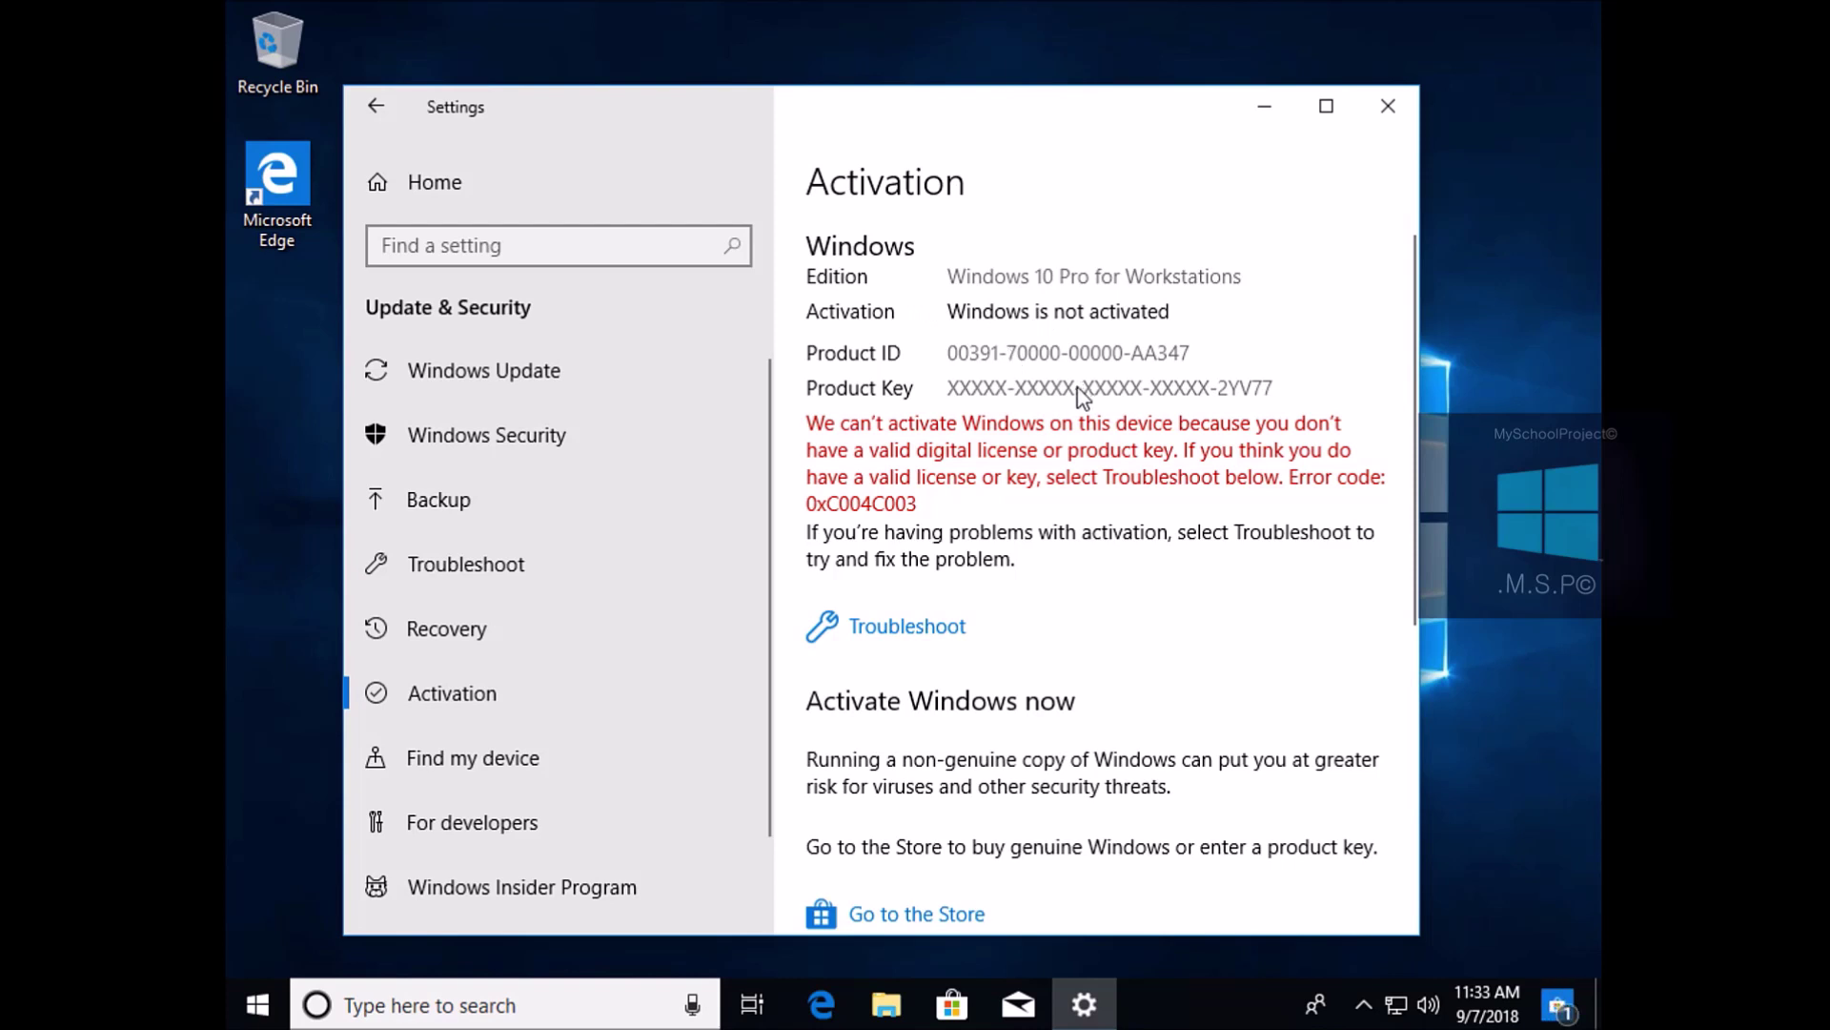
click(474, 1006)
Confirm Control Panel's System page shows Windows 10 Pro for Workstations, then launch Network Speed Test
text(con)
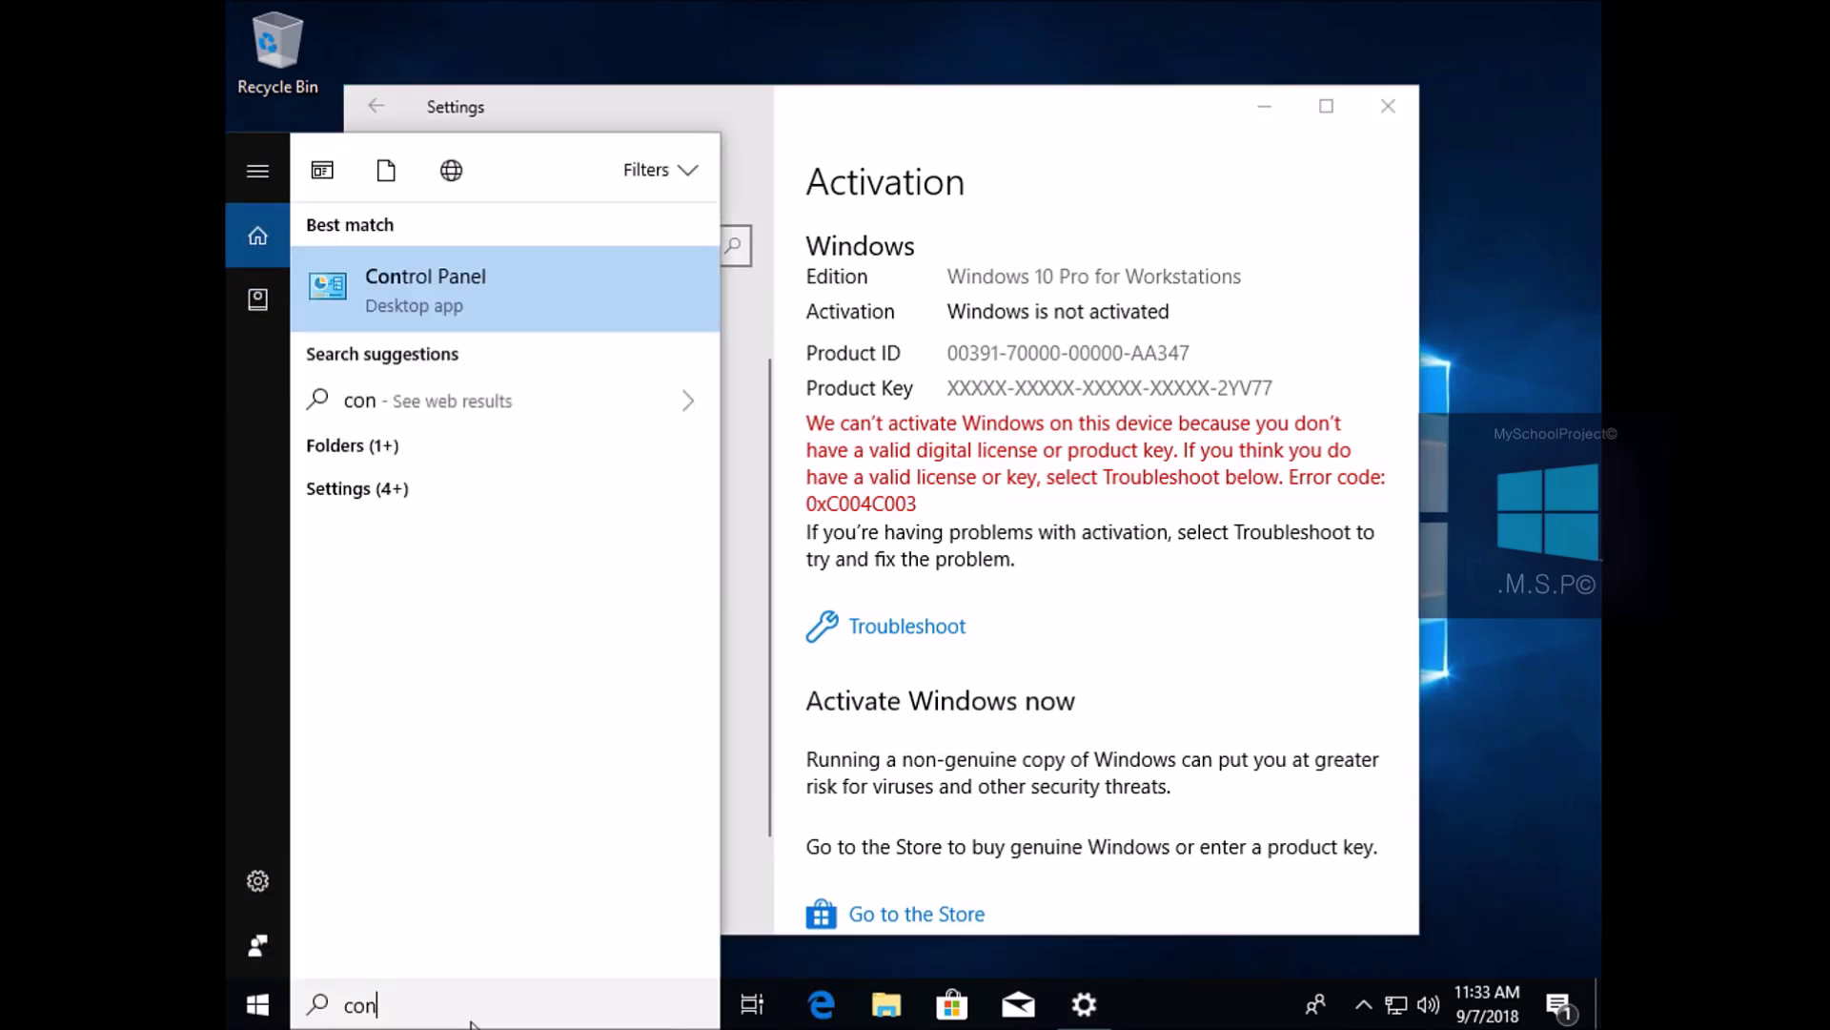
key(Return)
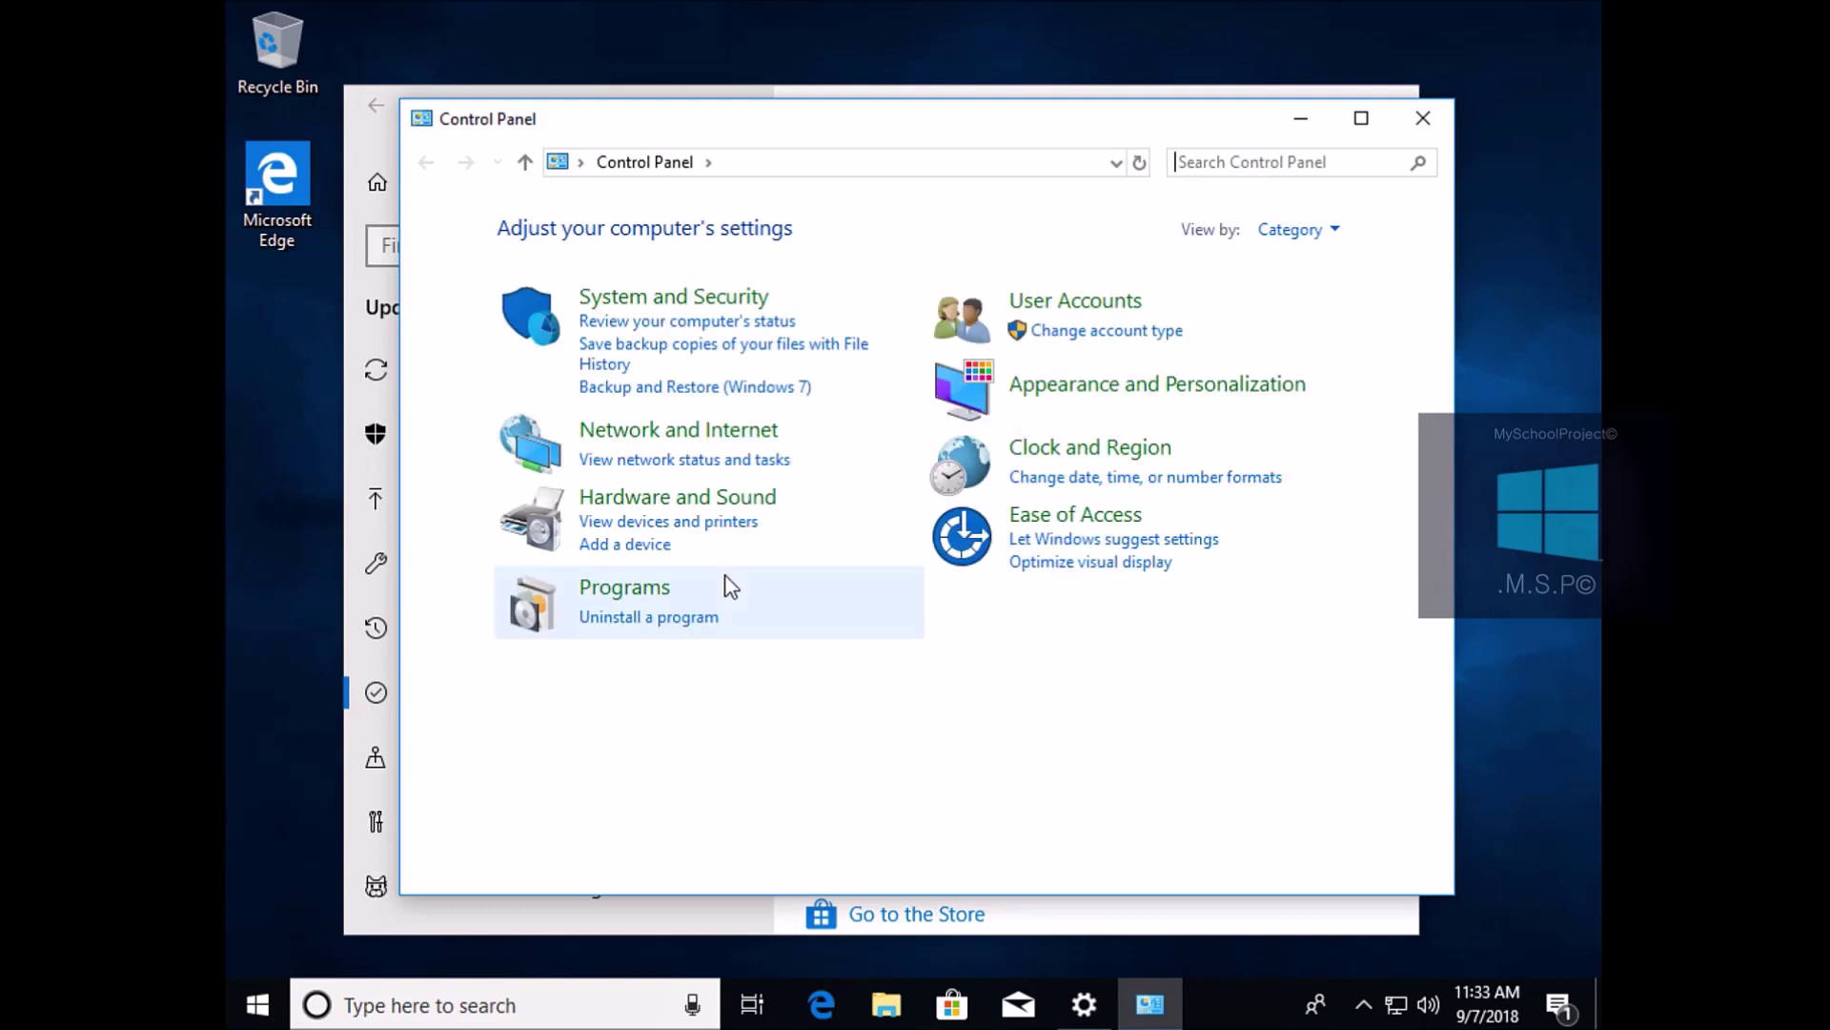
click(717, 294)
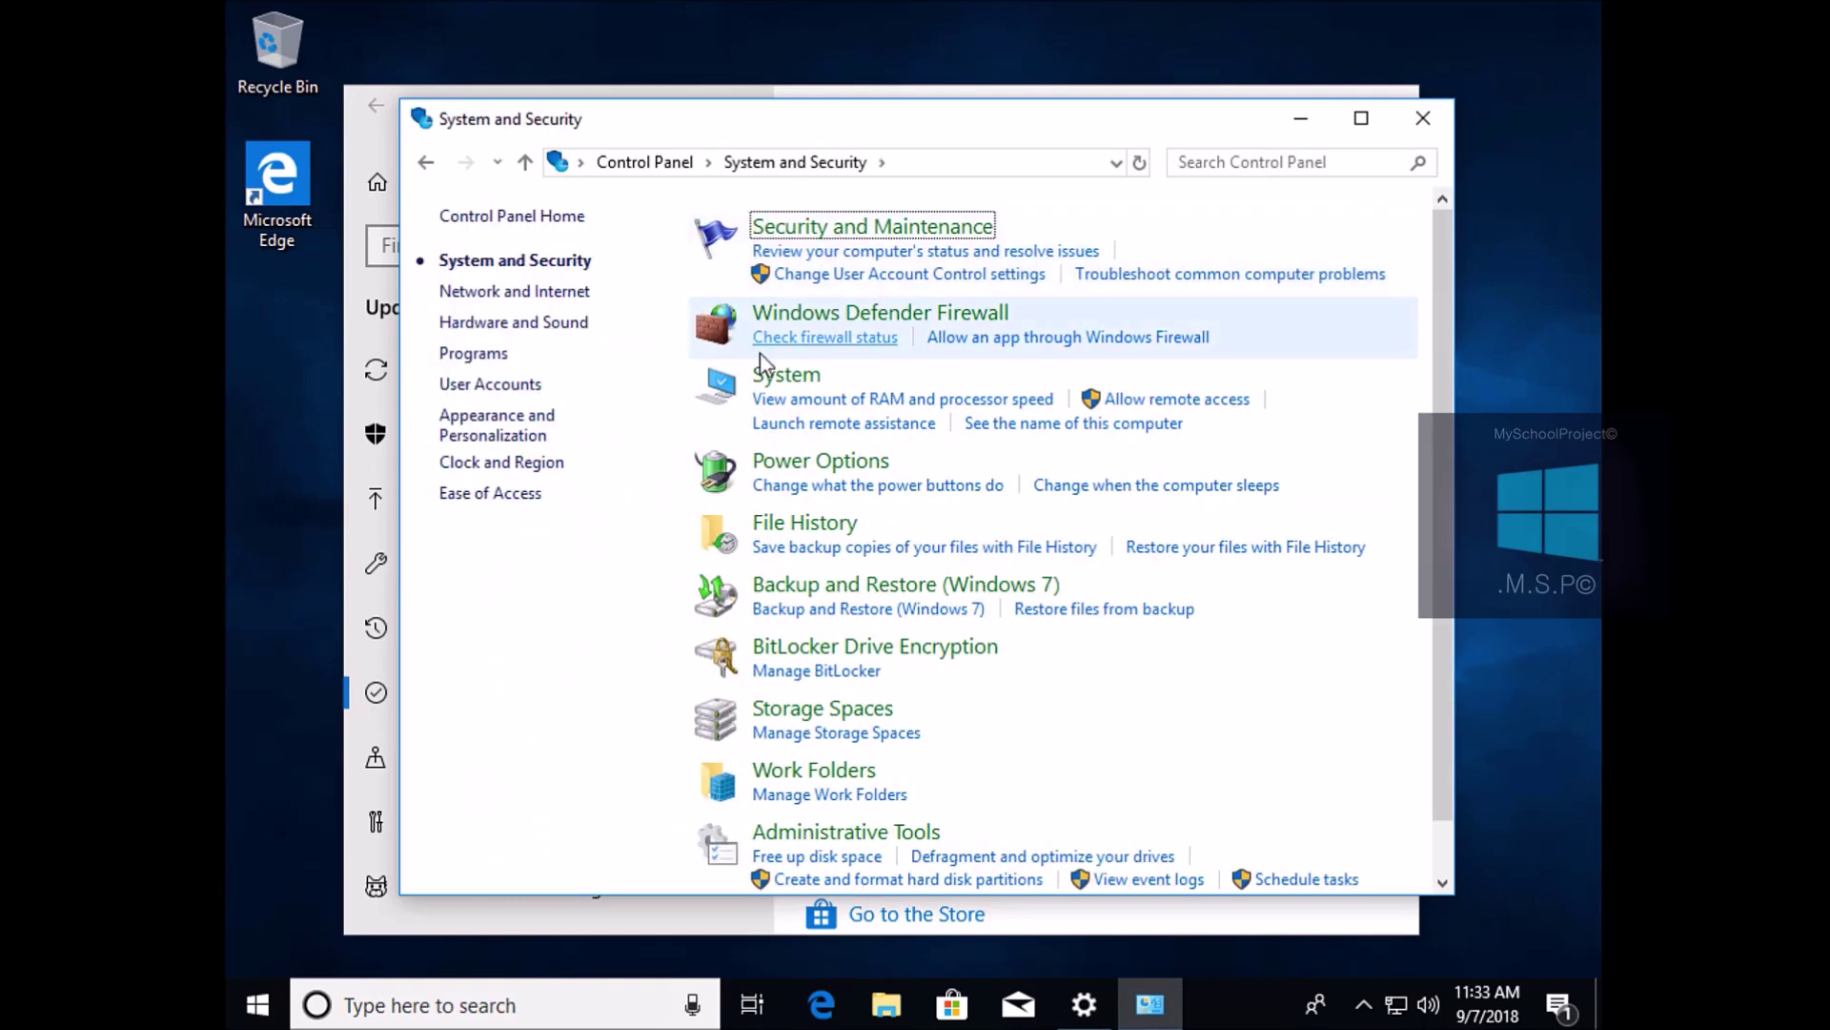
click(784, 377)
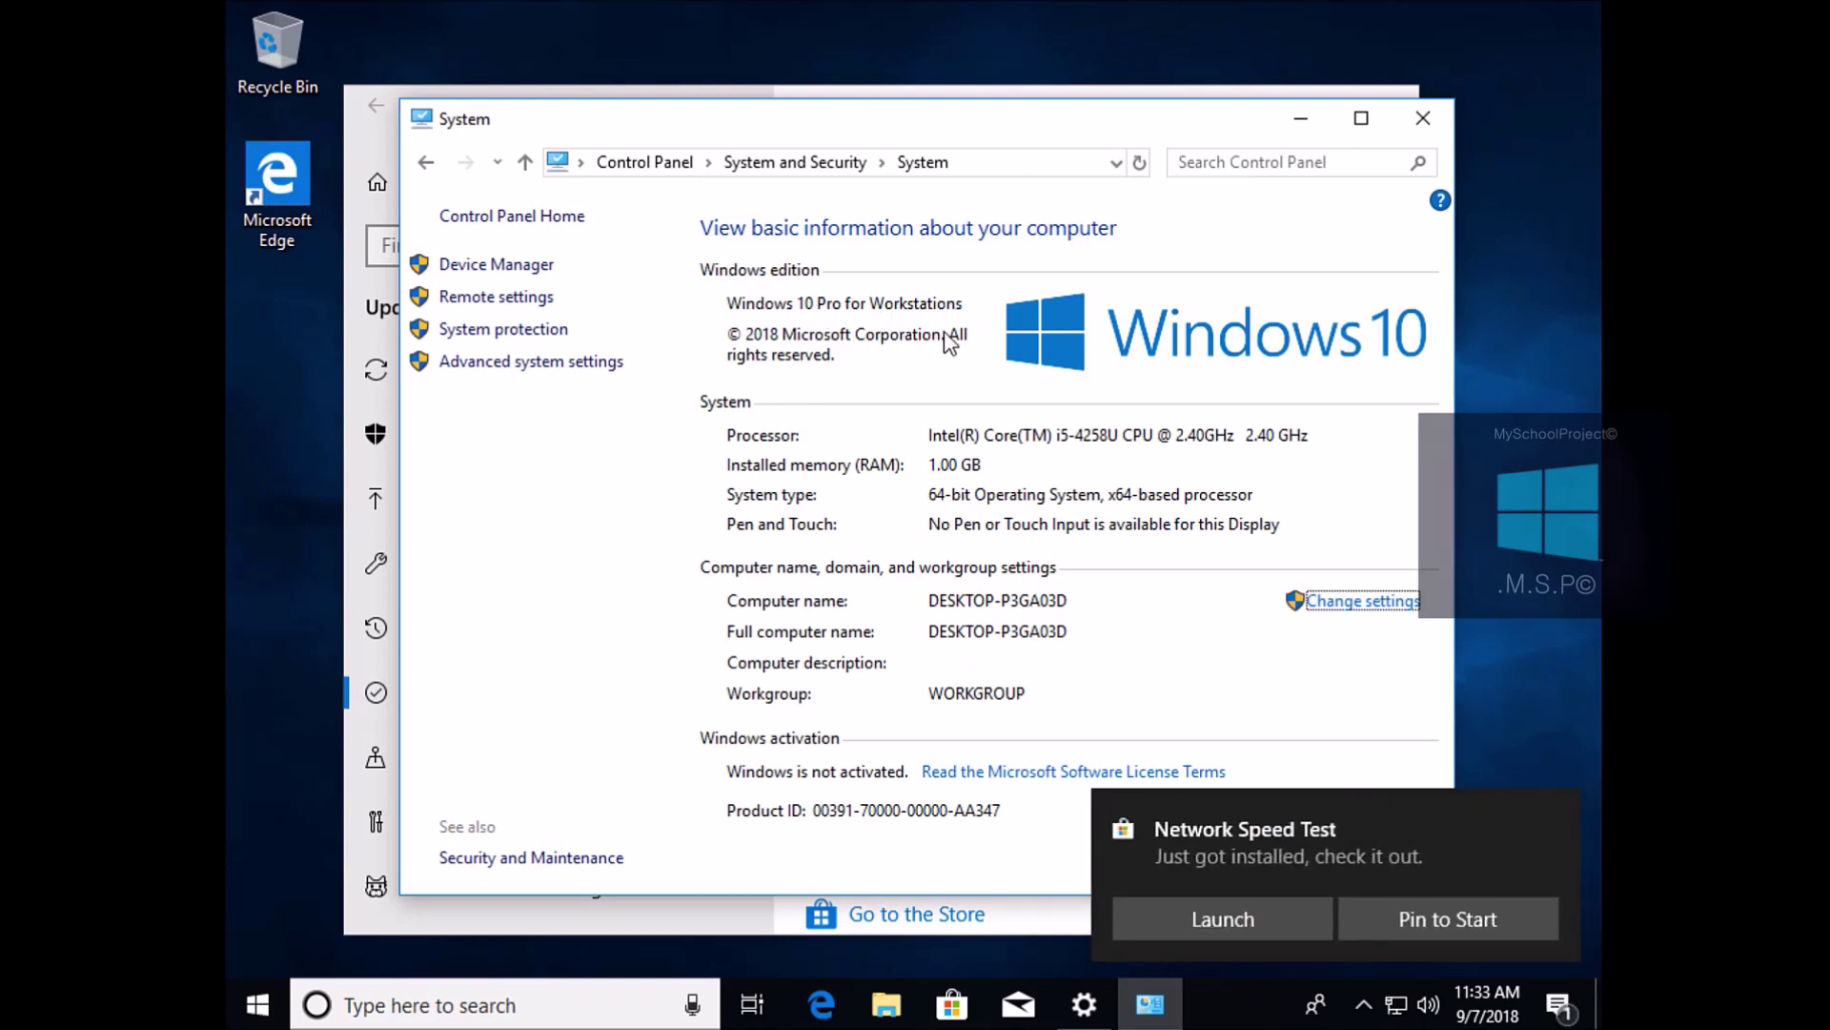
click(1424, 122)
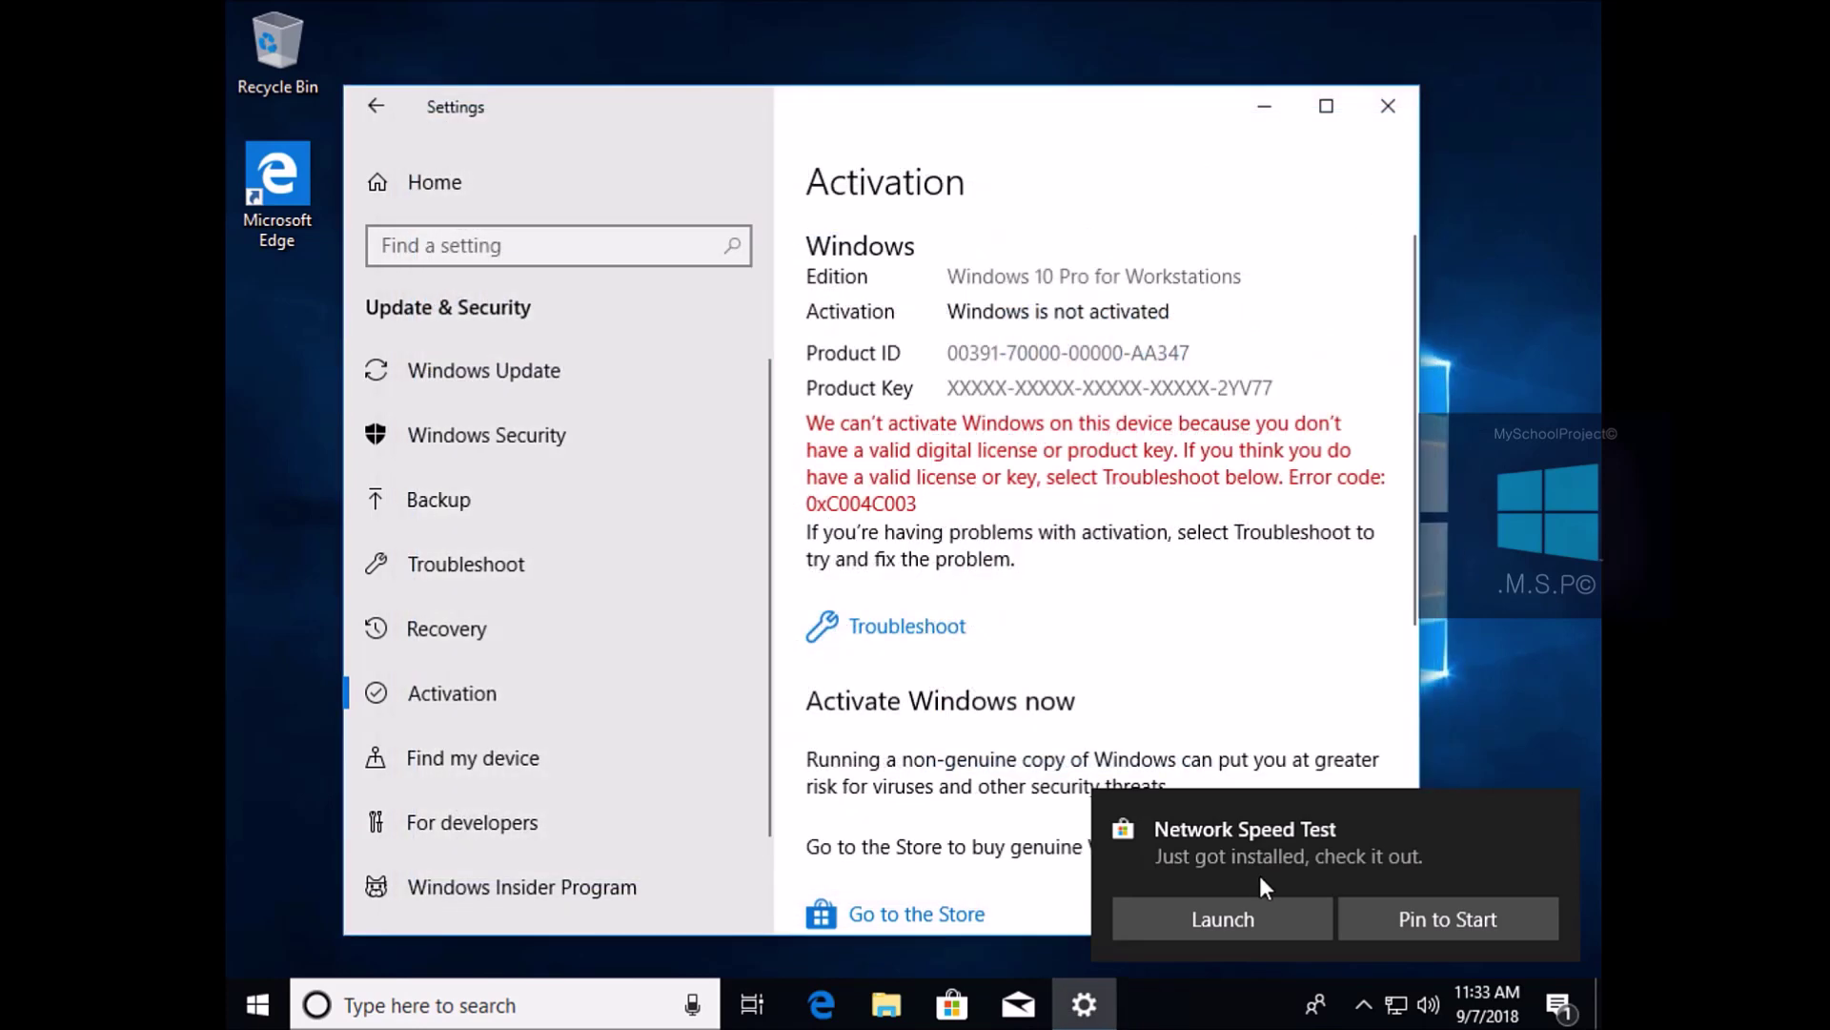
click(1226, 917)
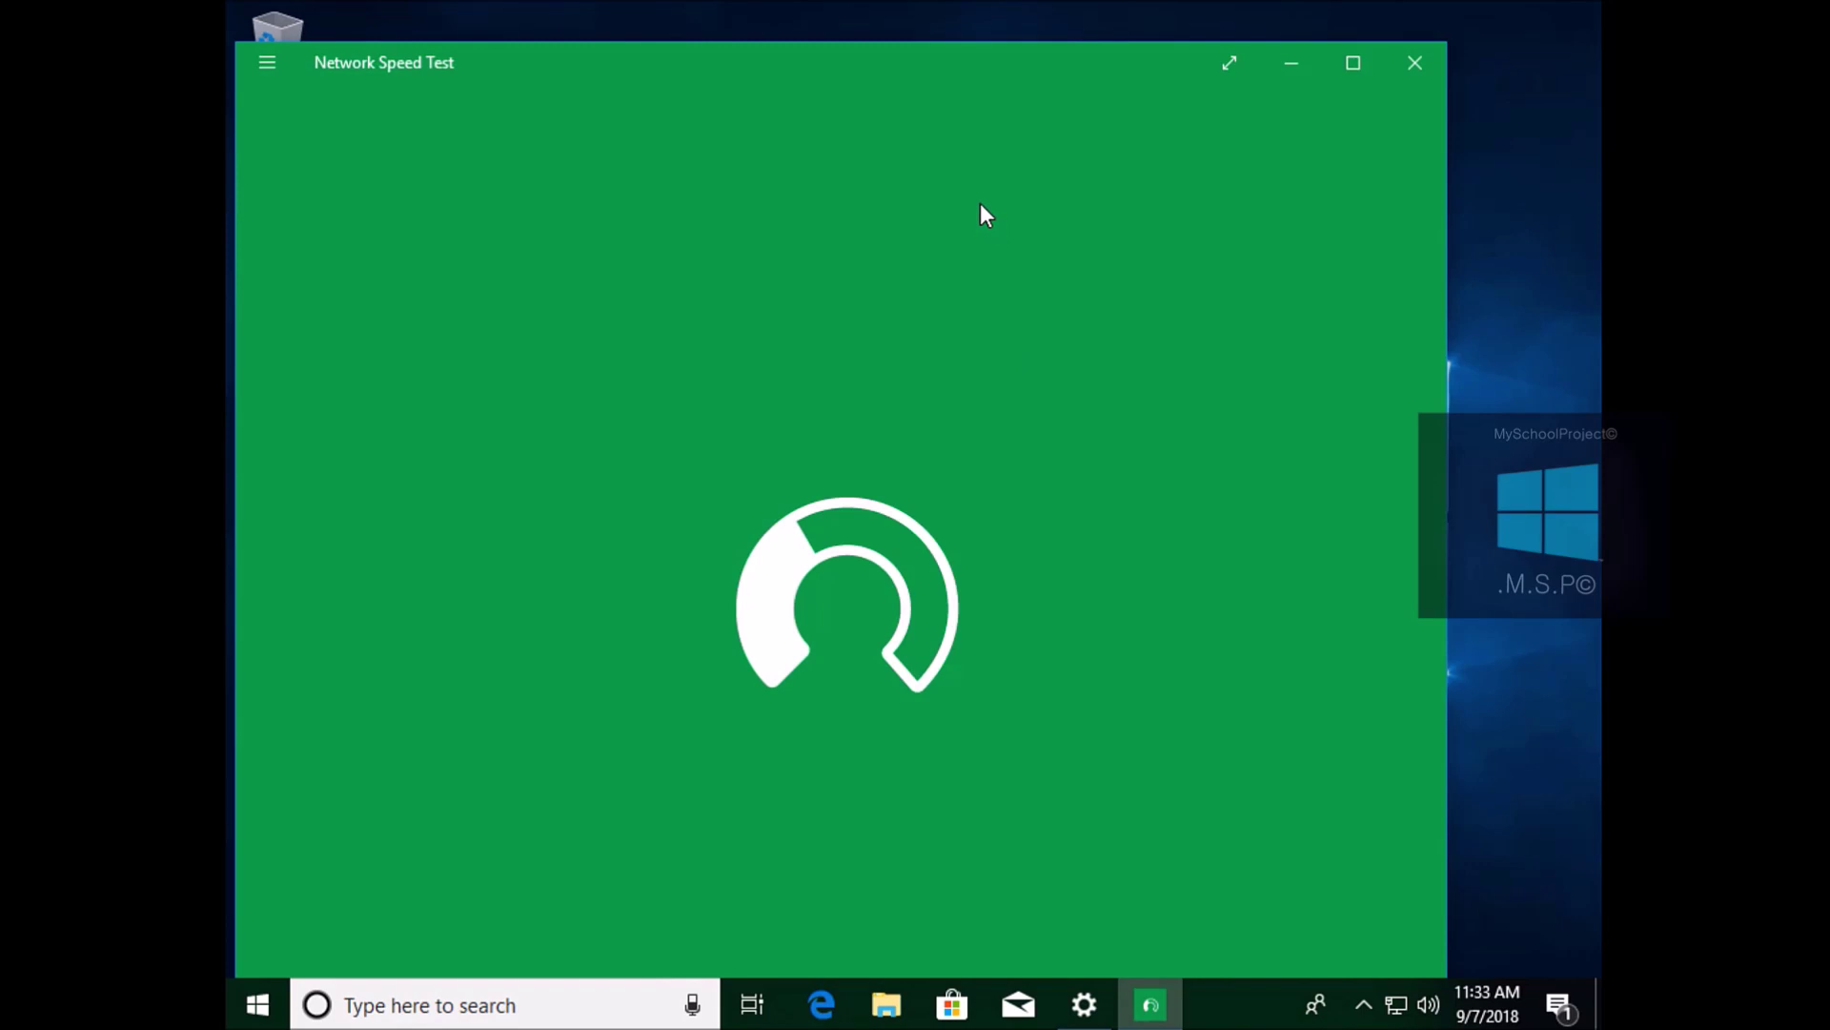
Dismiss the Network Speed Test menu and close the app to reveal the Activation page
drag(930, 64, 959, 33)
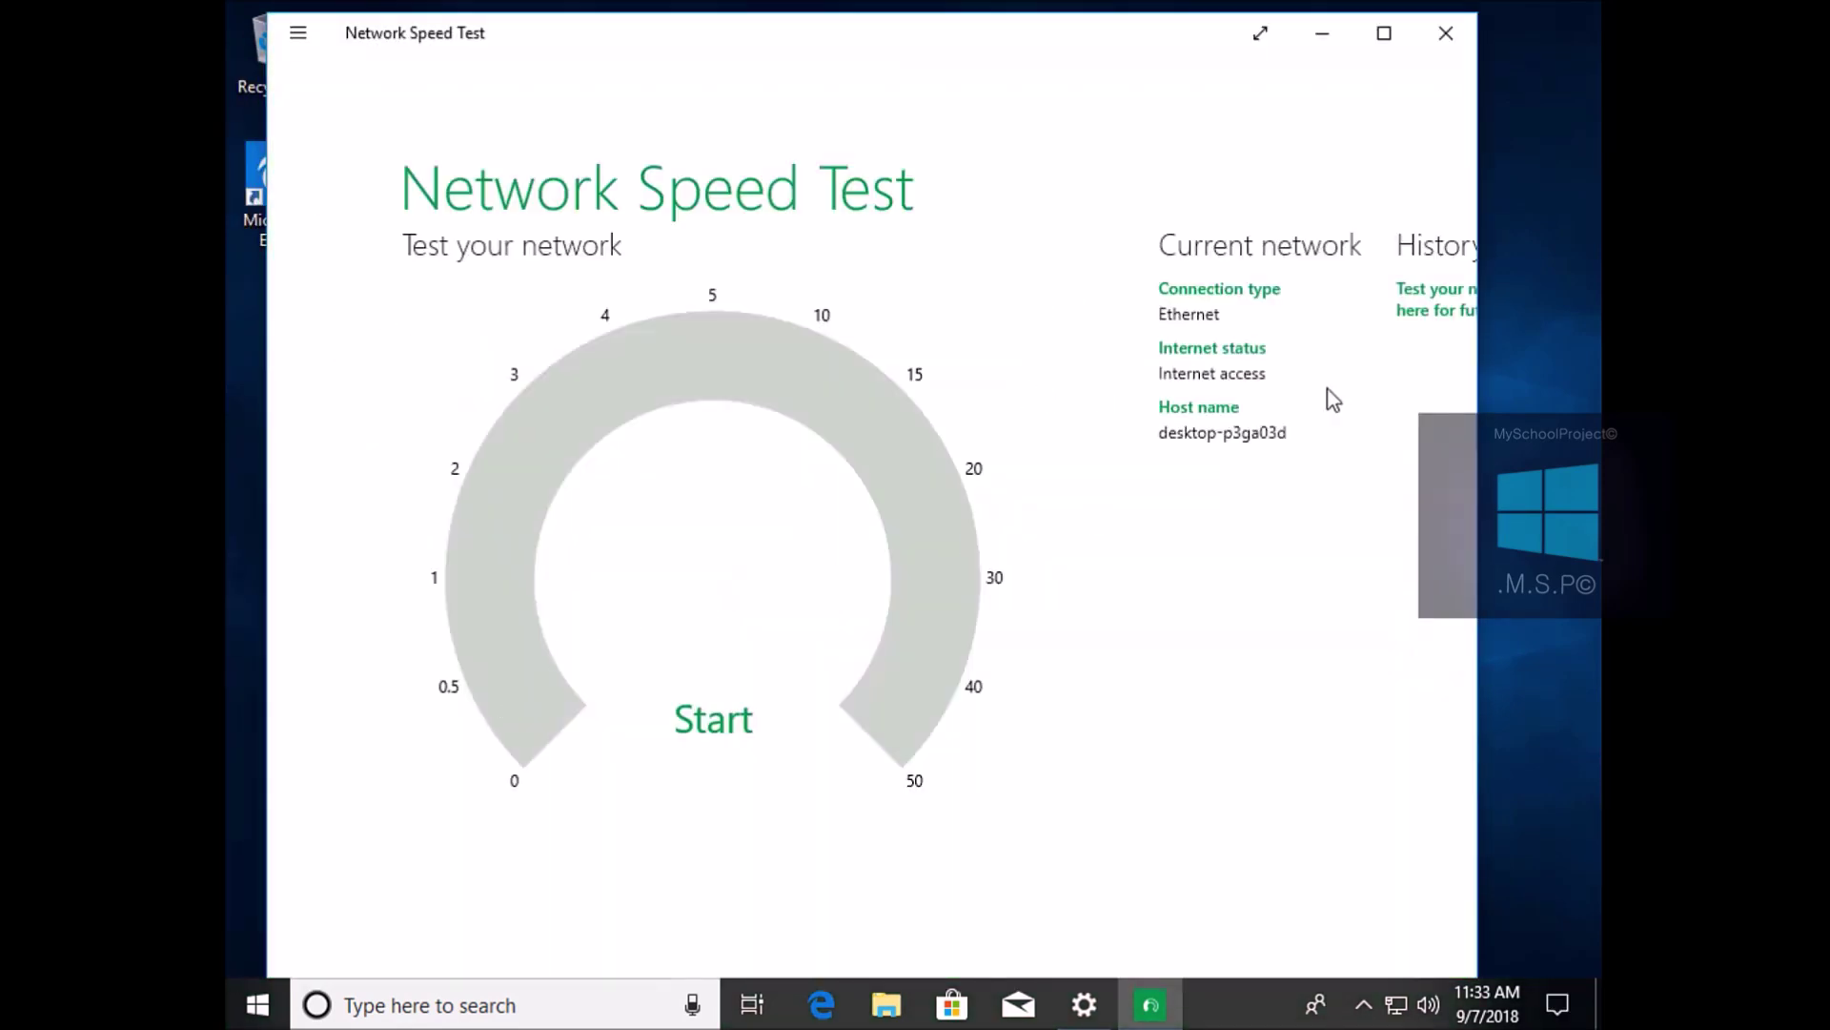
click(288, 38)
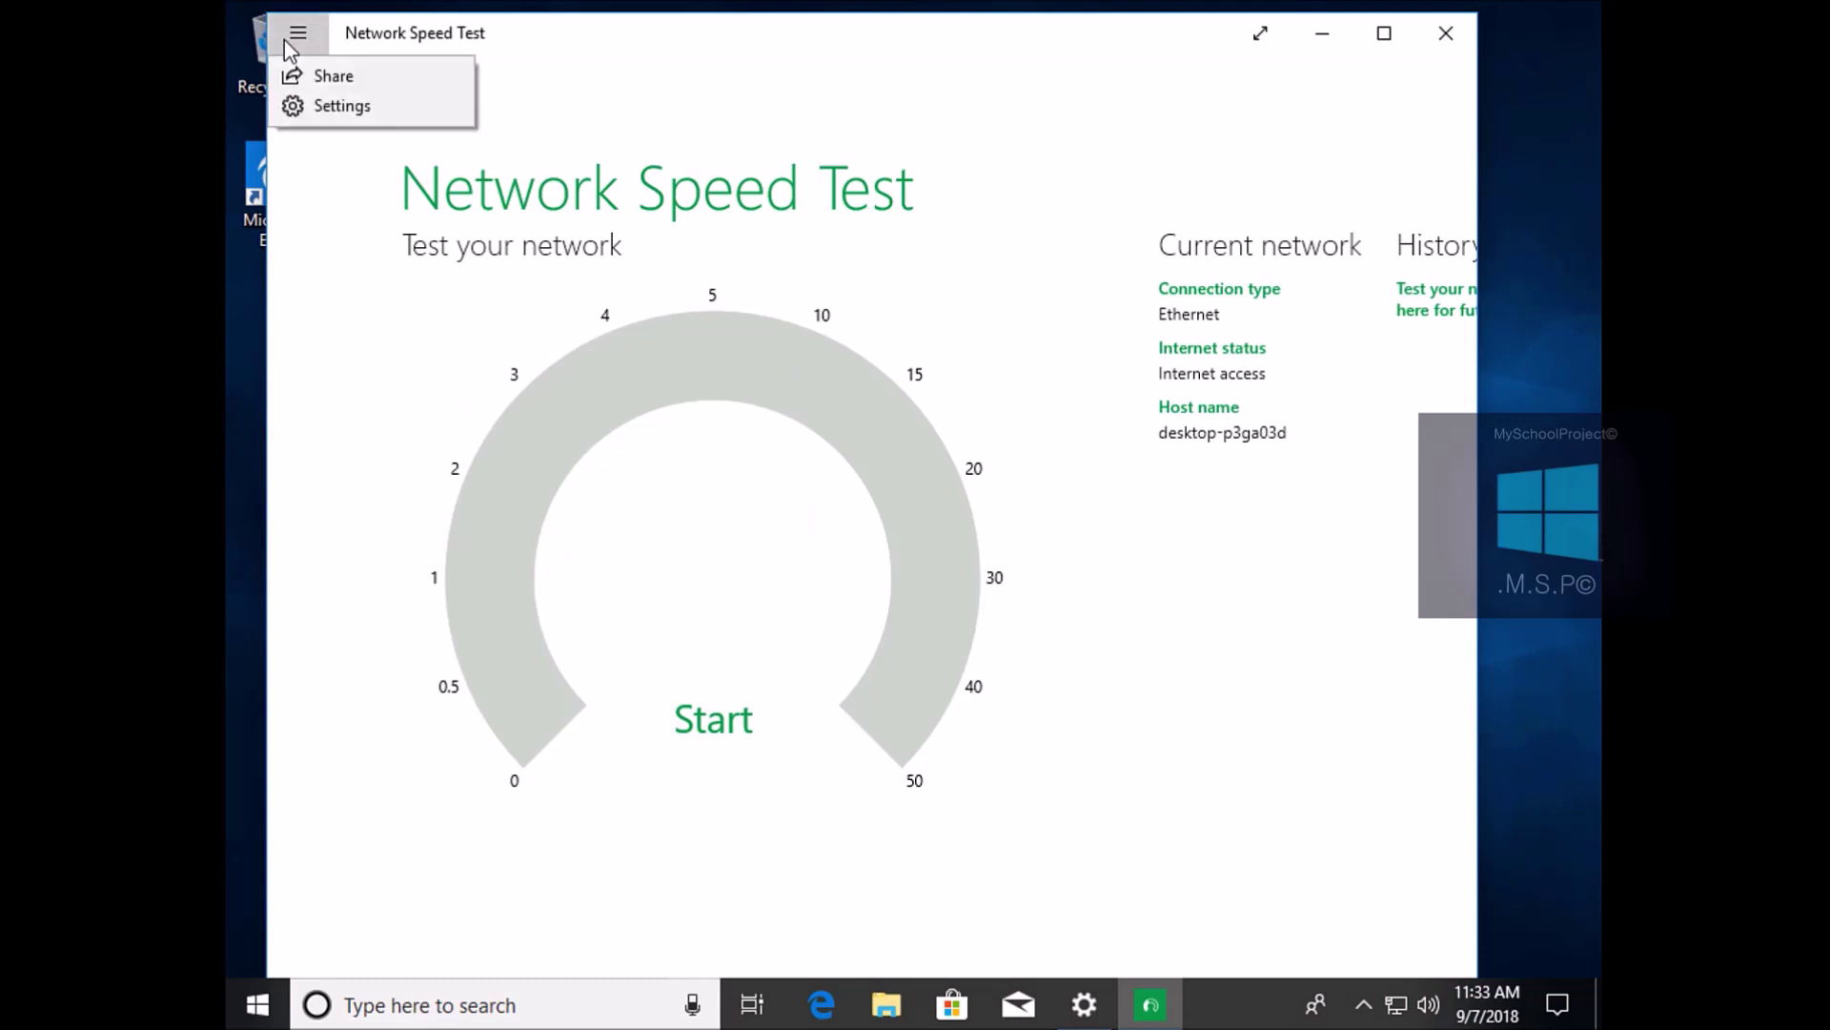
click(865, 656)
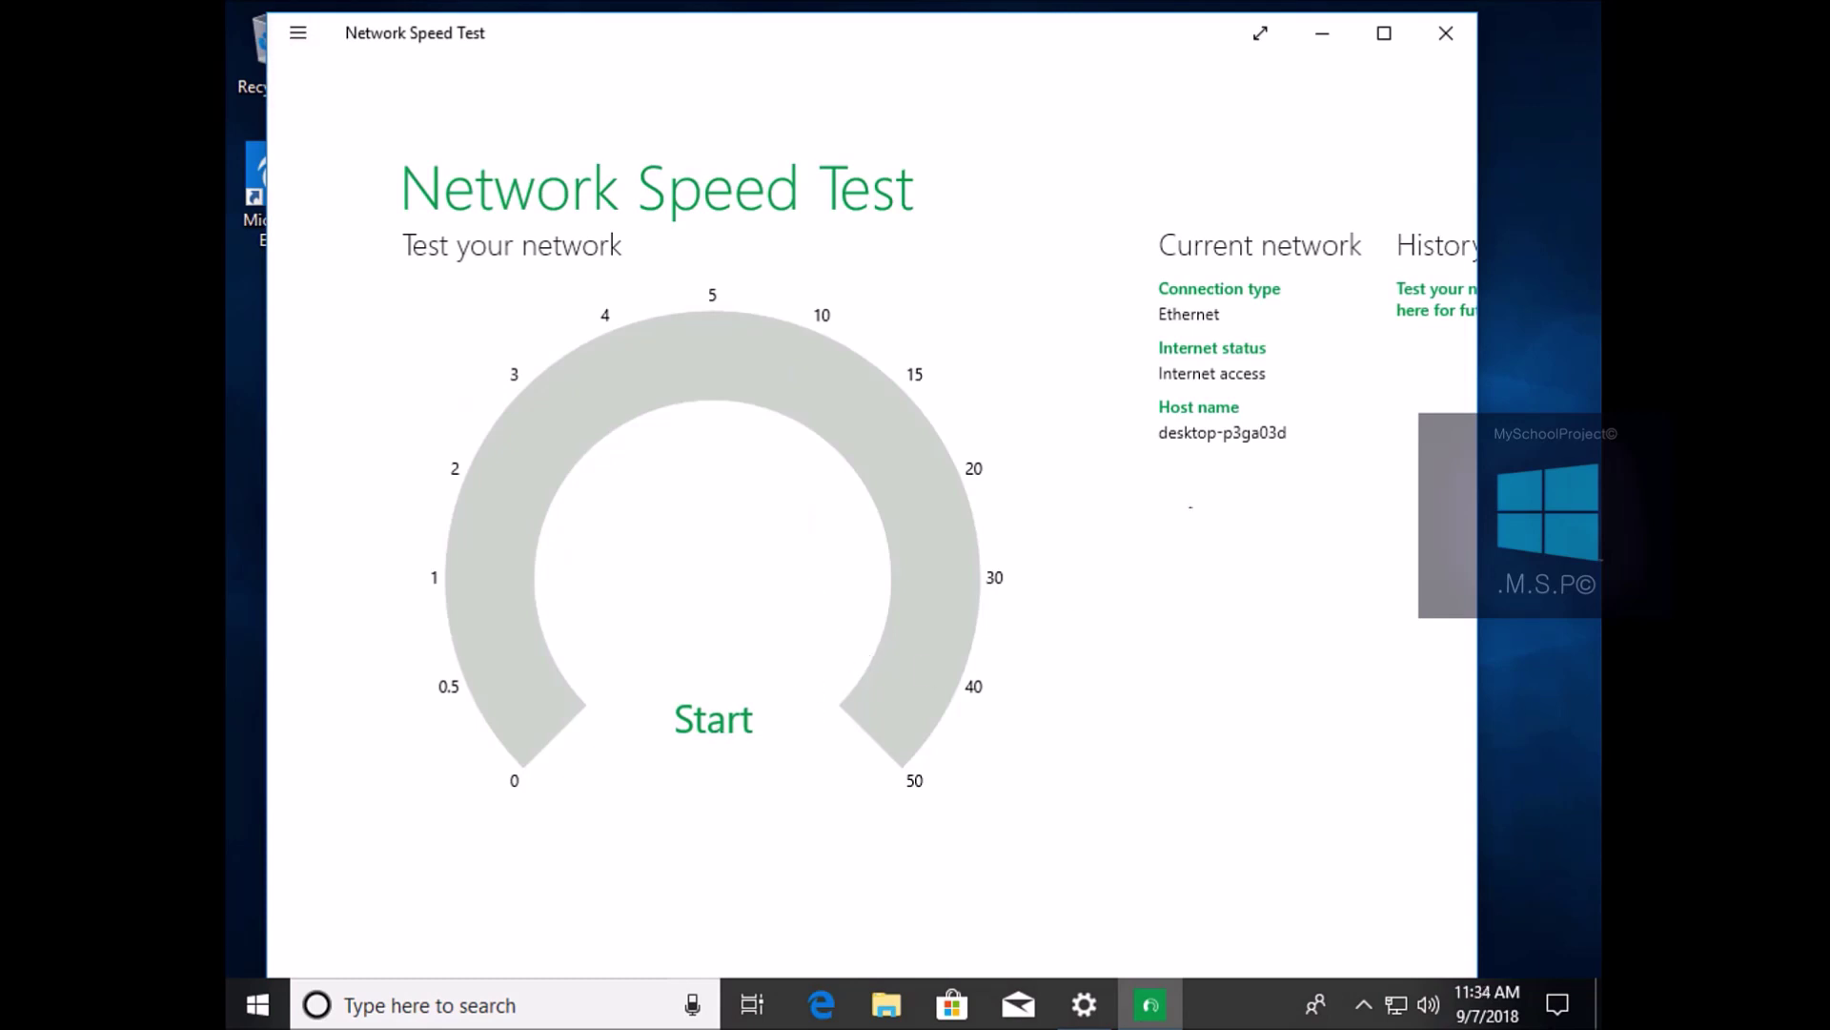
click(1446, 34)
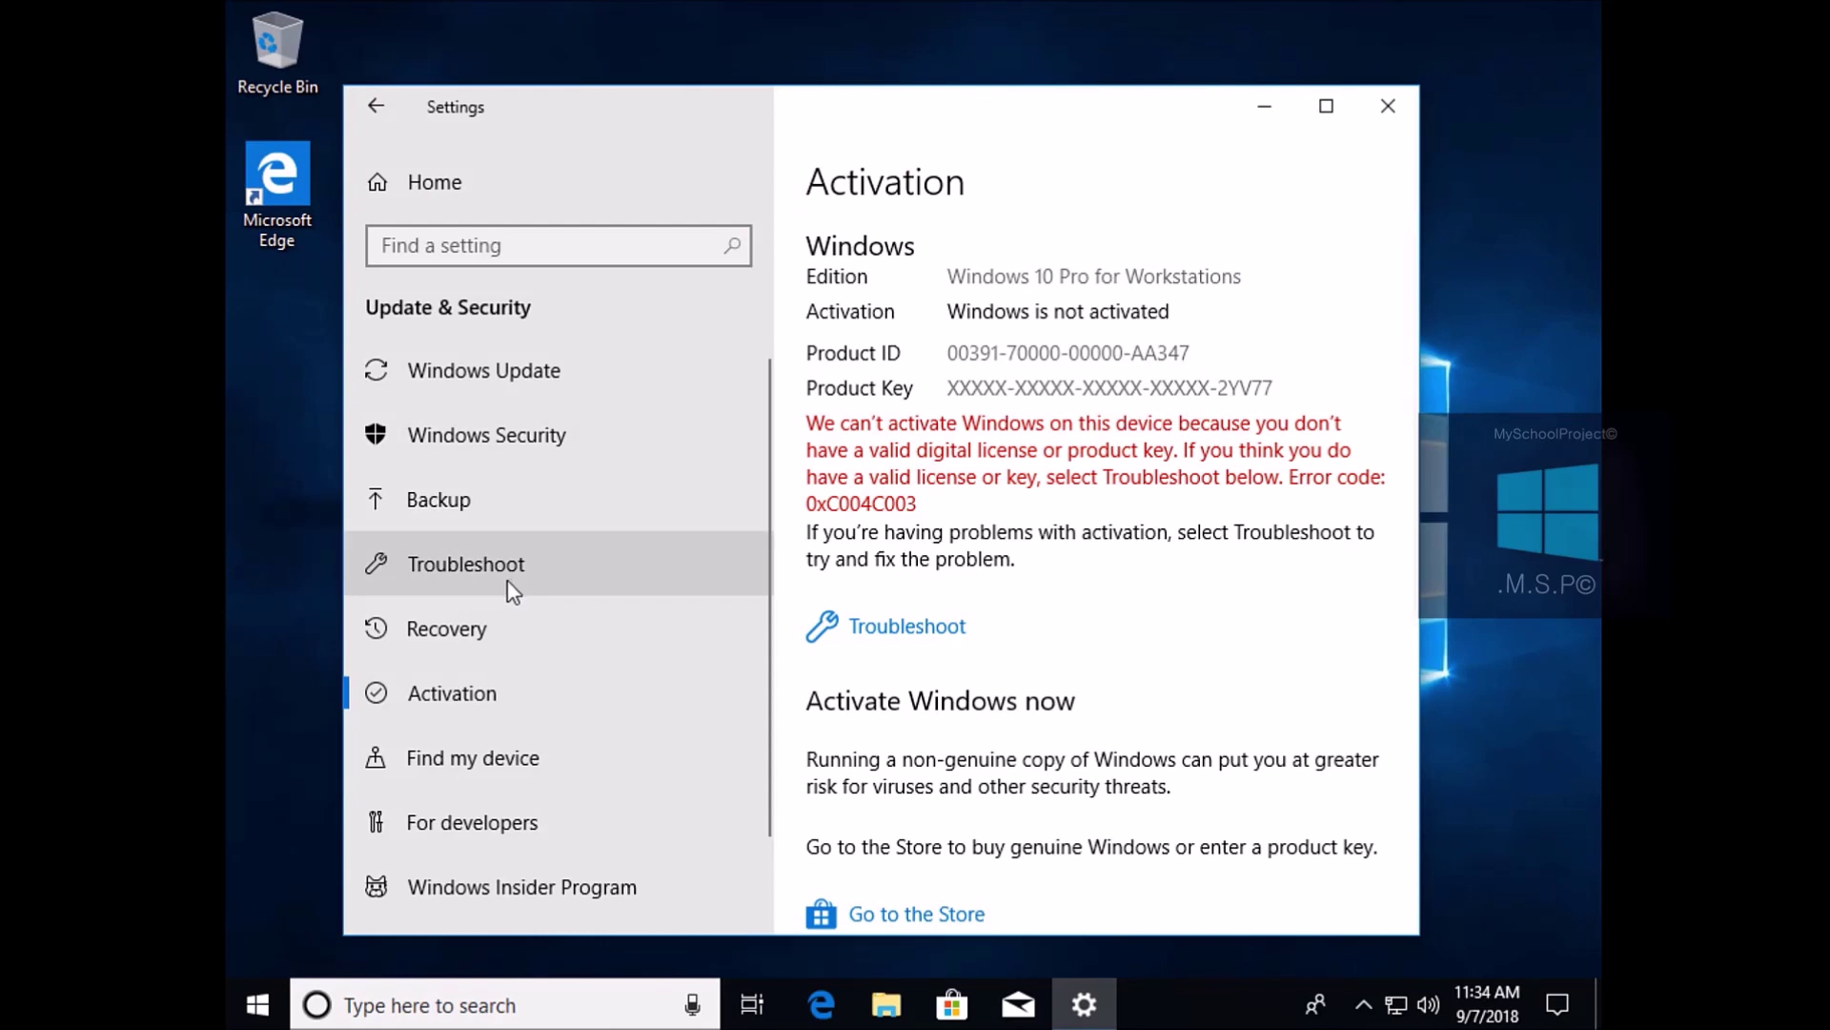
click(252, 1012)
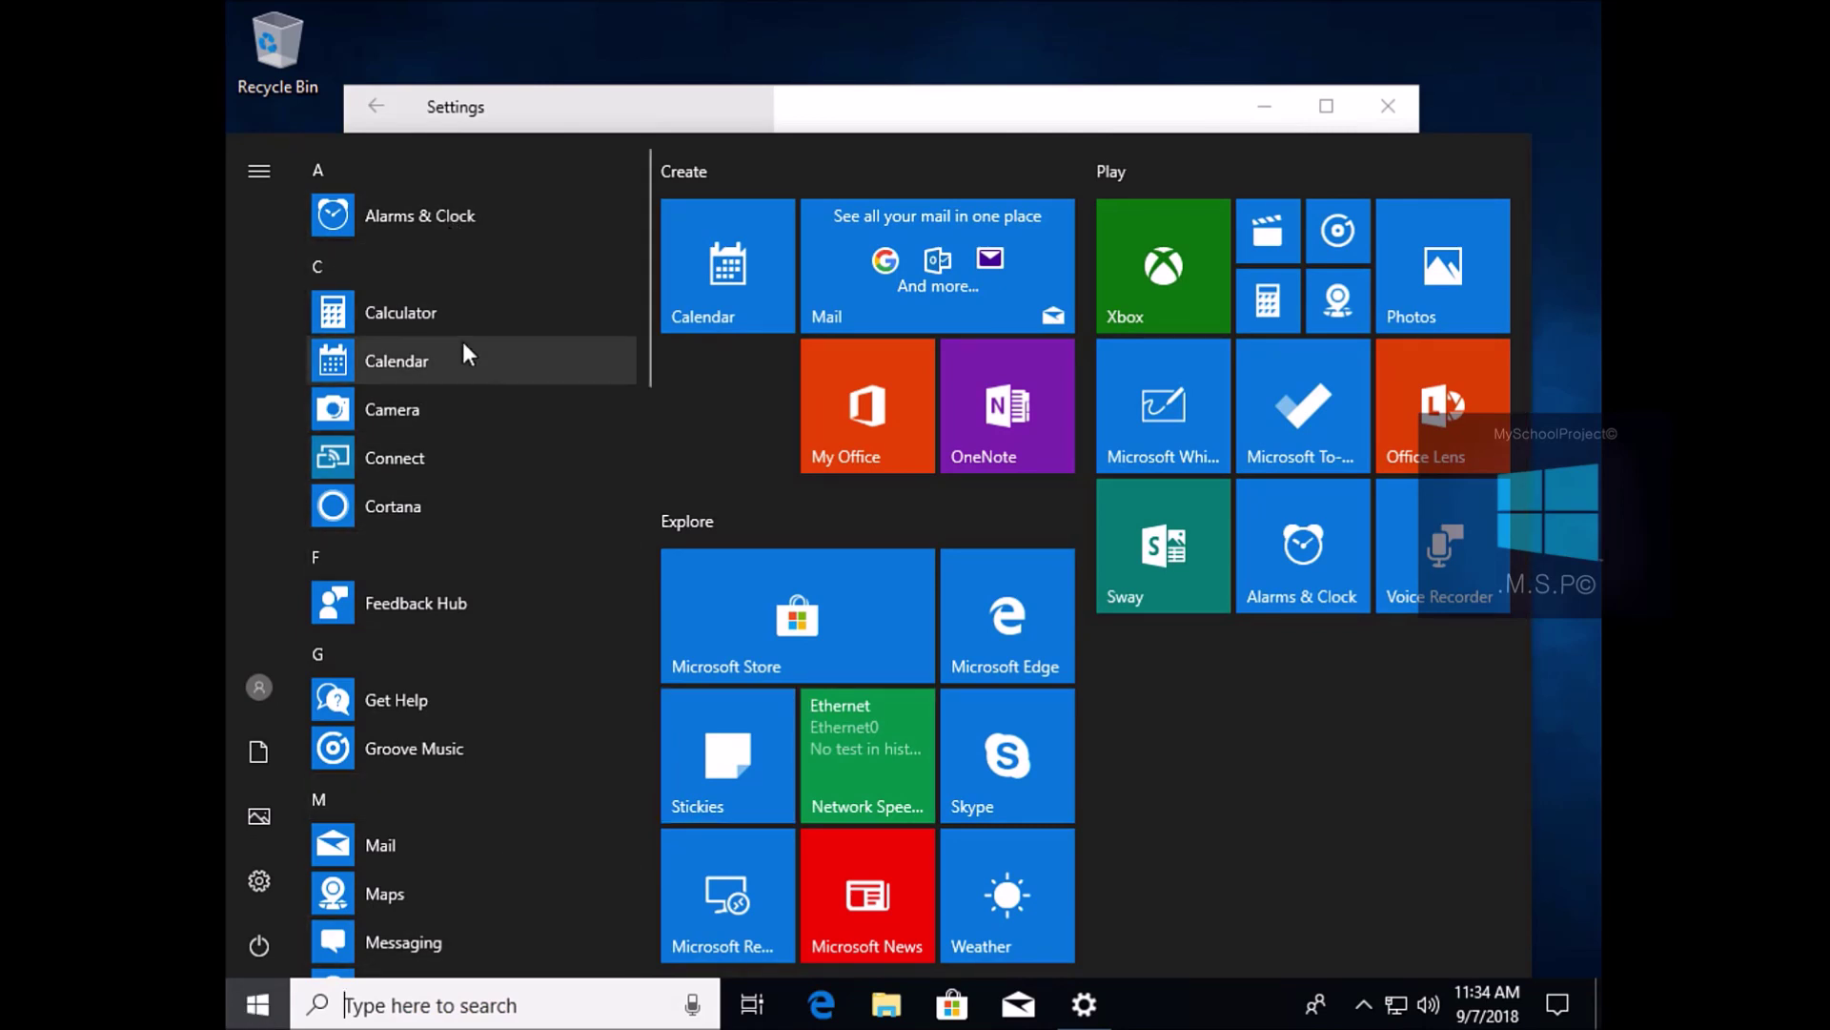
scroll(464, 347, down, 5)
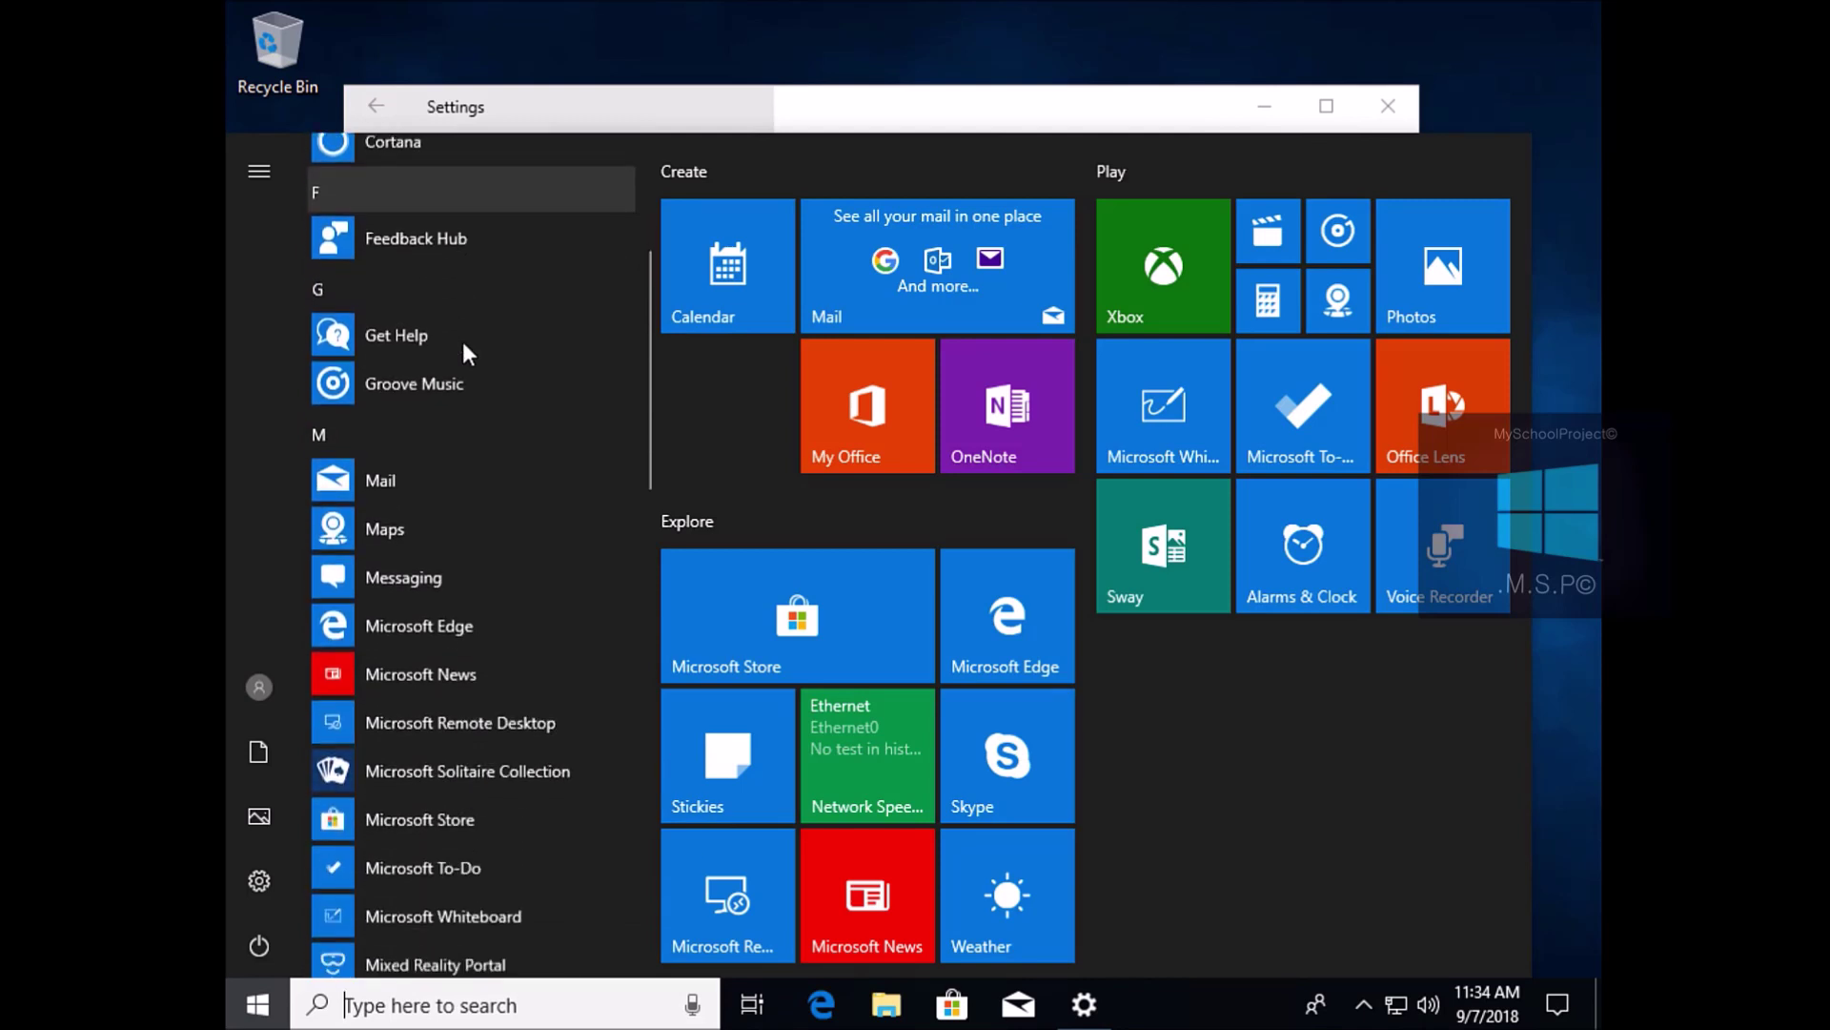
scroll(464, 349, down, 4)
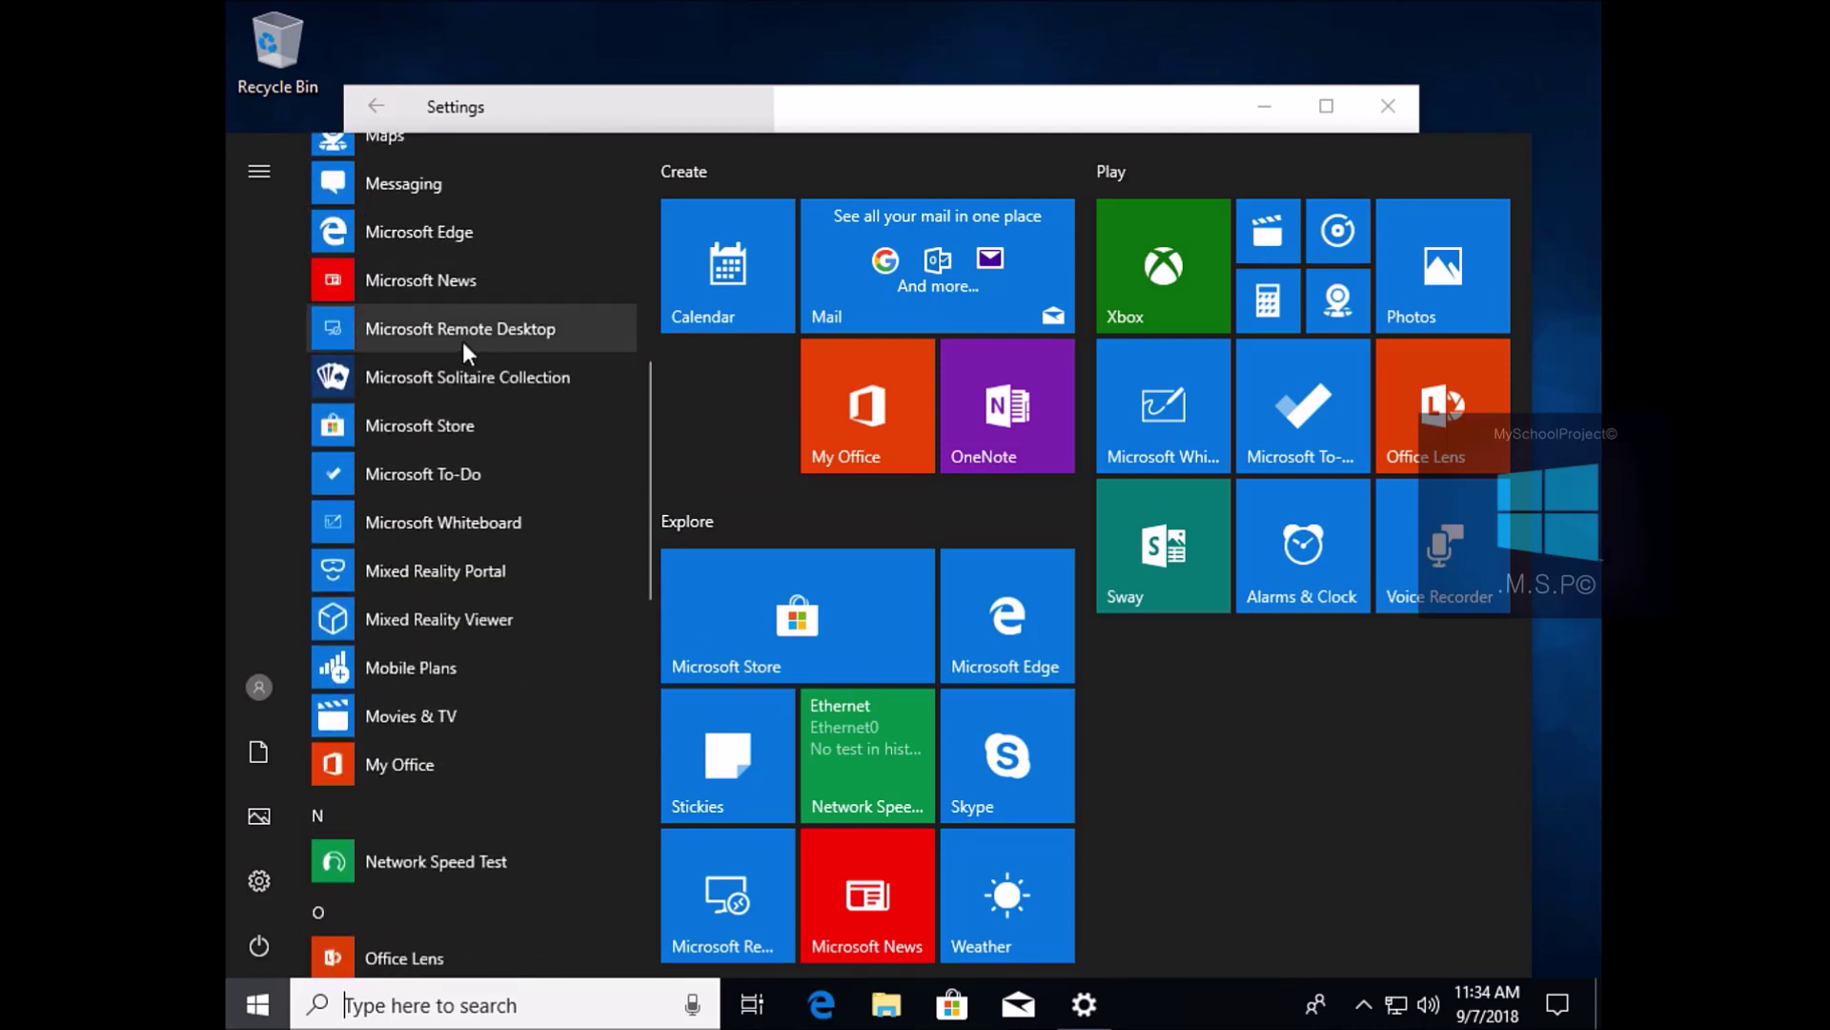
scroll(464, 349, down, 5)
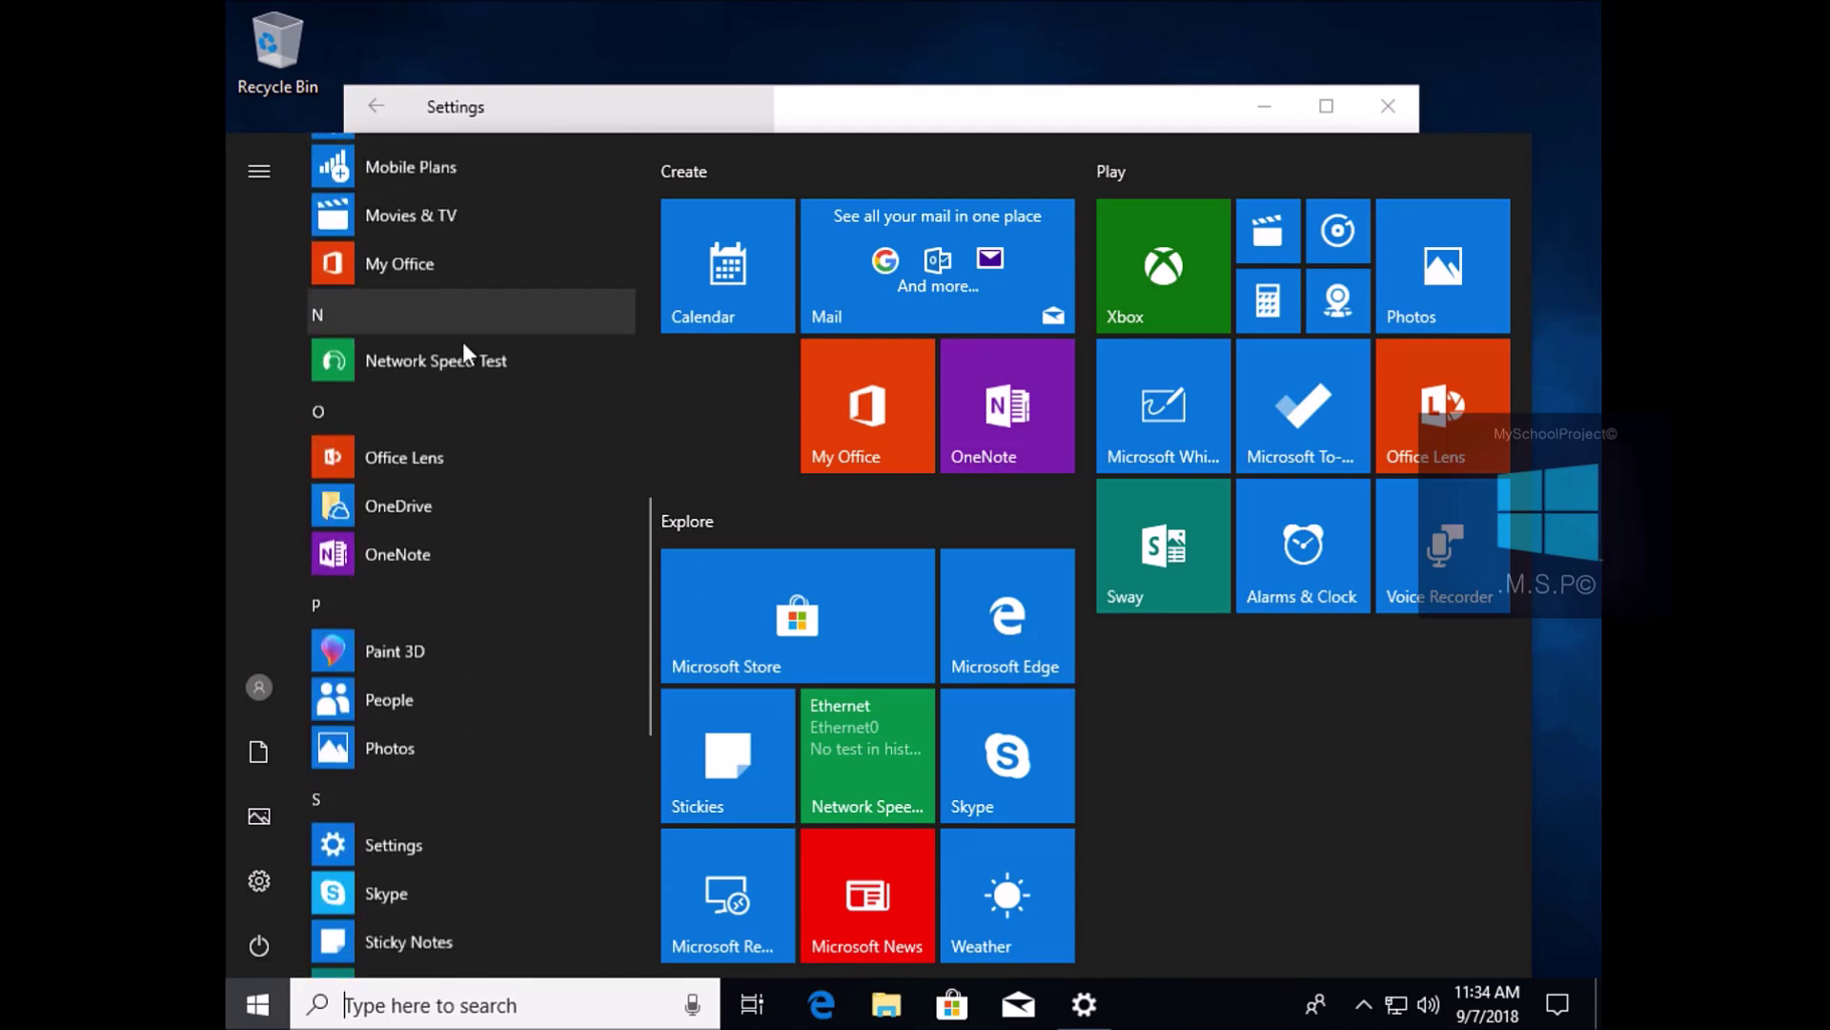
scroll(463, 349, down, 7)
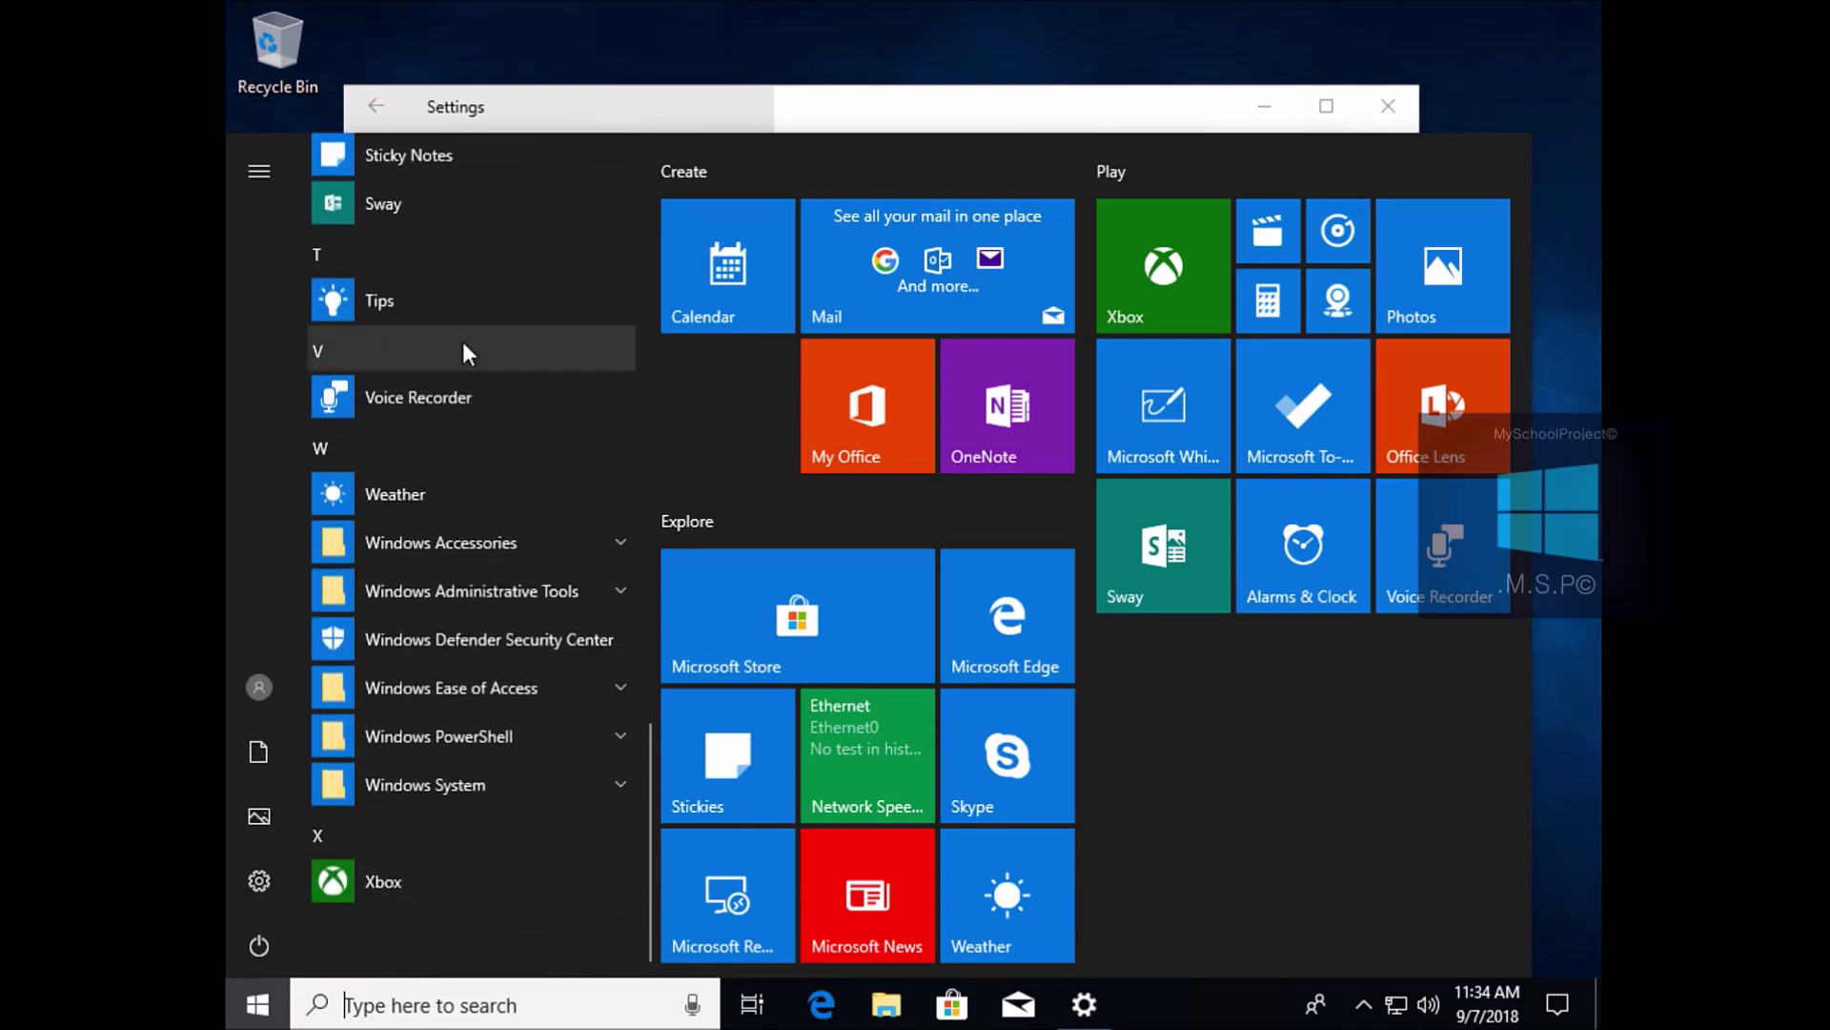
click(496, 793)
click(500, 790)
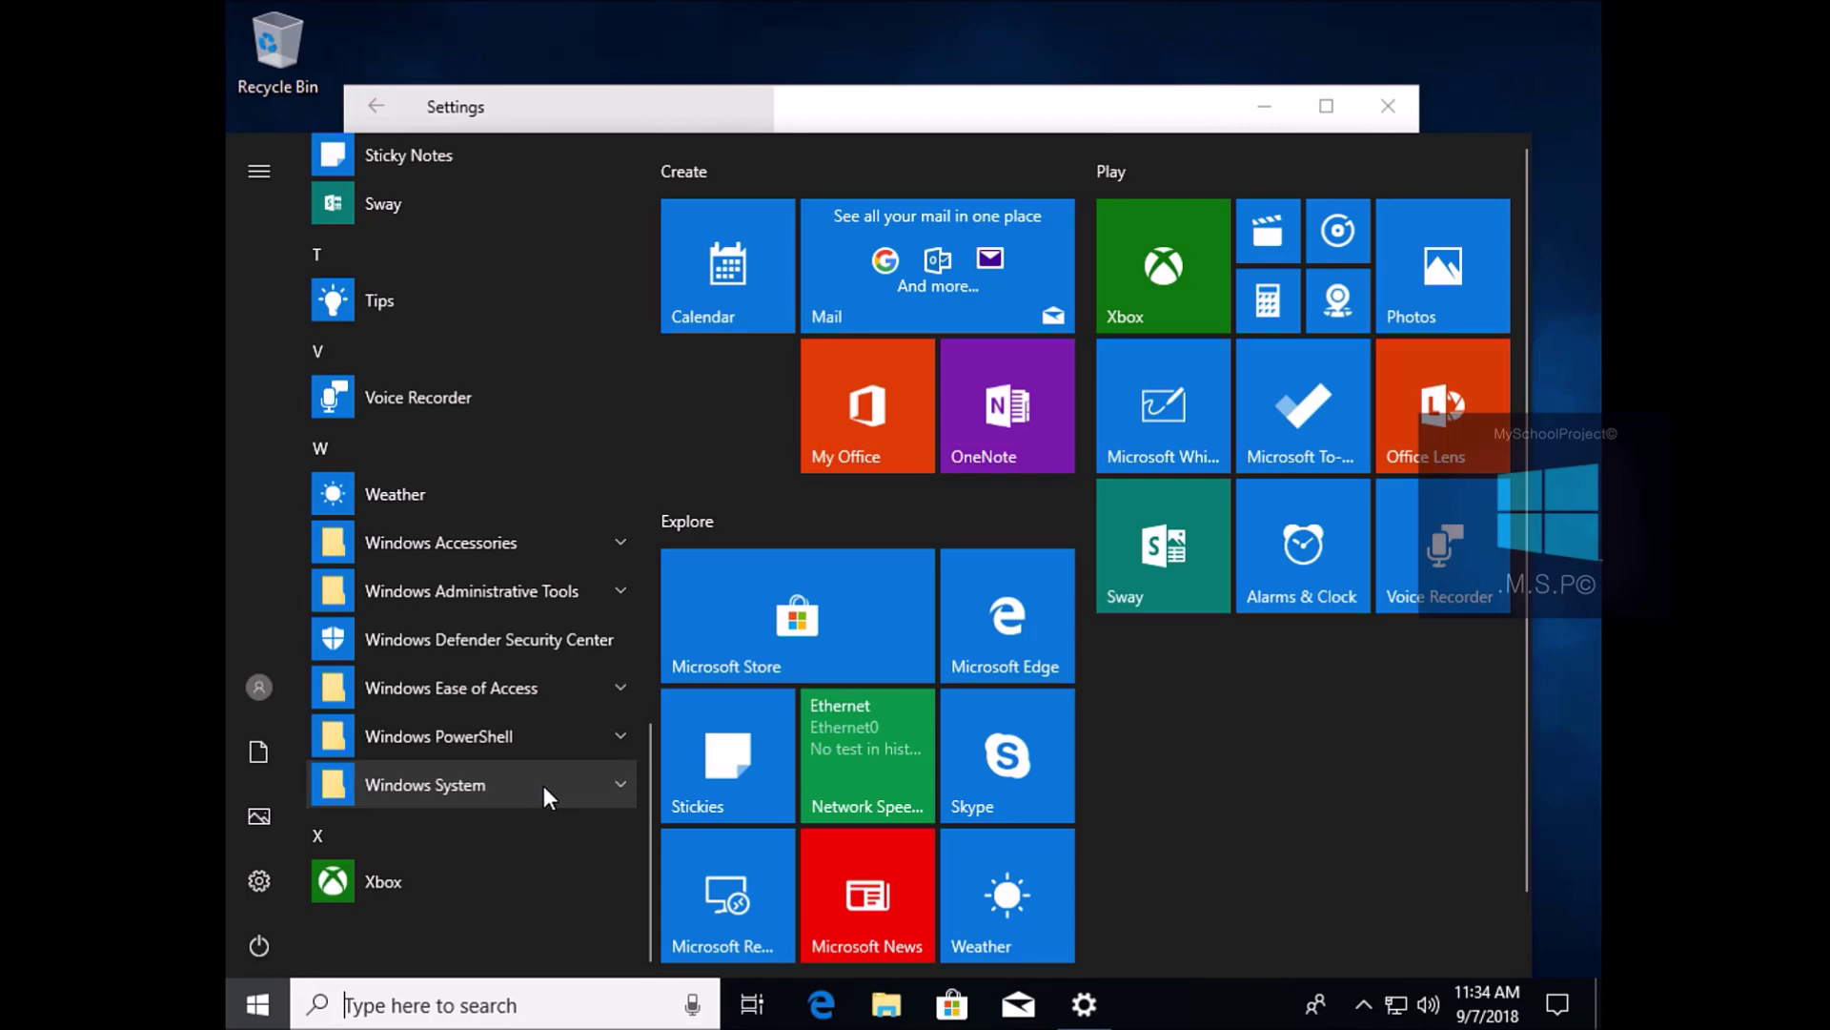
scroll(543, 785, up, 2)
scroll(545, 785, up, 10)
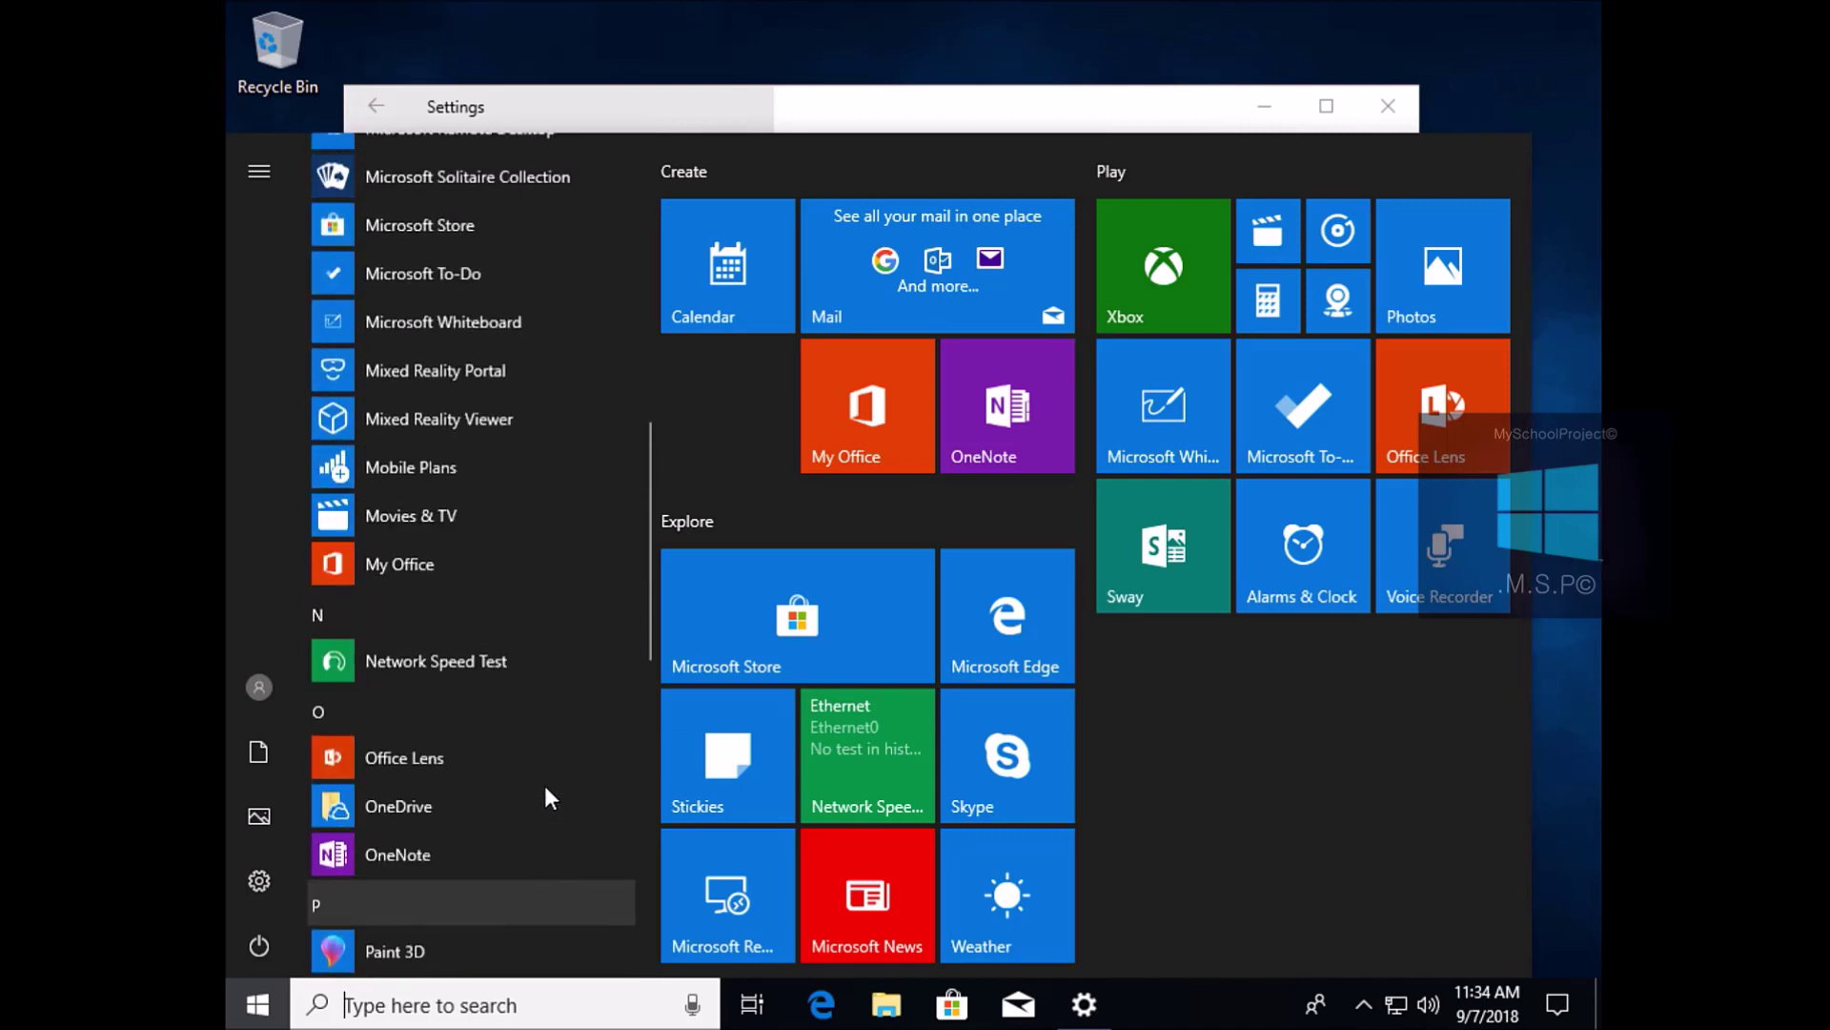
scroll(545, 786, up, 6)
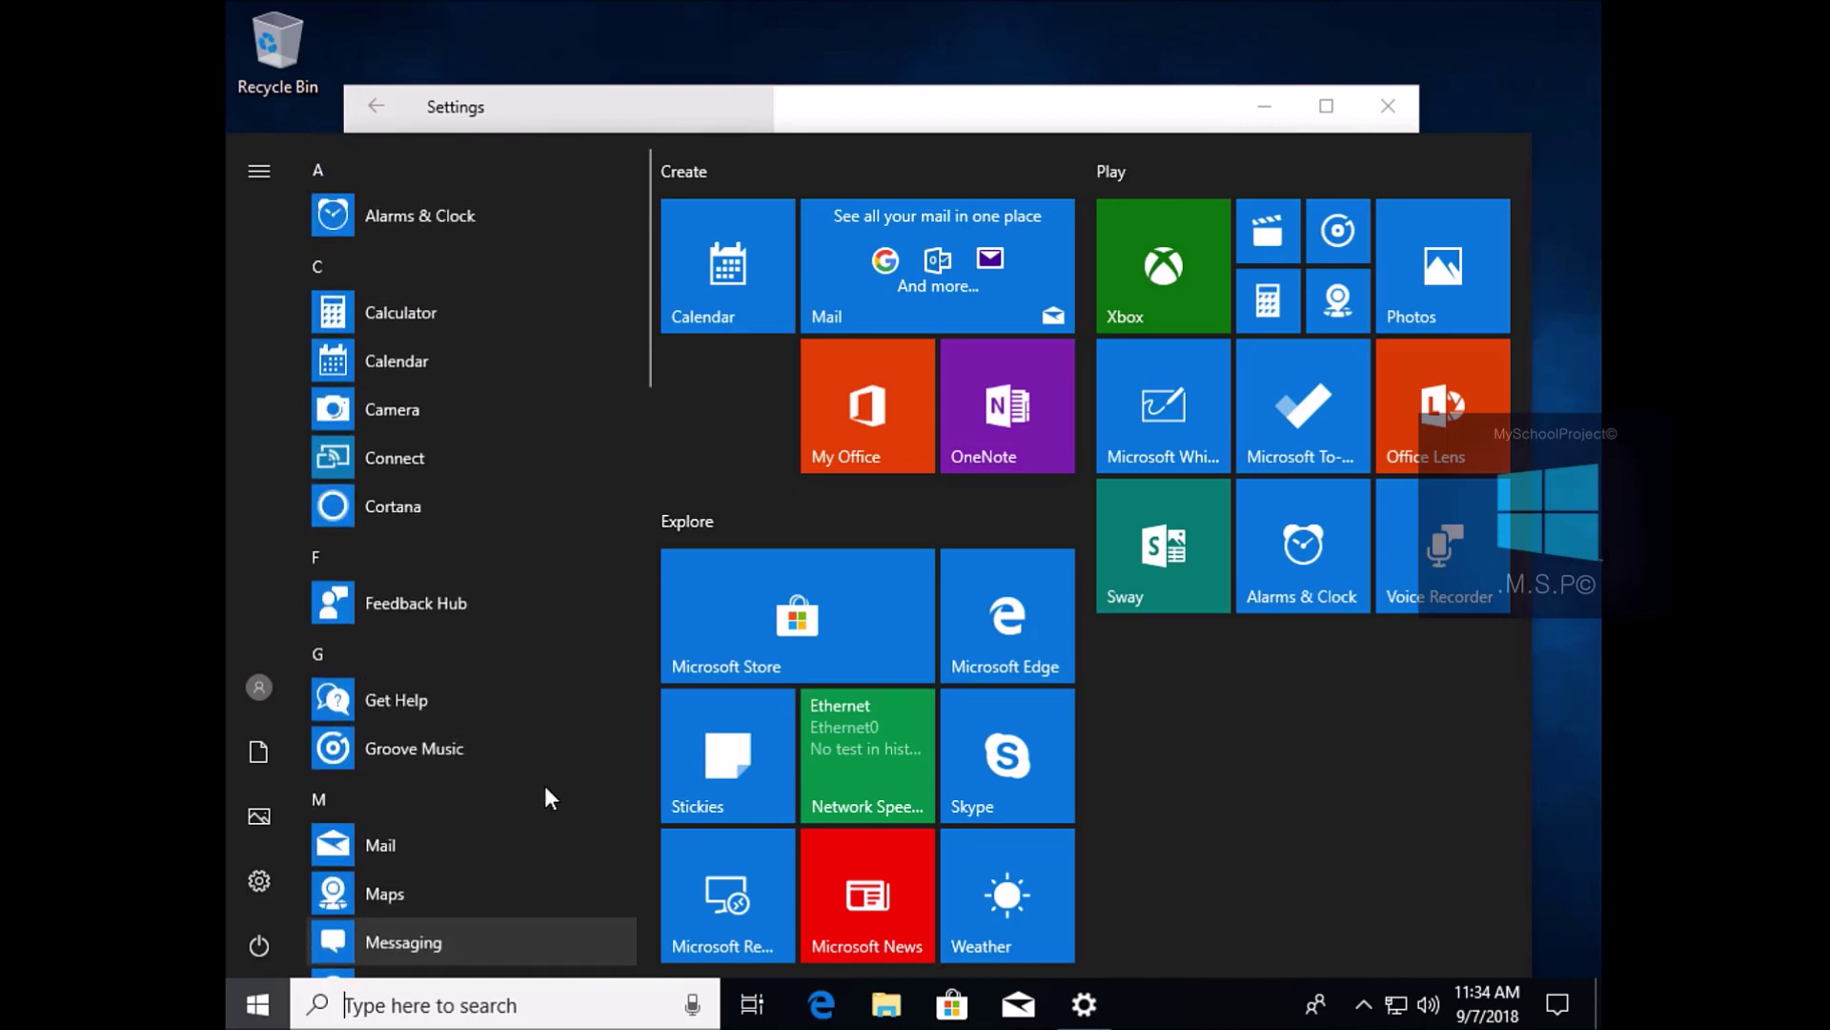
click(256, 1003)
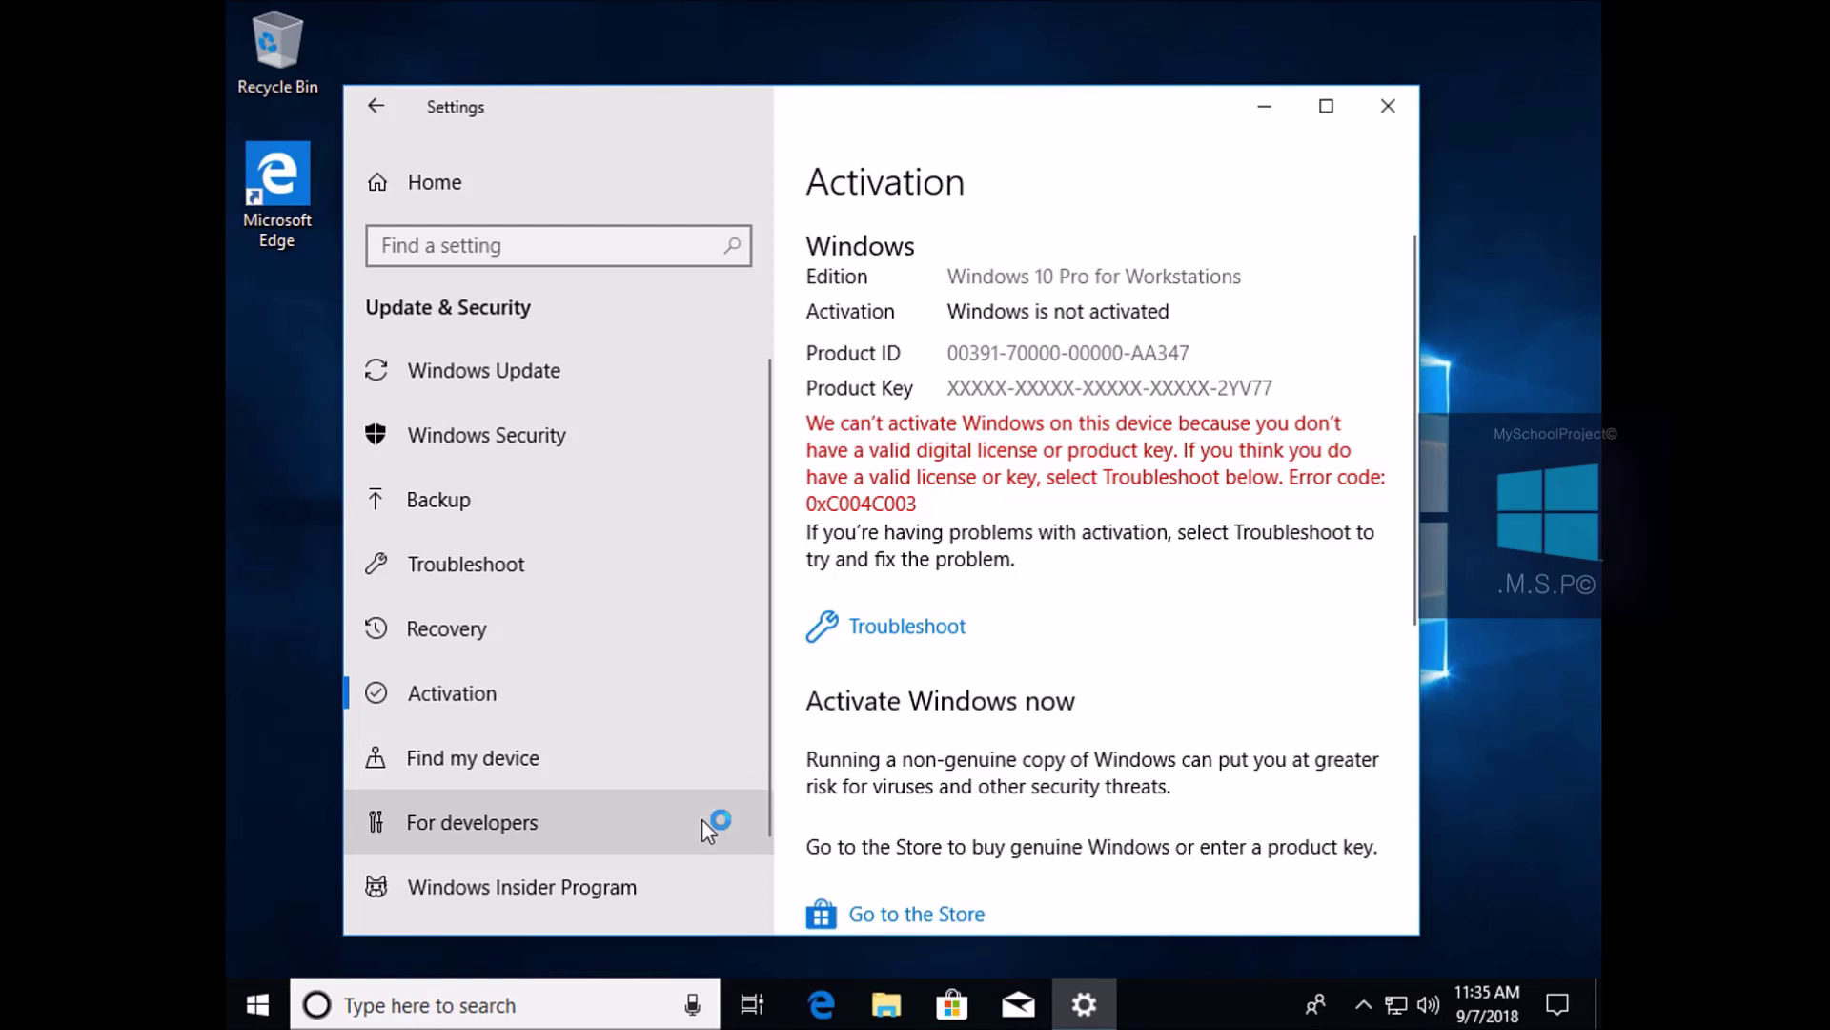
Launch Registry Editor by searching 'regedit' from the taskbar
click(525, 992)
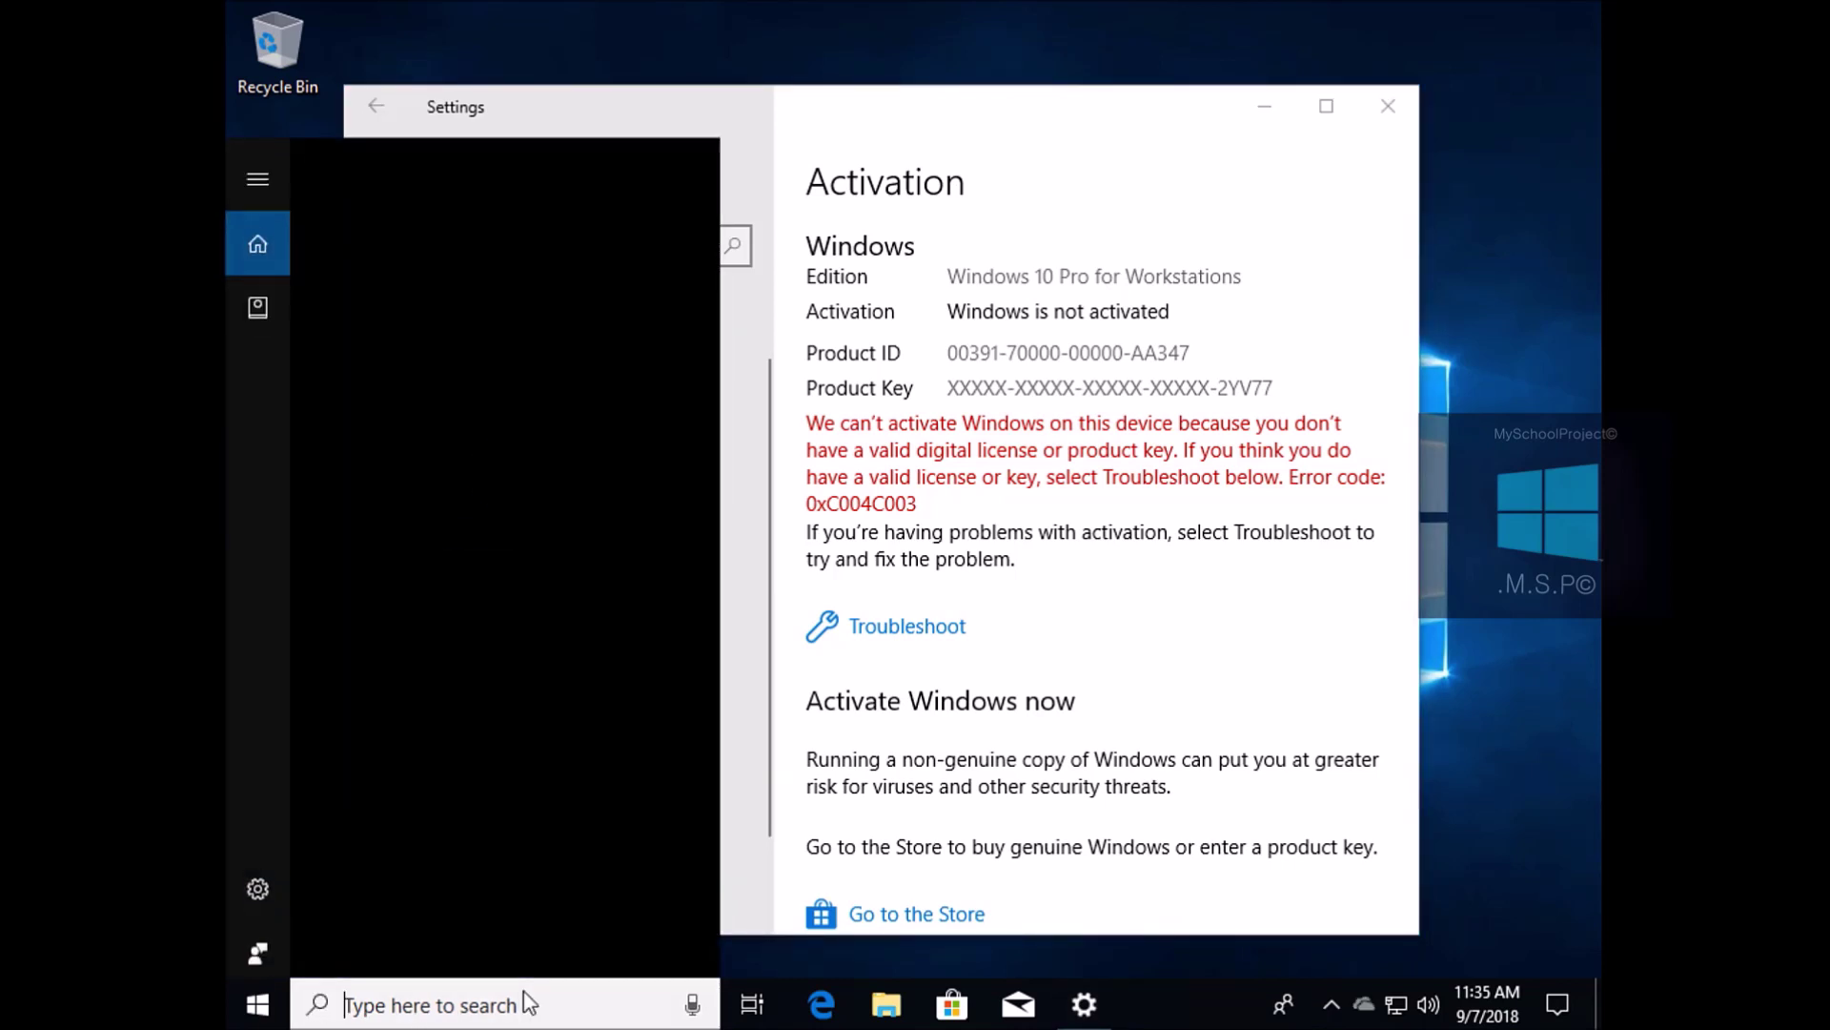
text(regedit)
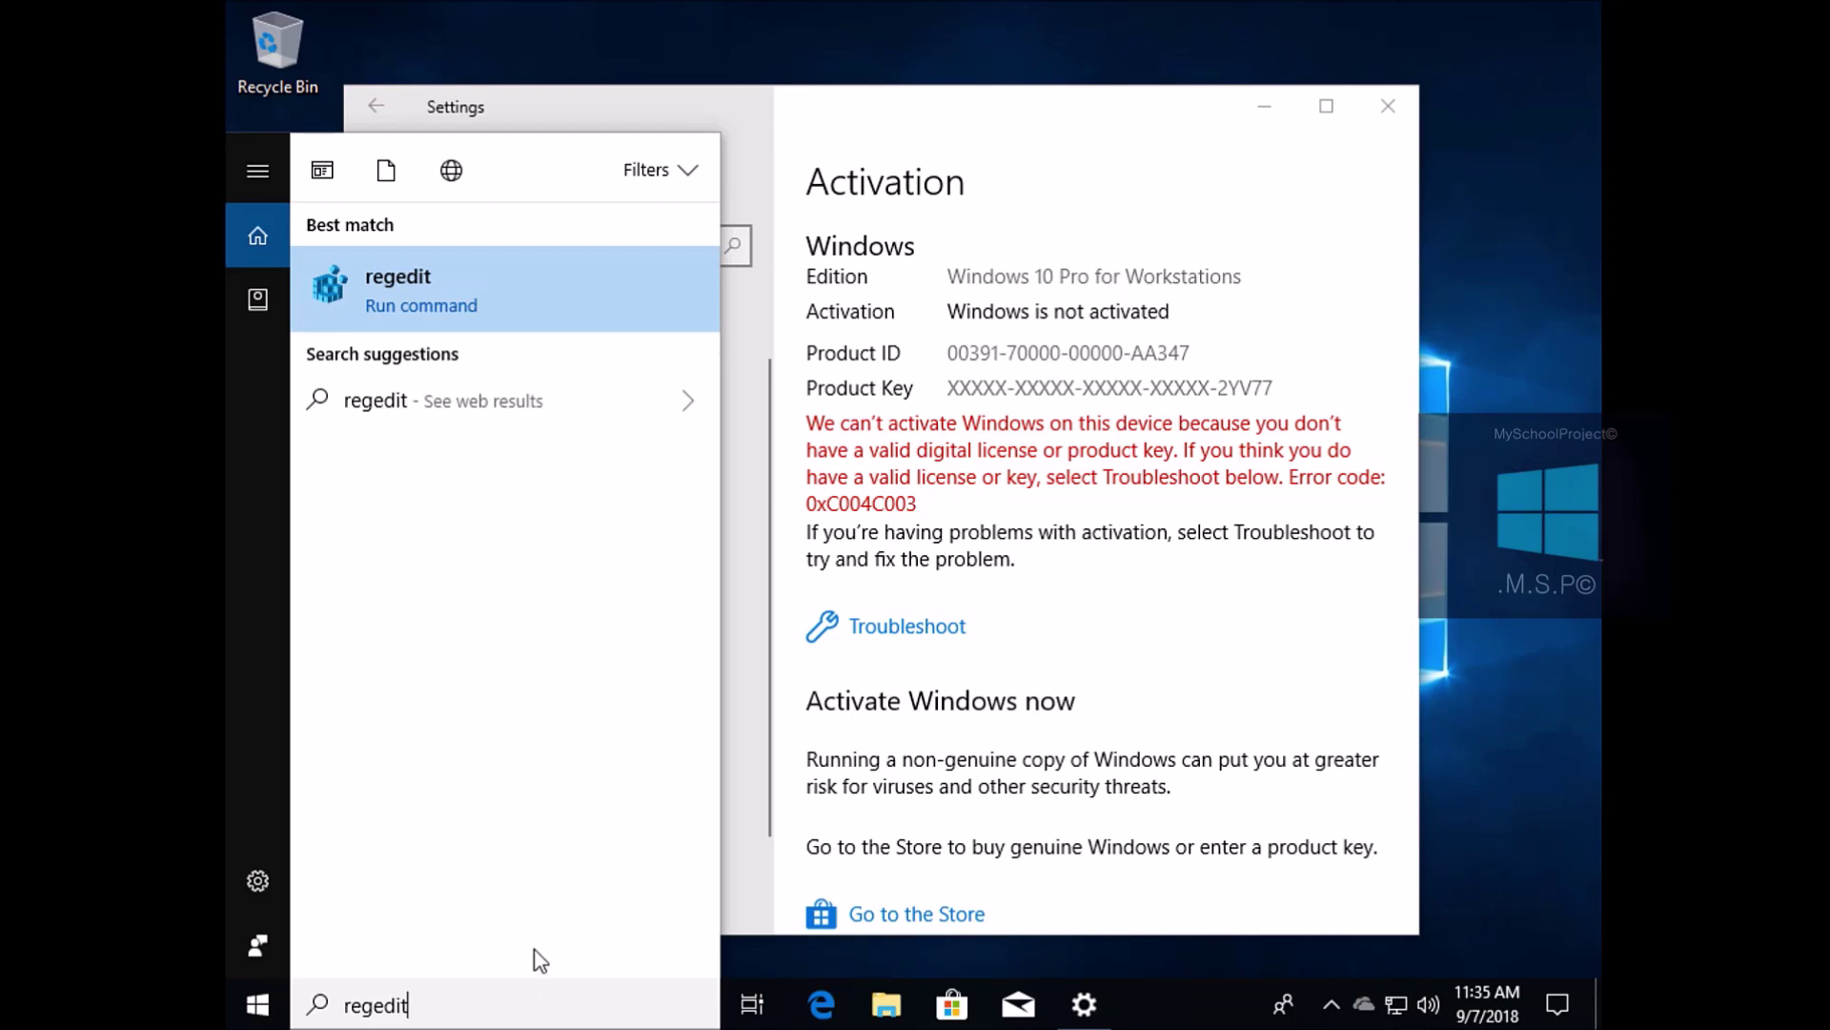
key(Return)
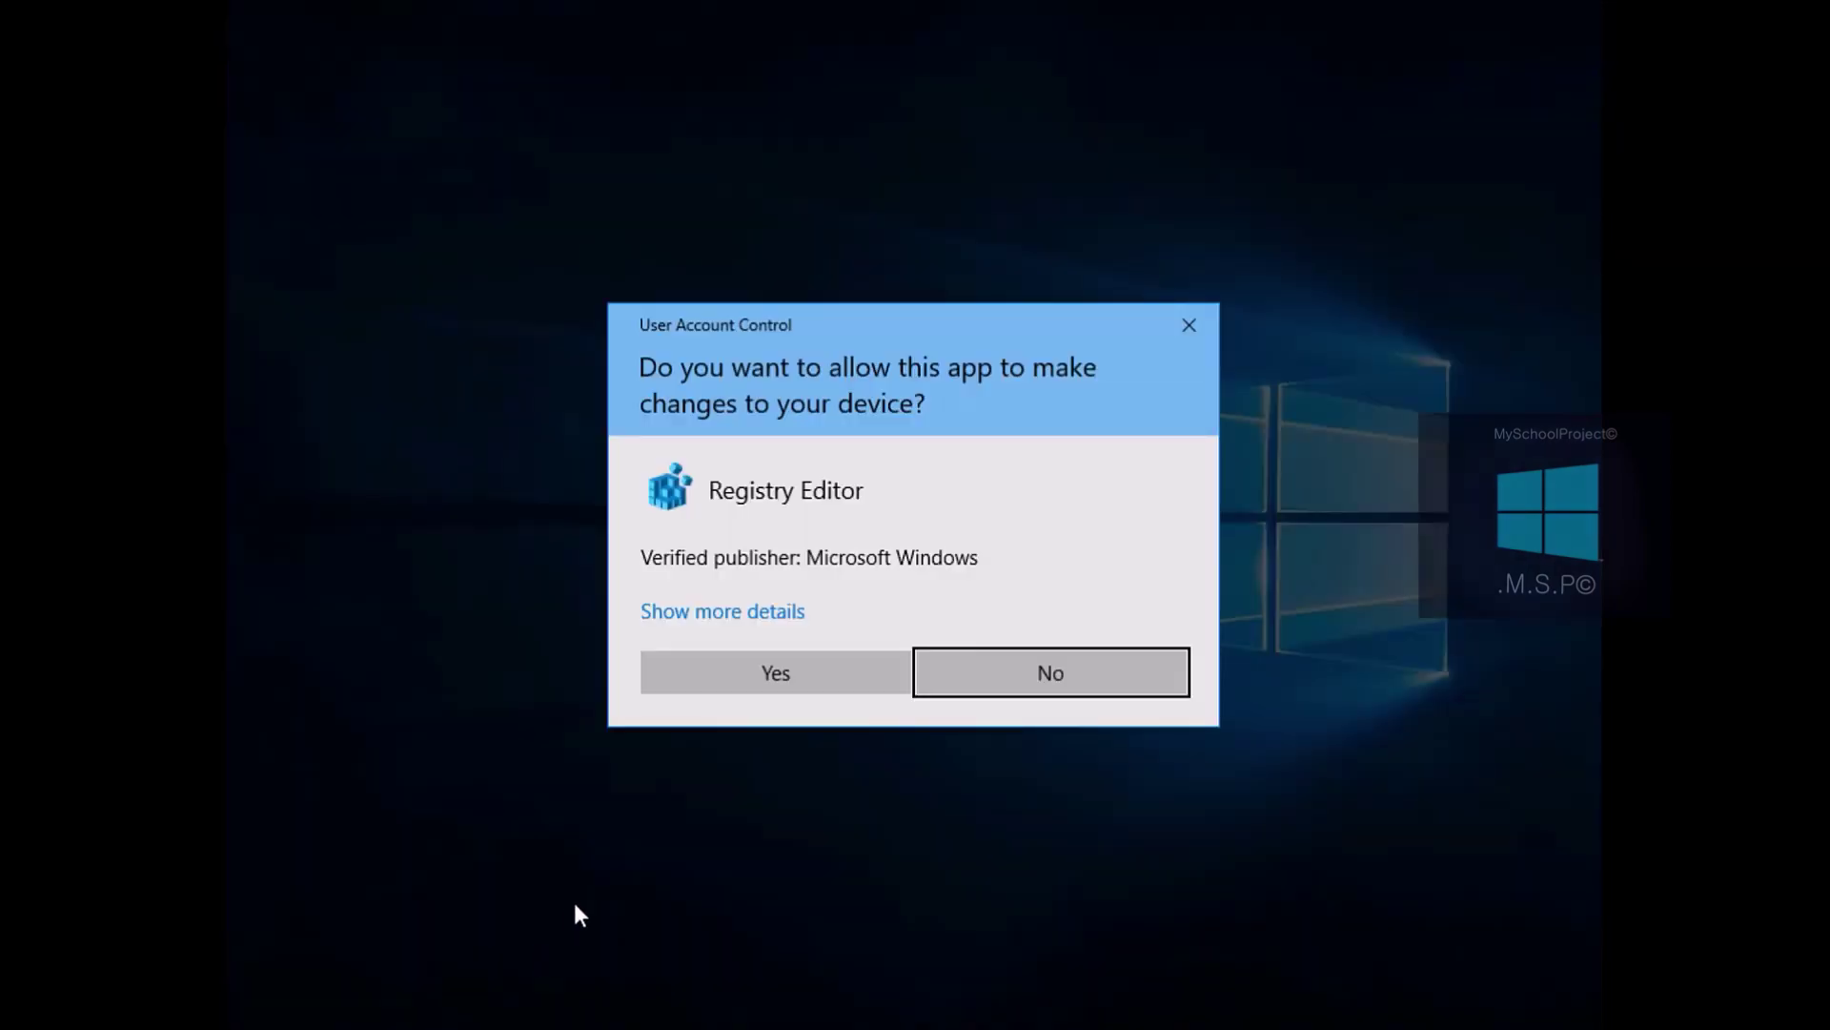
Allow Registry Editor, then expand HKEY_LOCAL_MACHINE\SOFTWARE\Microsoft
click(774, 683)
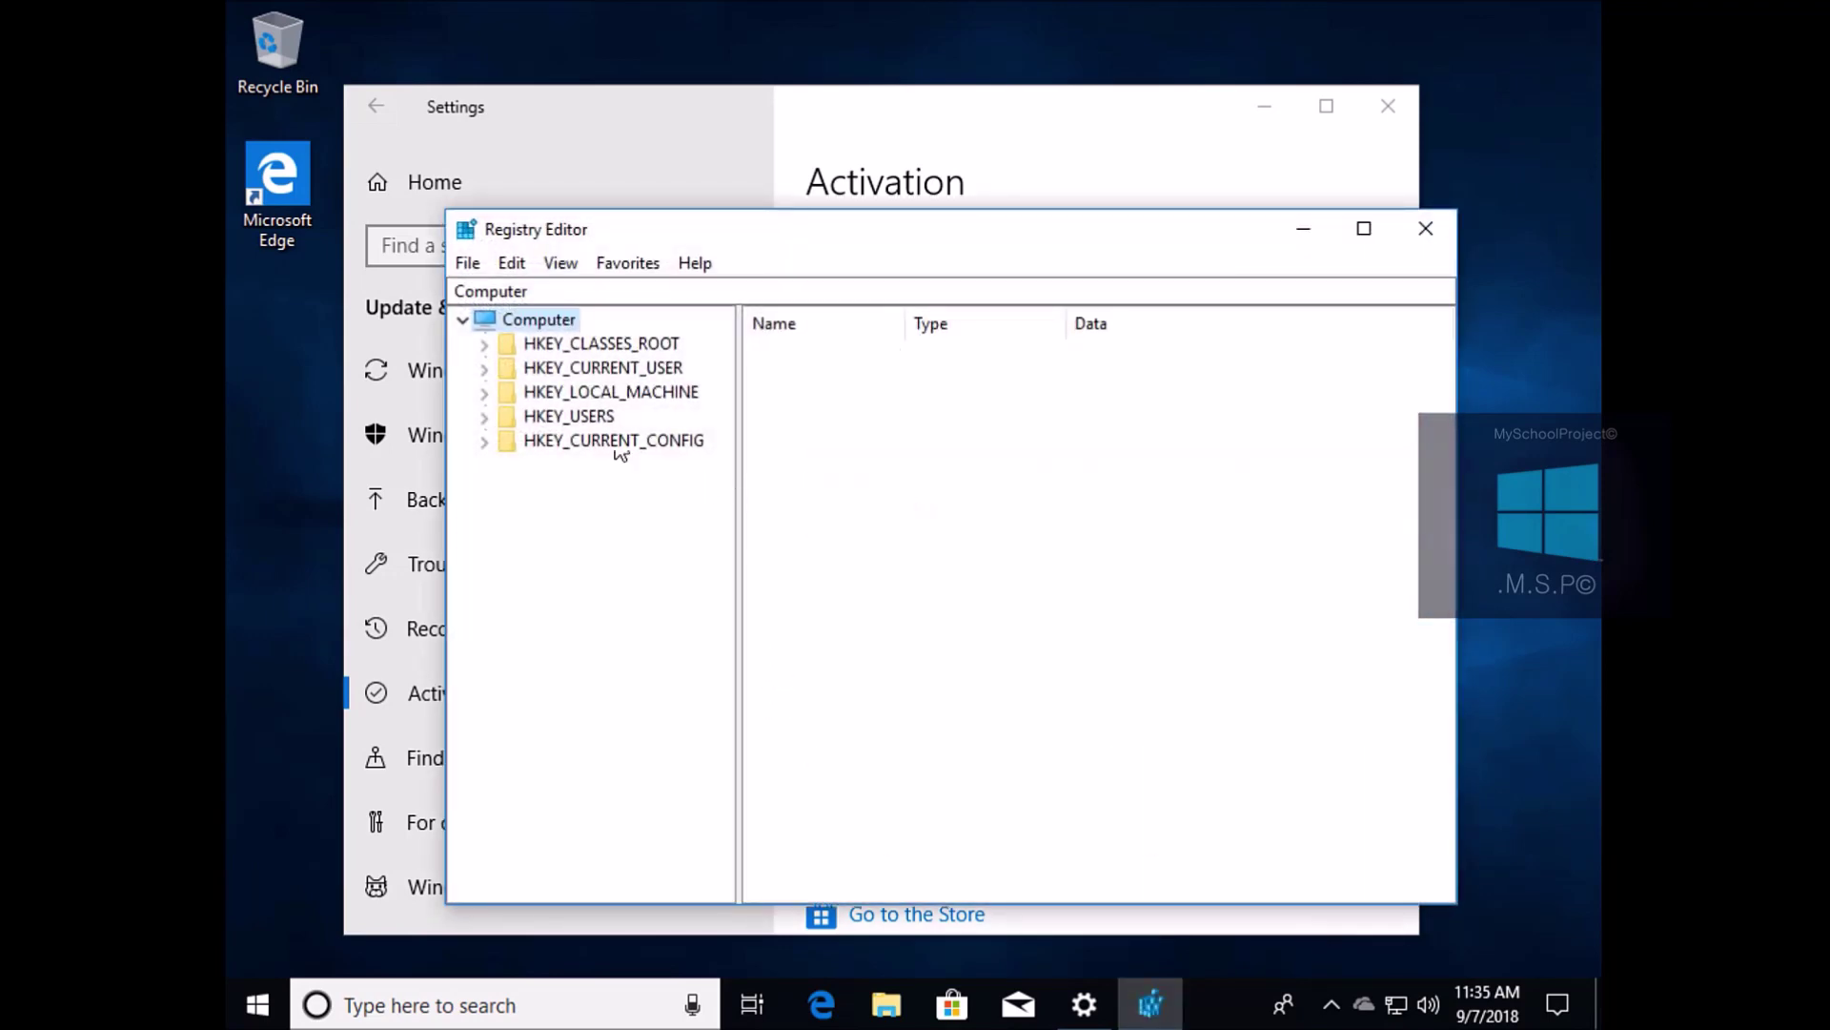
click(490, 392)
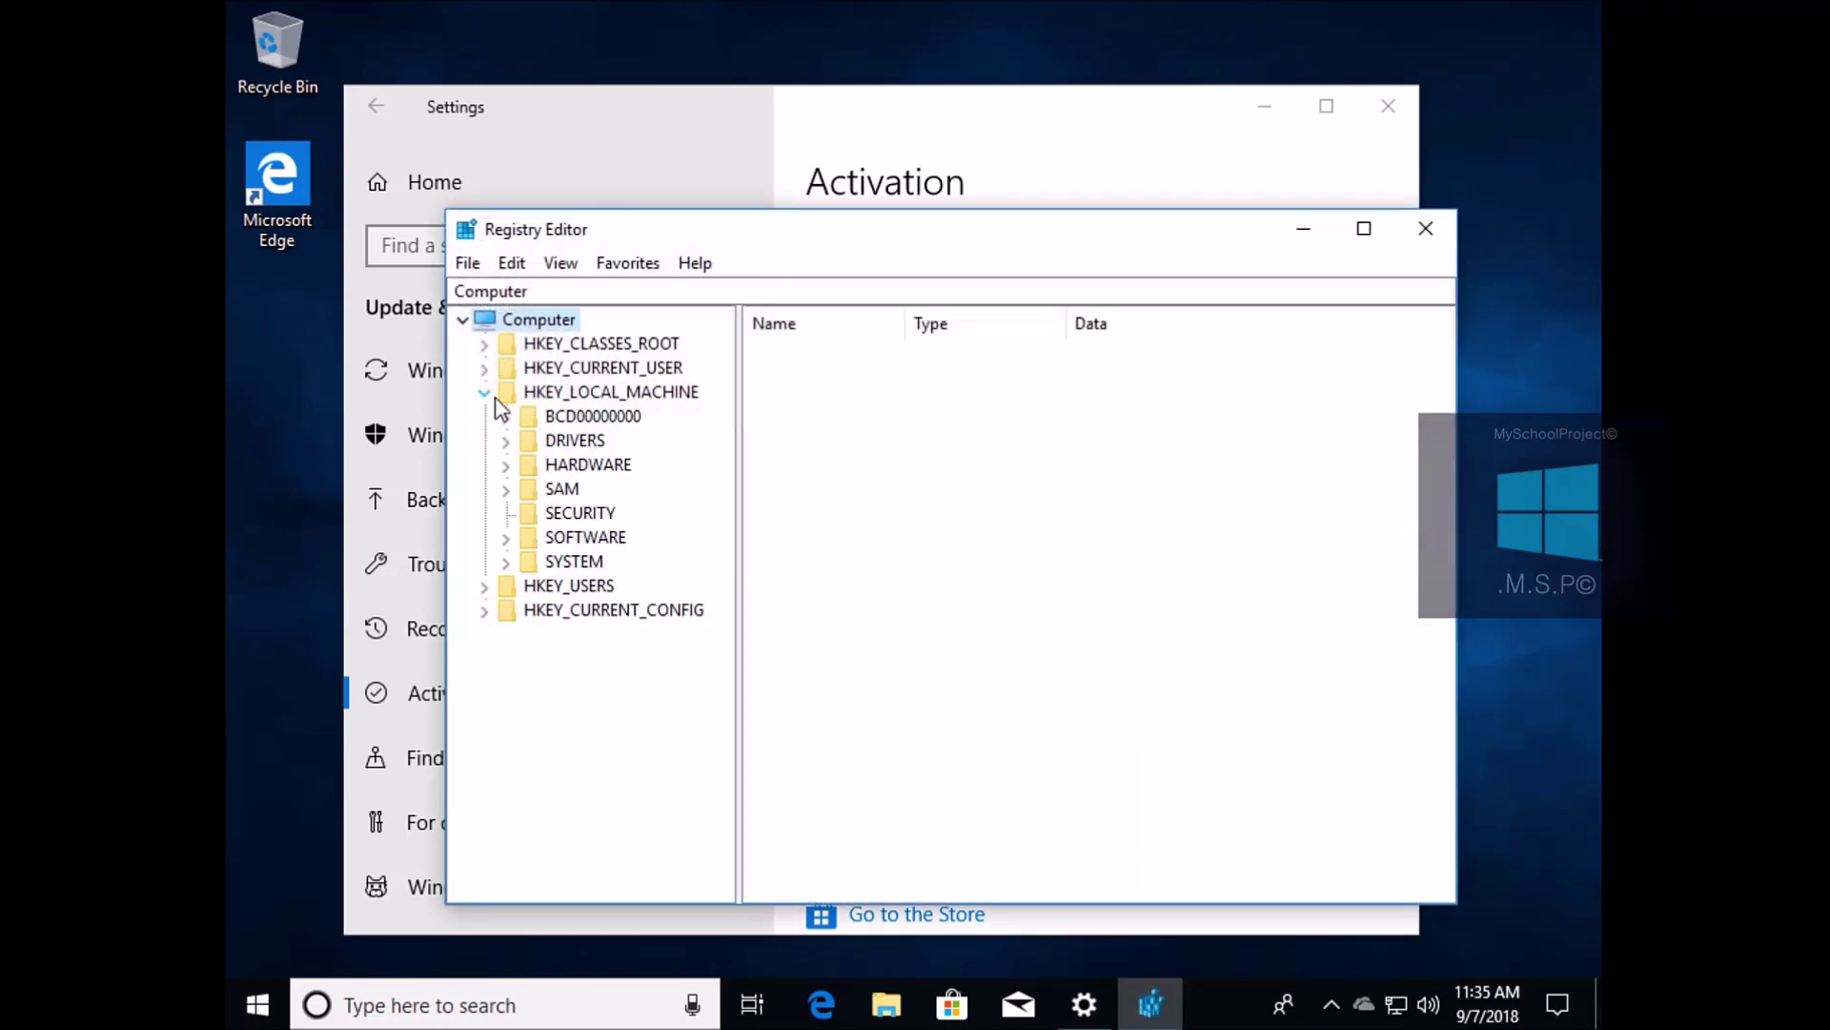
click(506, 538)
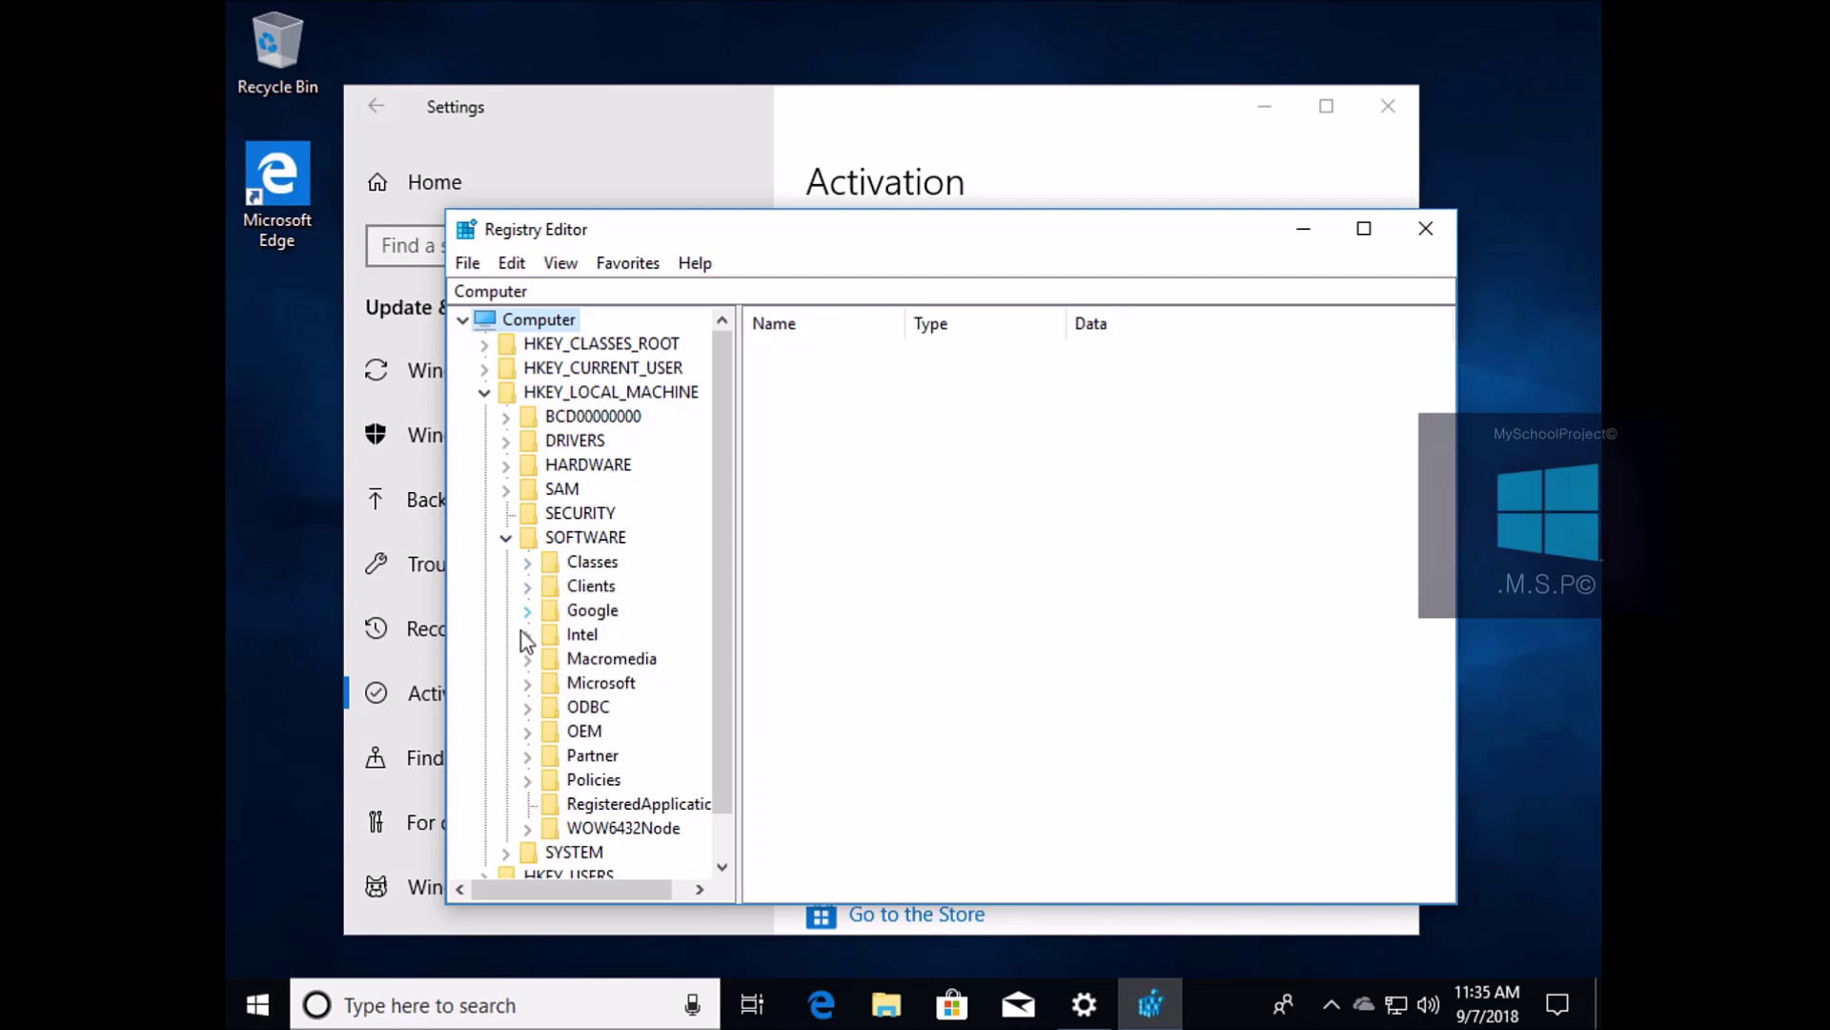
click(528, 684)
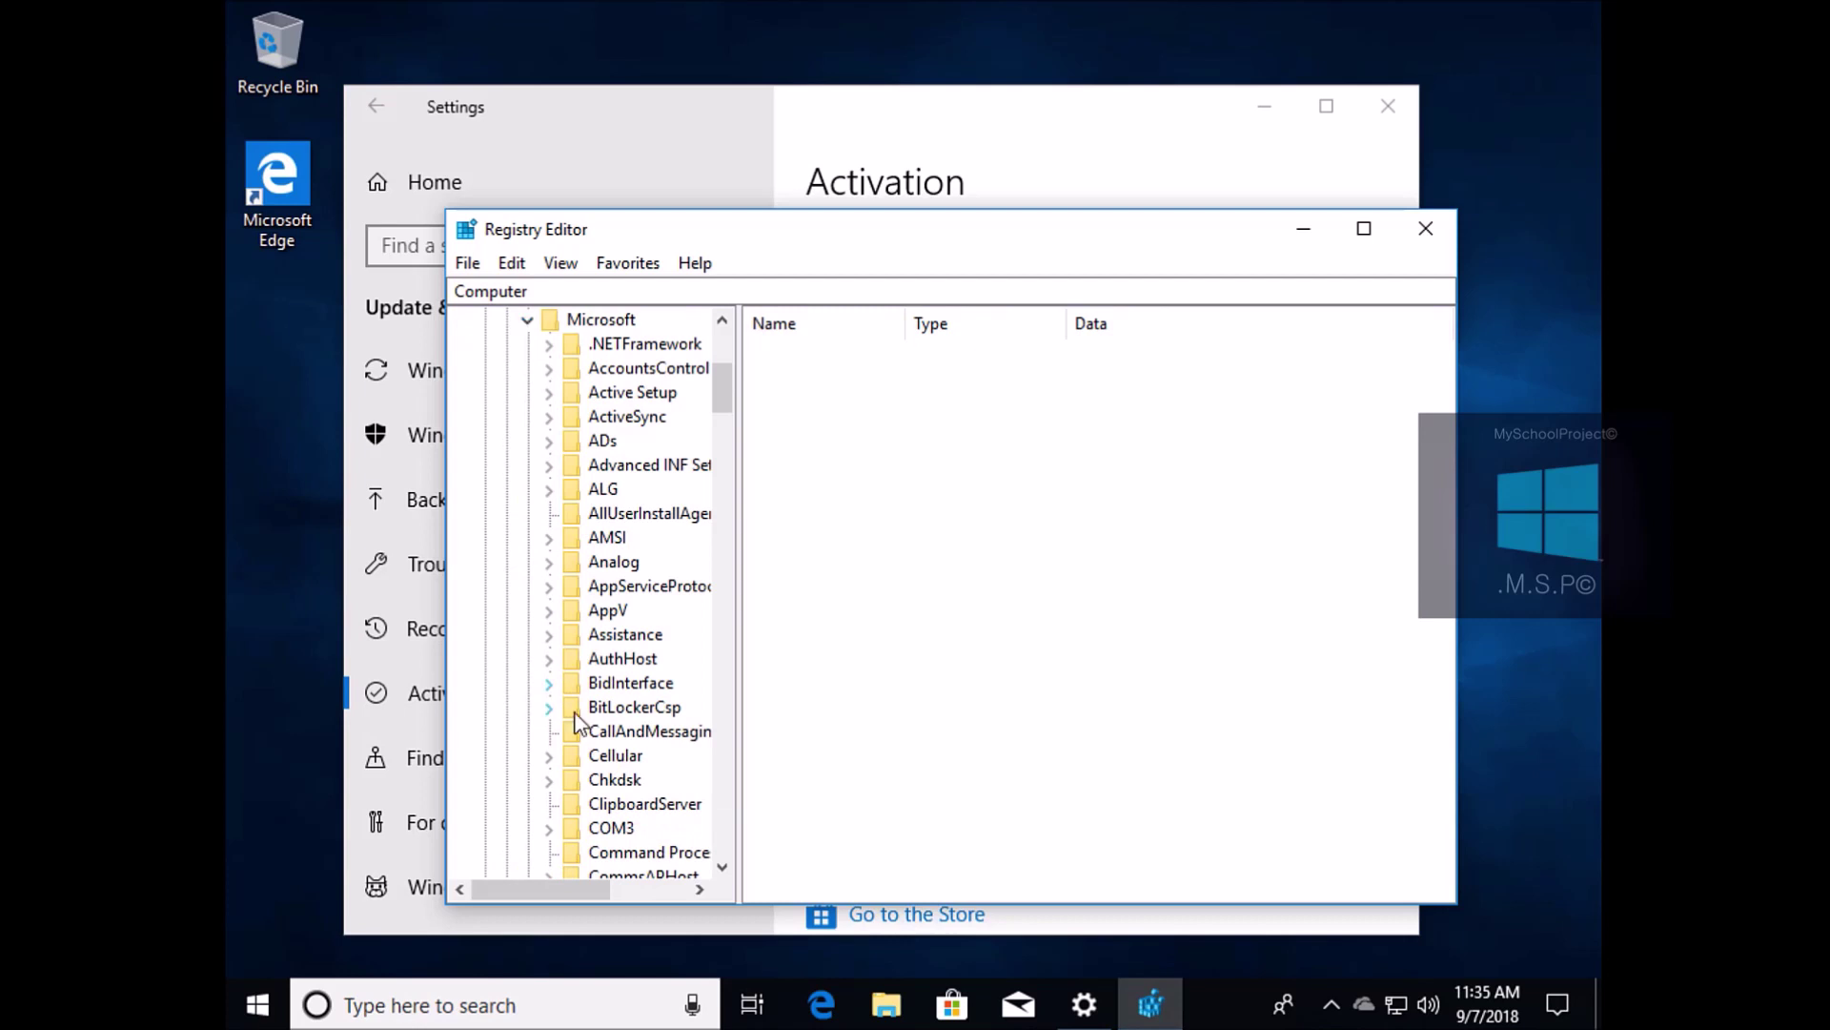
scroll(592, 747, down, 11)
scroll(600, 745, down, 20)
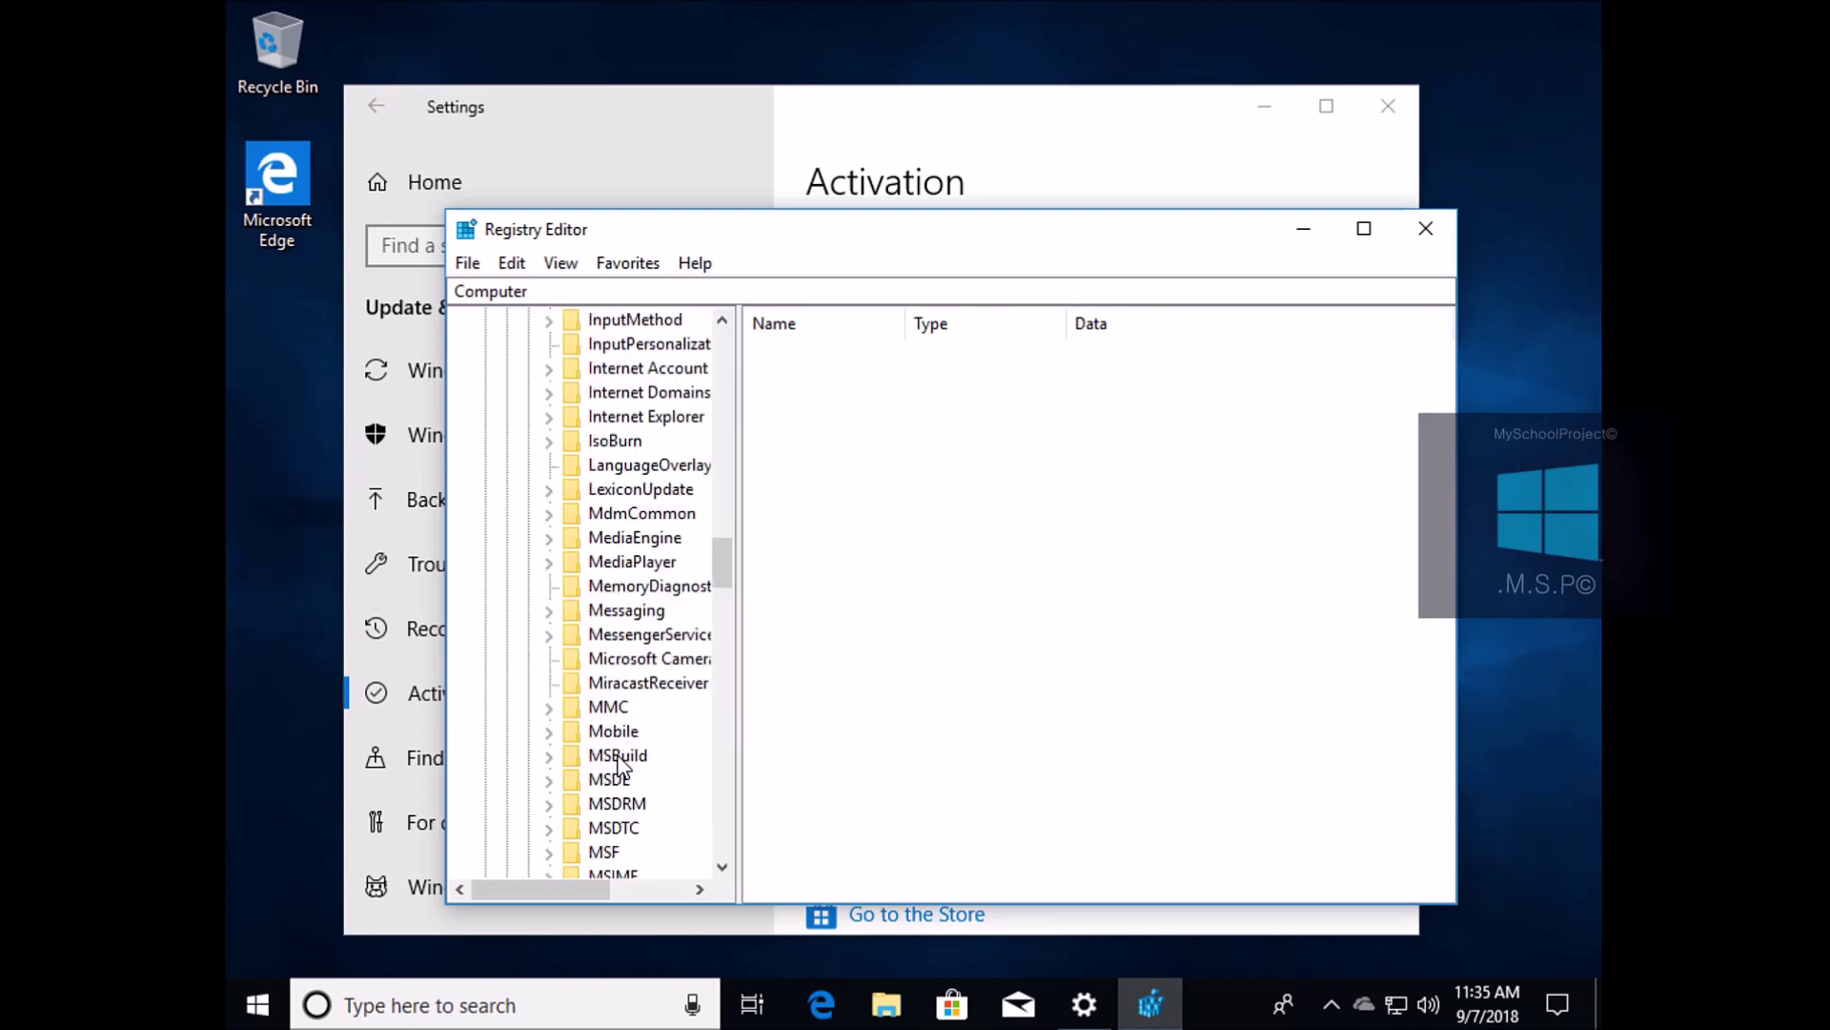
scroll(629, 765, down, 2)
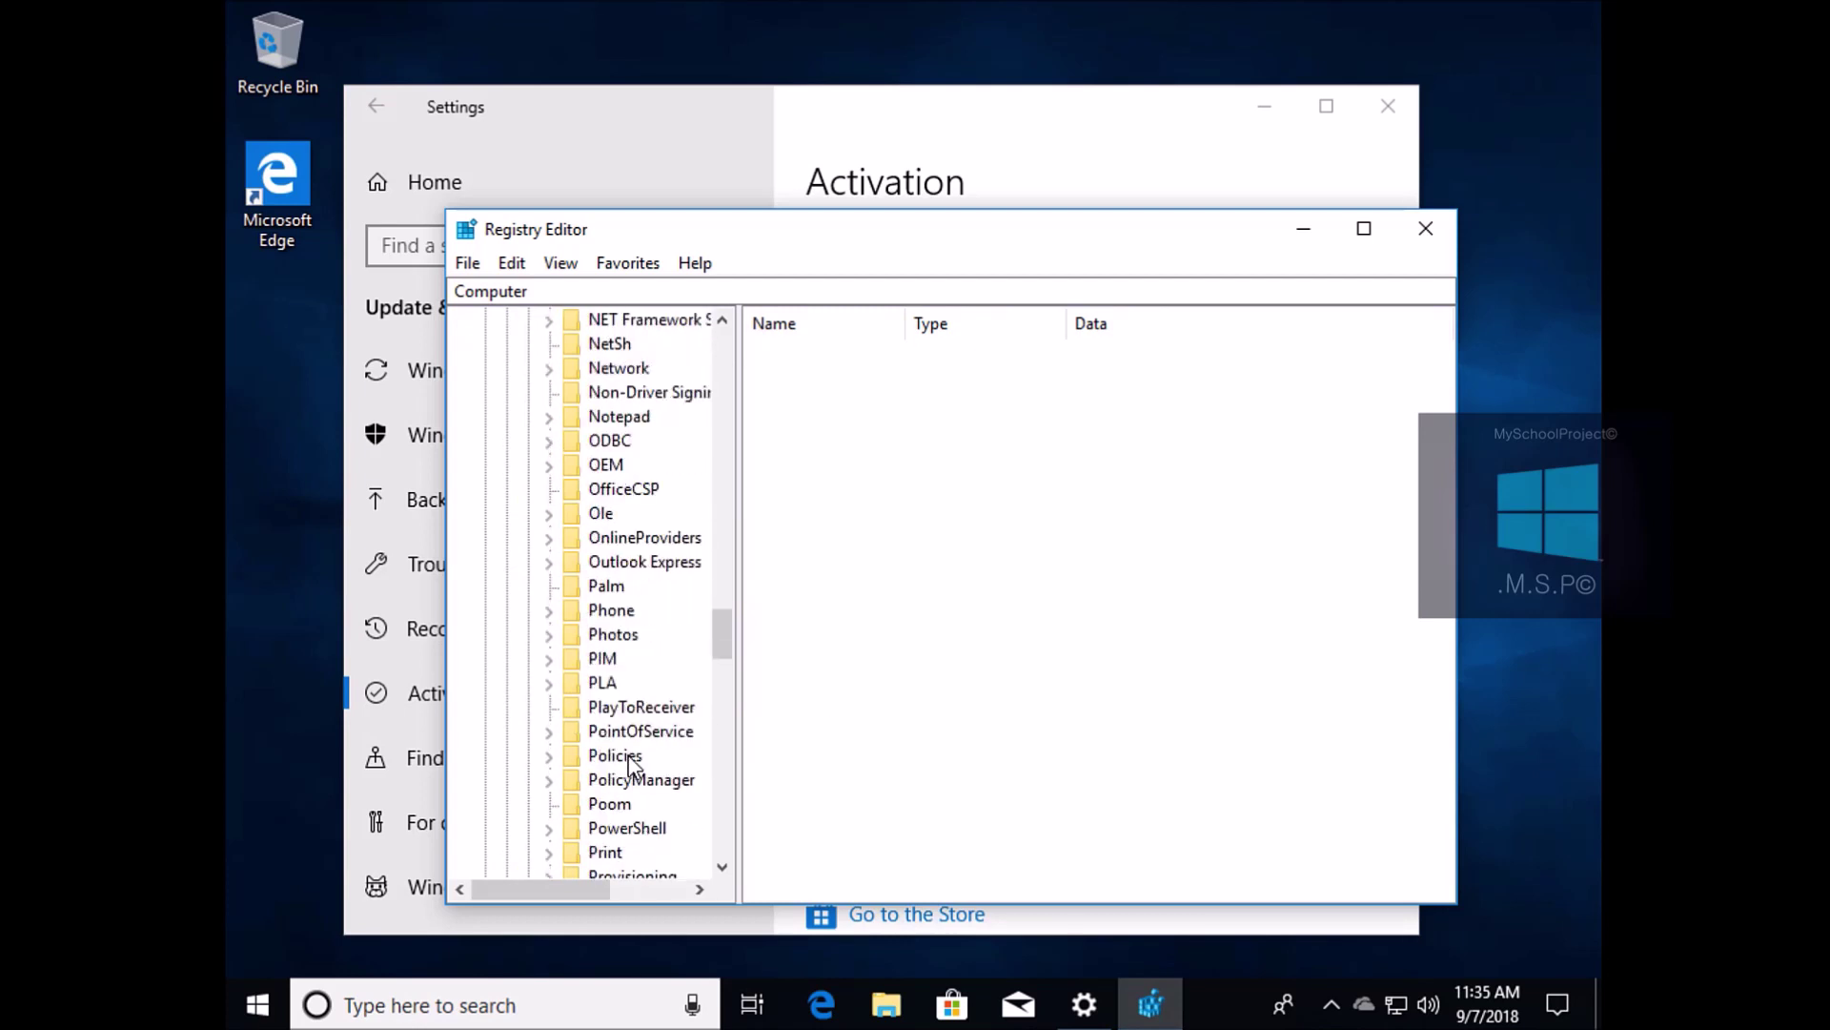
scroll(629, 762, down, 20)
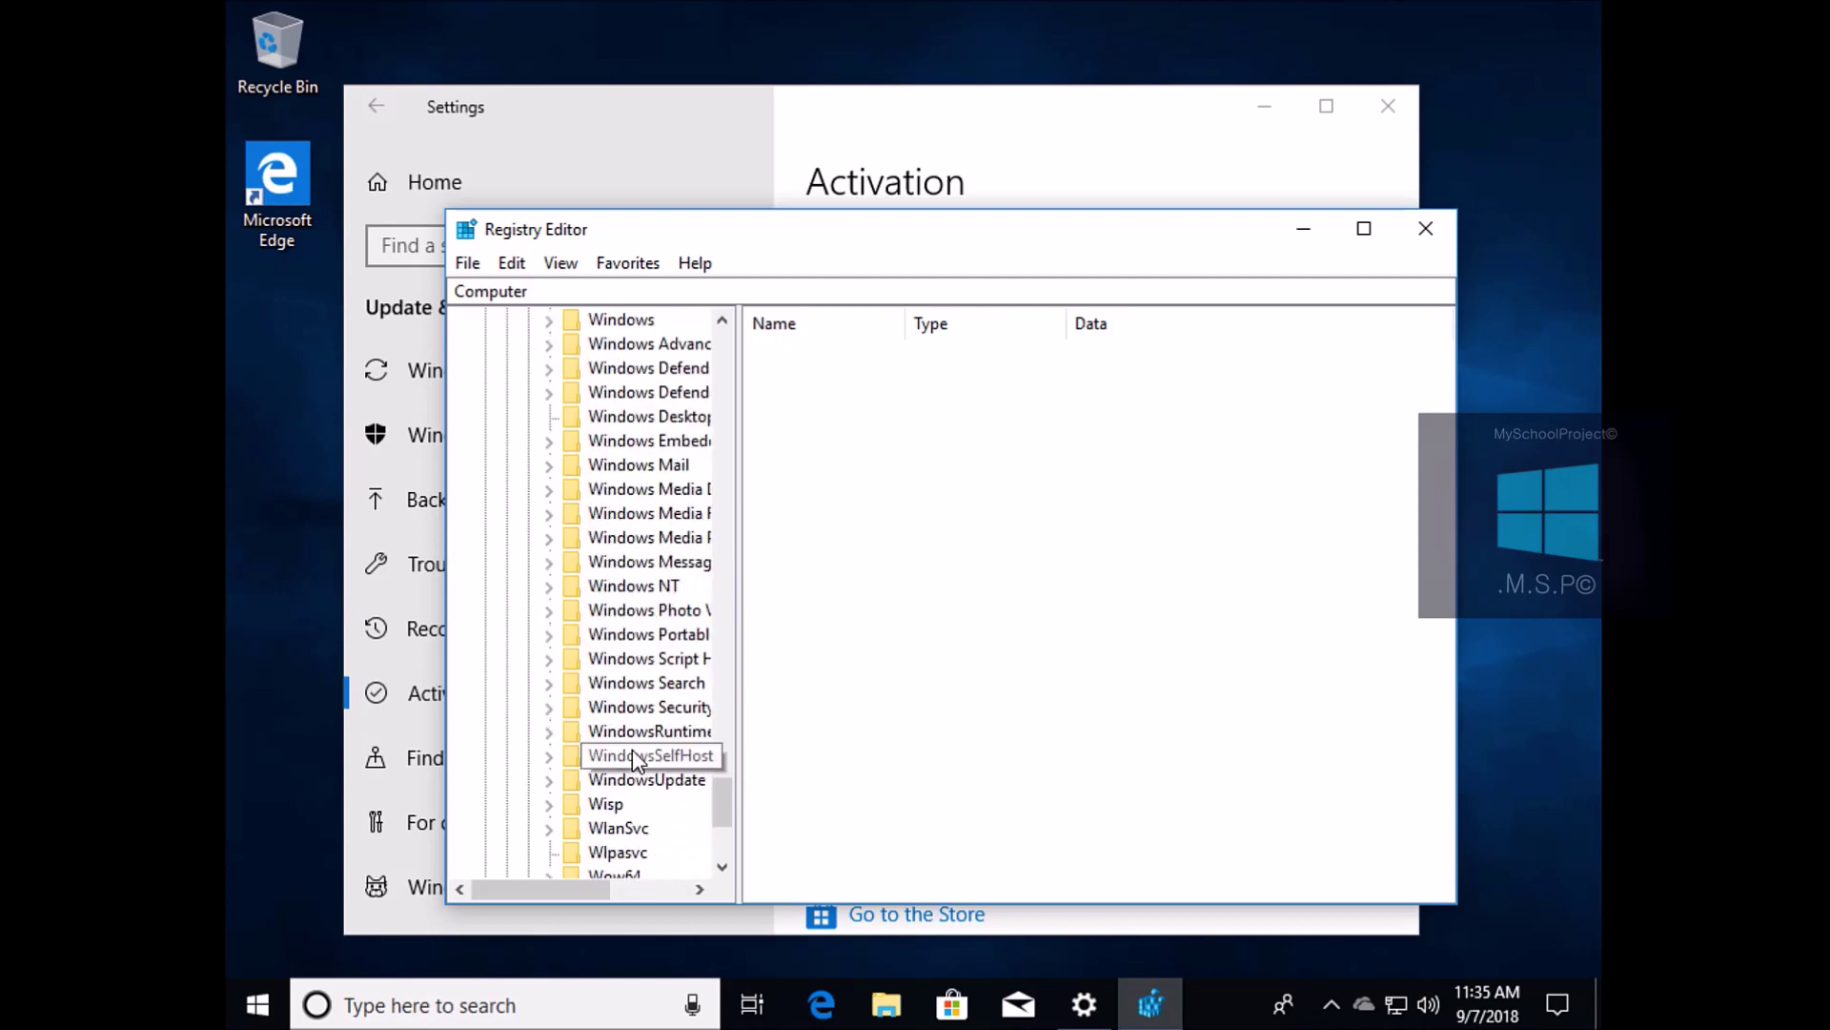
scroll(634, 753, up, 3)
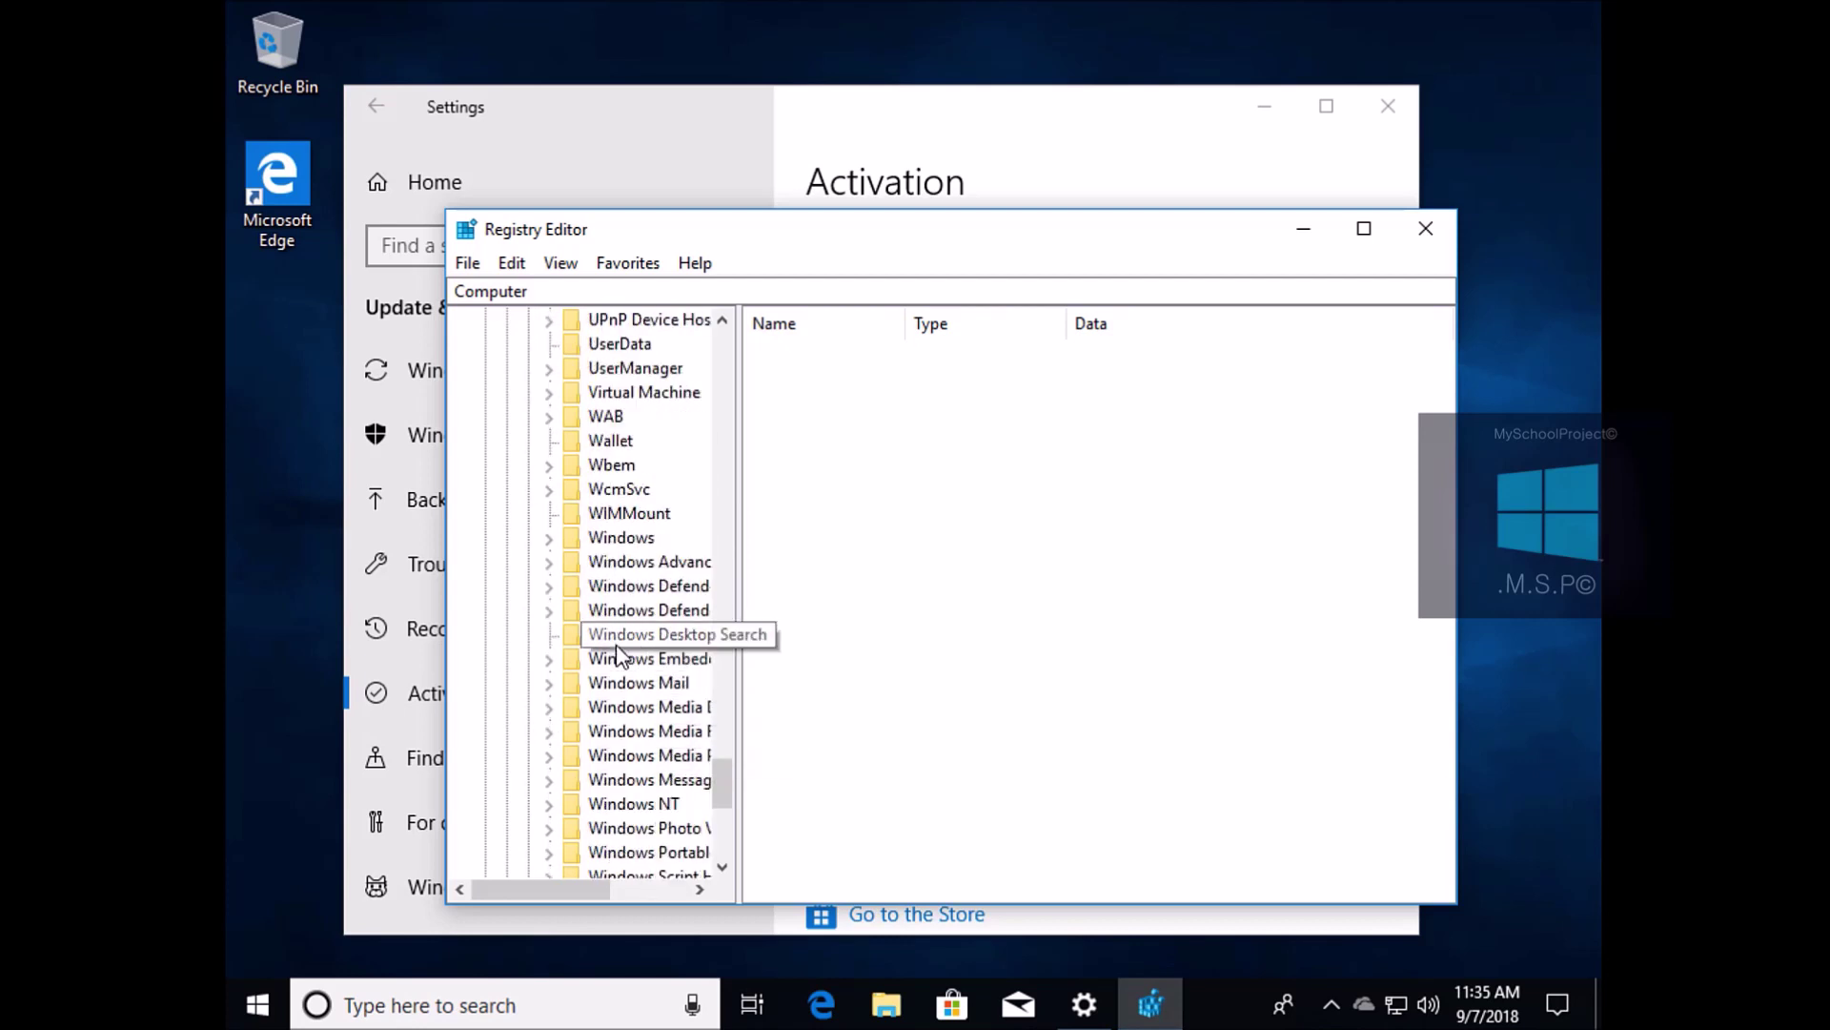
scroll(620, 598, down, 5)
scroll(629, 614, up, 2)
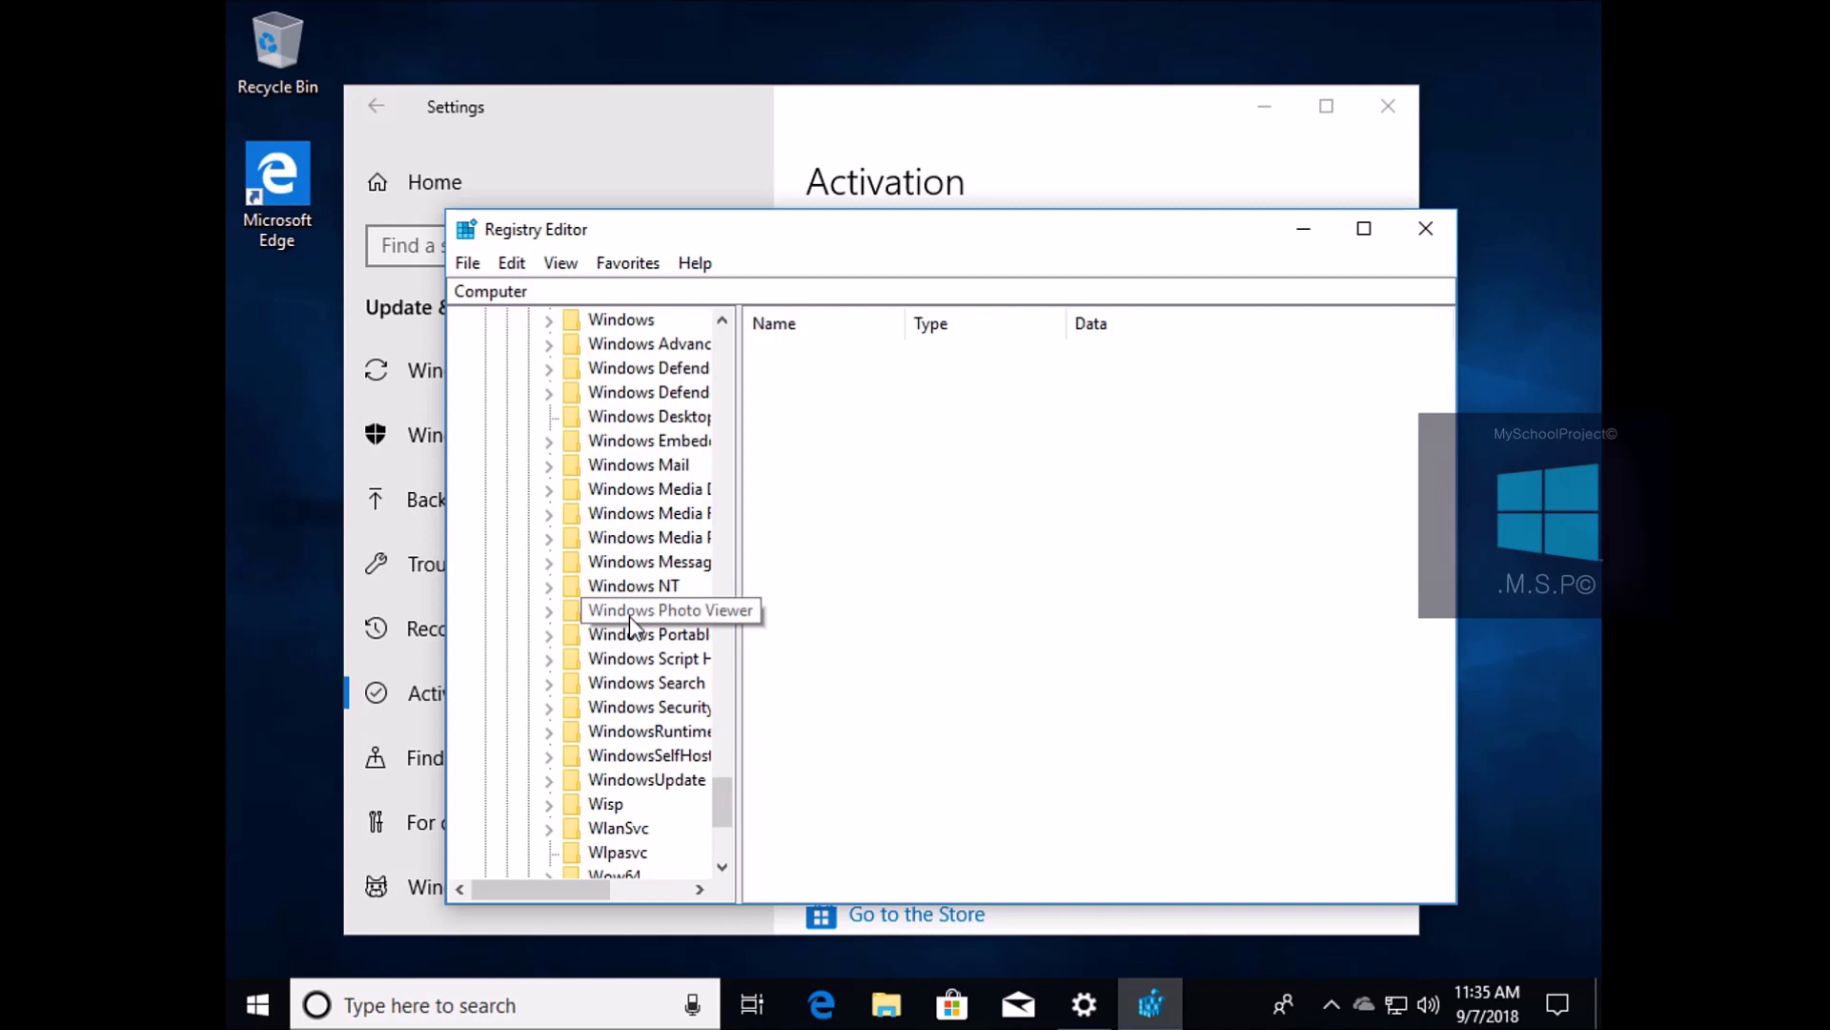
Open Windows NT\CurrentVersion to list values like EditionID ProfessionalWorkstation and CurrentBuild 17134
click(629, 586)
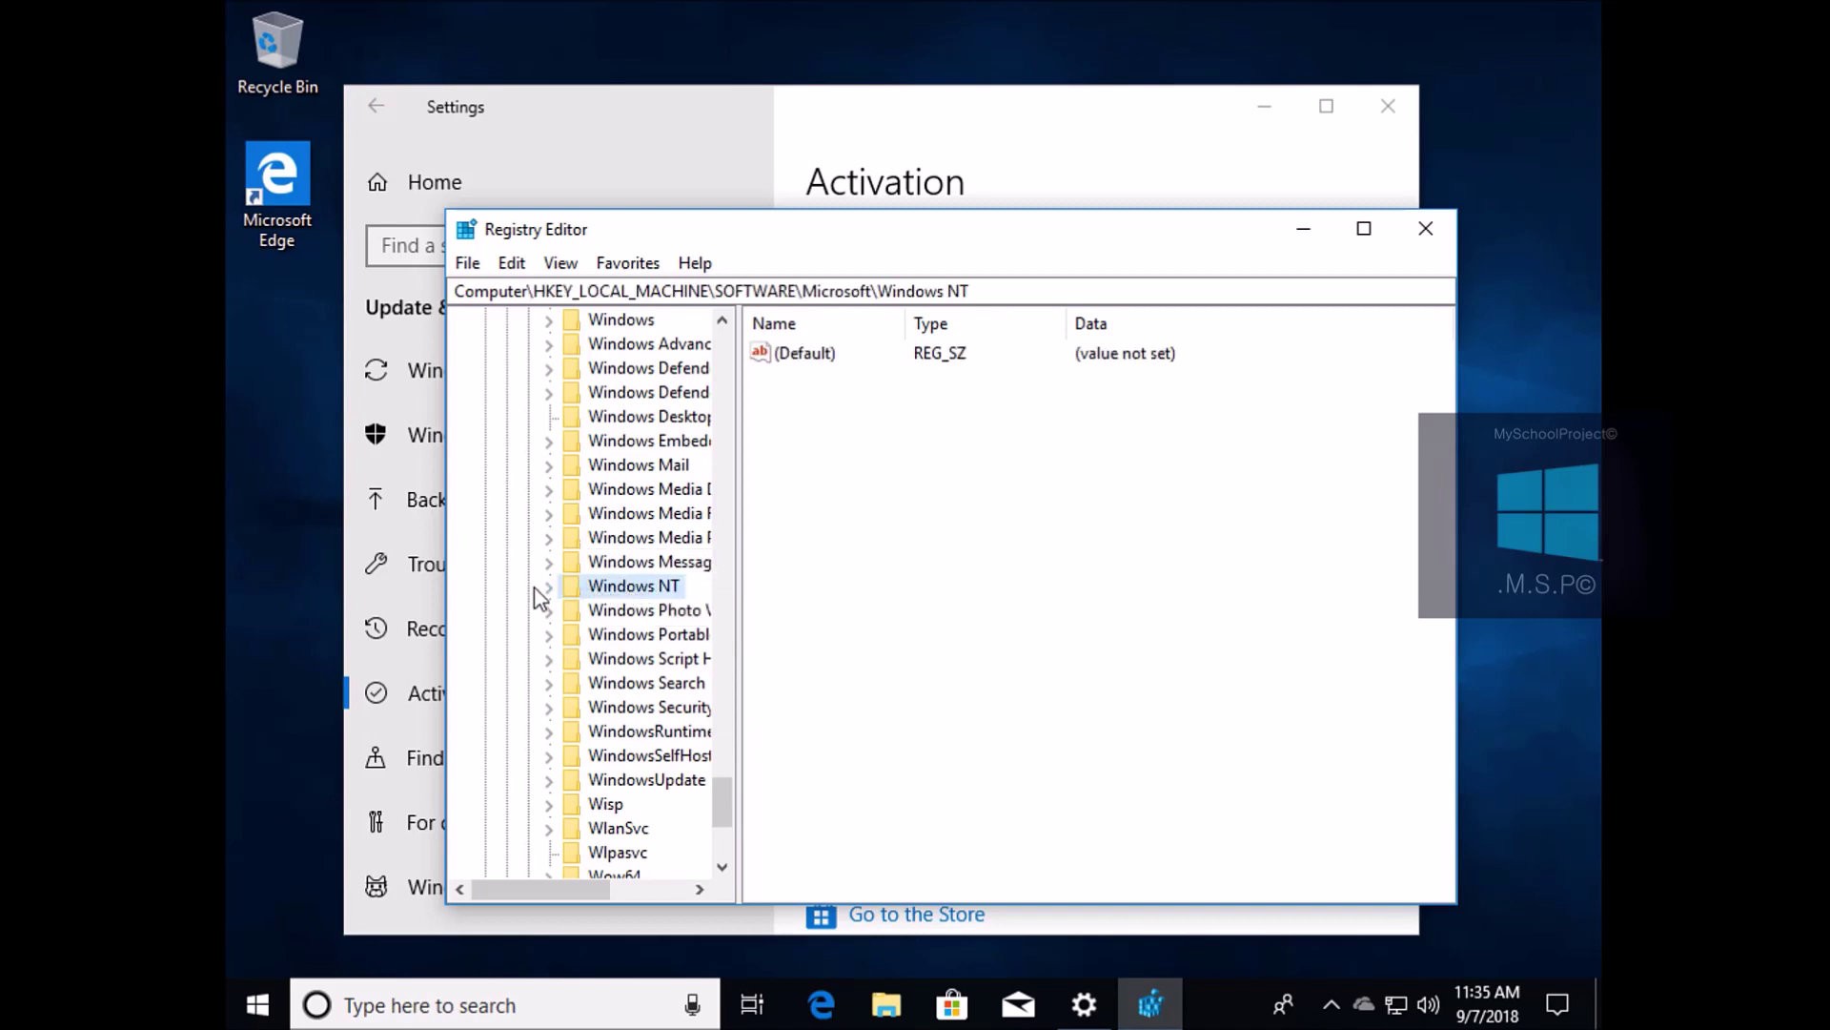
click(549, 586)
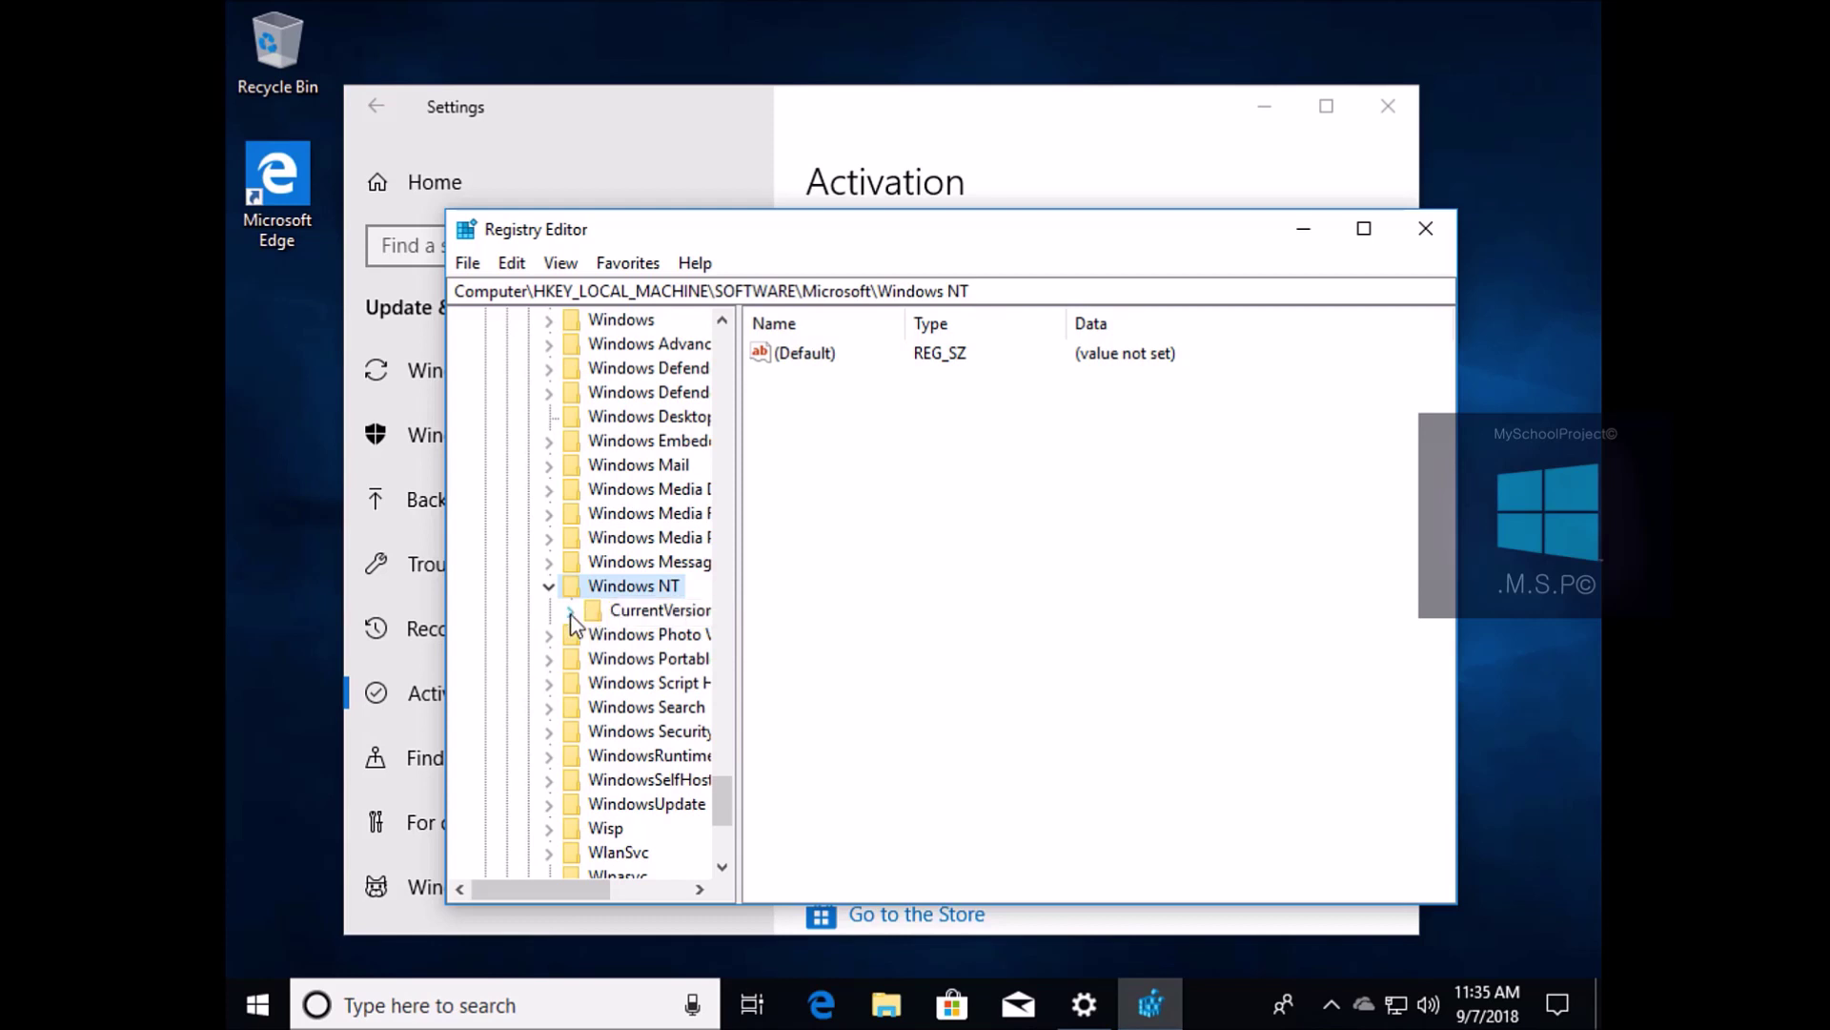
click(570, 613)
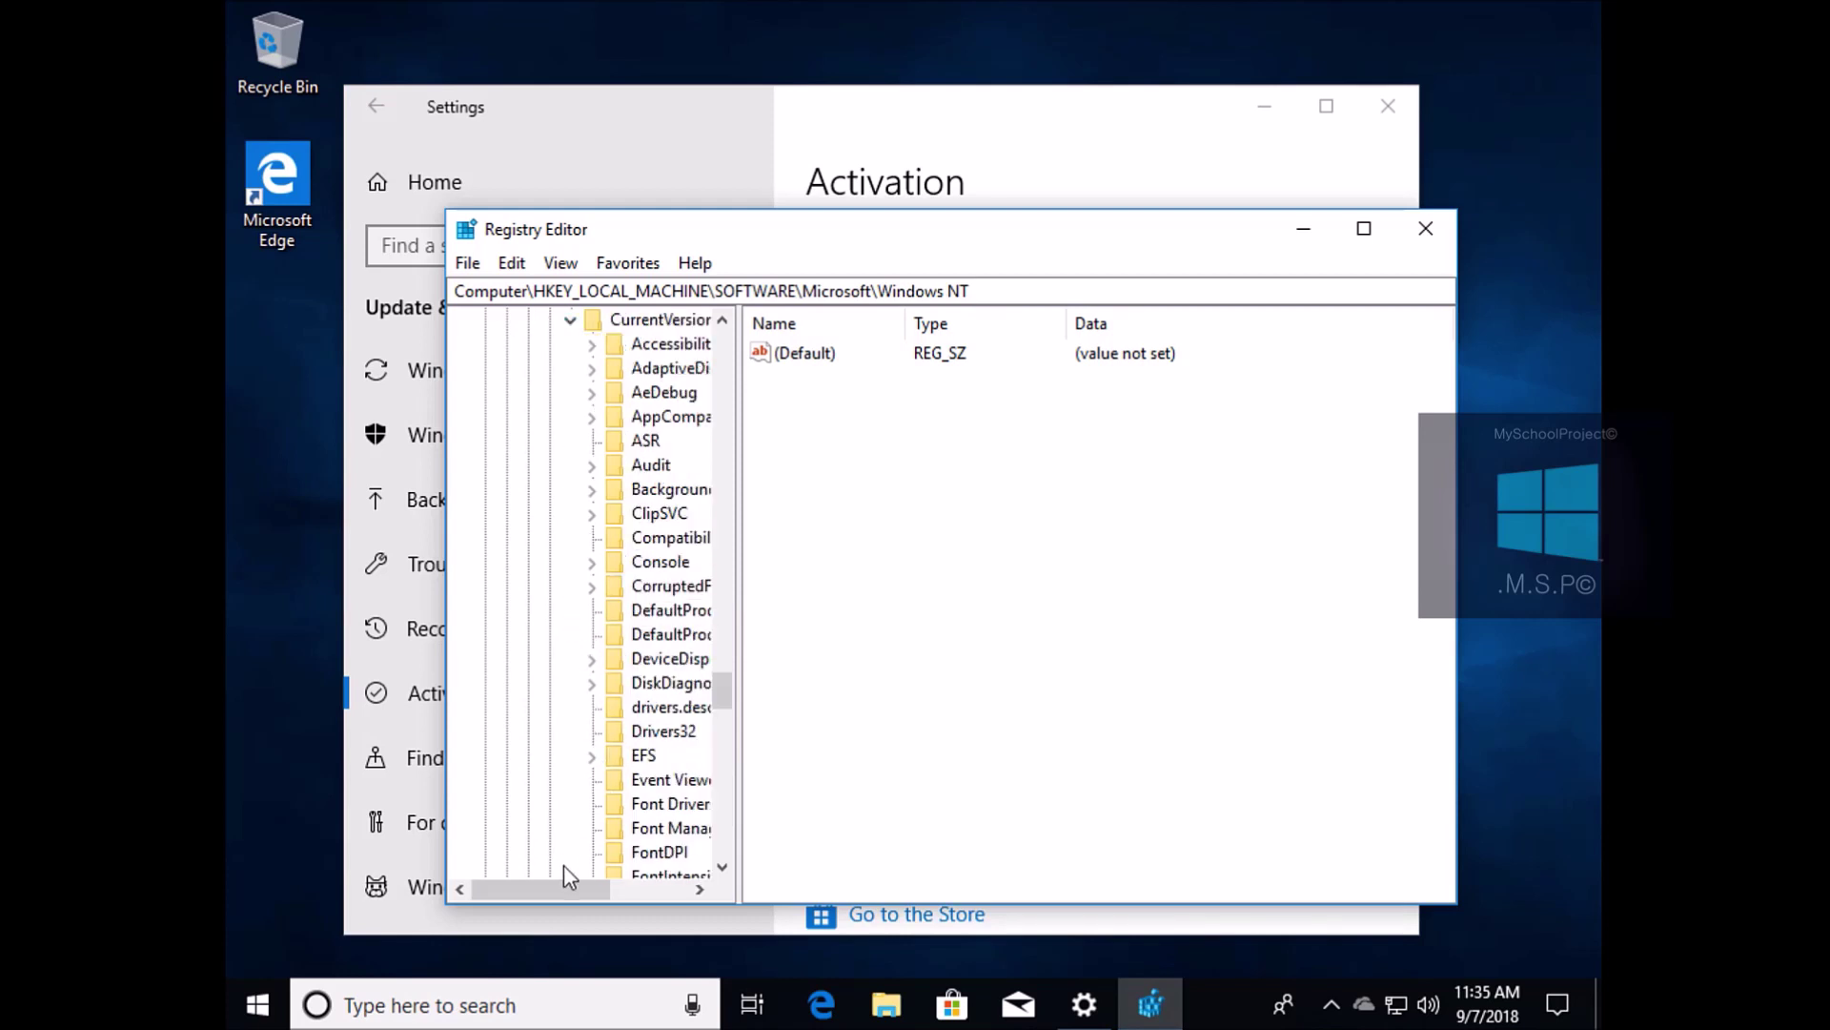
drag(565, 886, 582, 891)
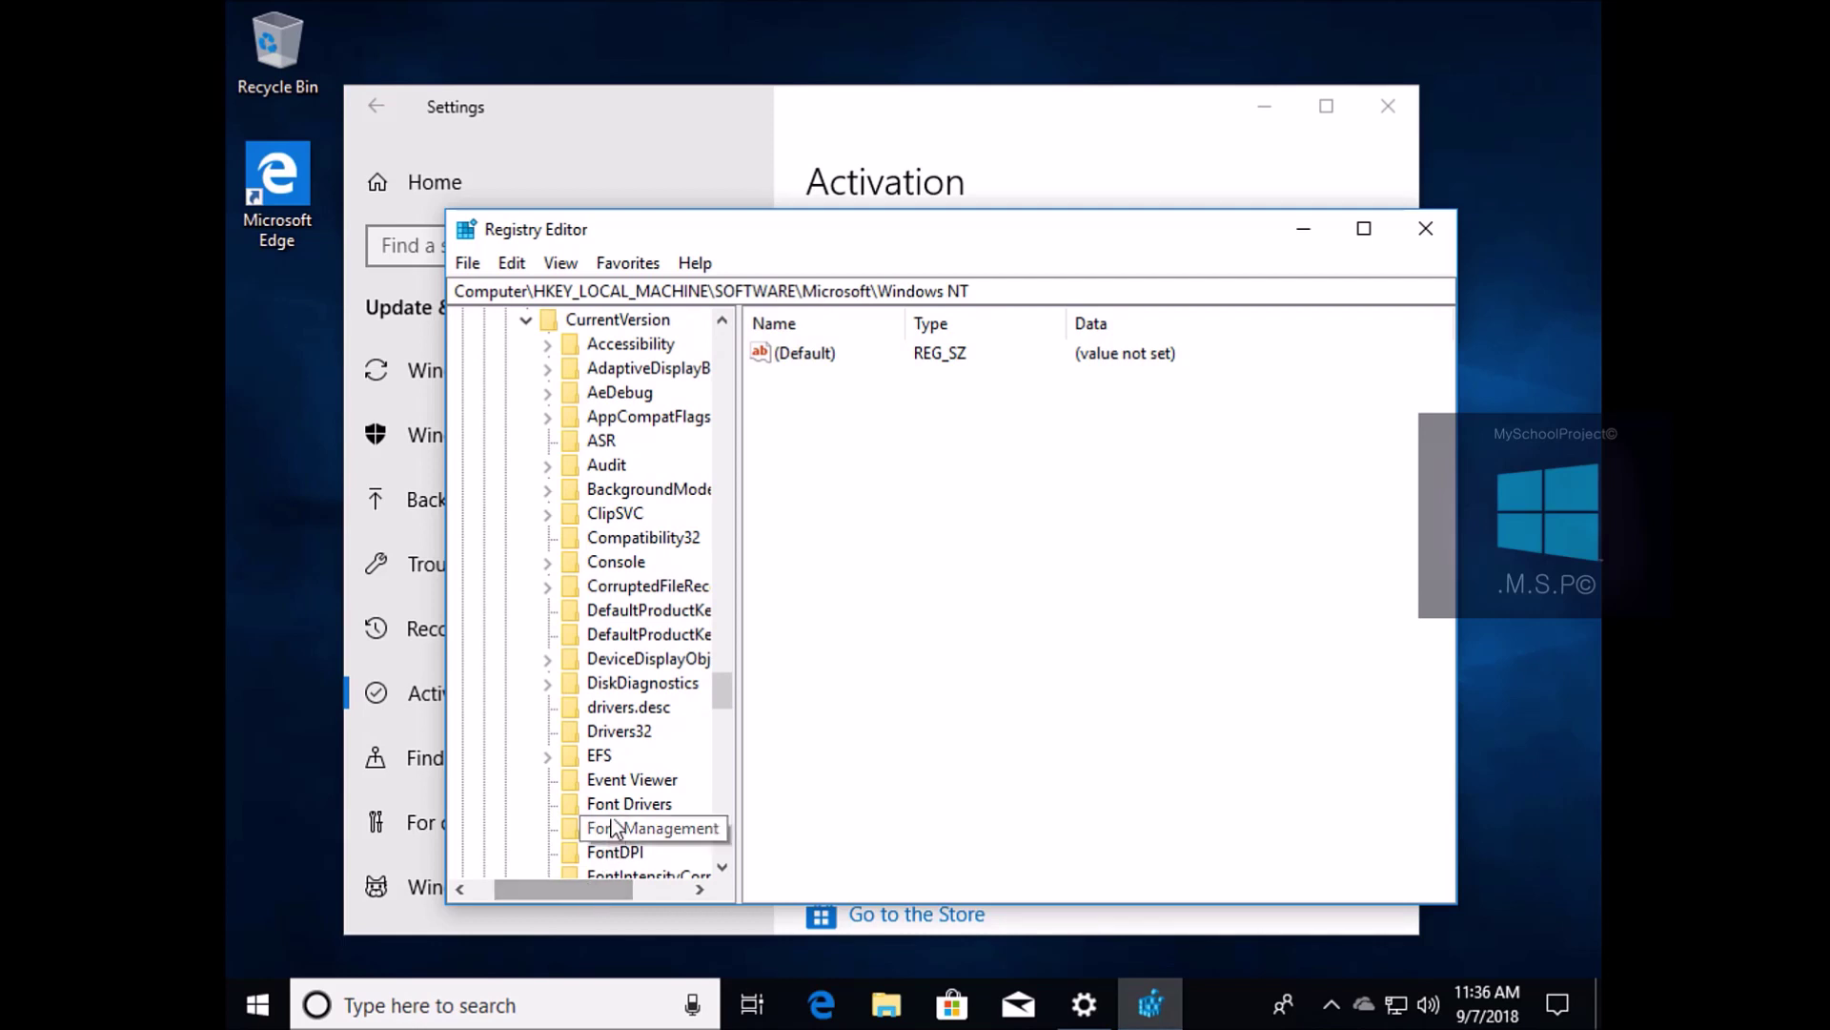
scroll(653, 620, up, 2)
click(643, 465)
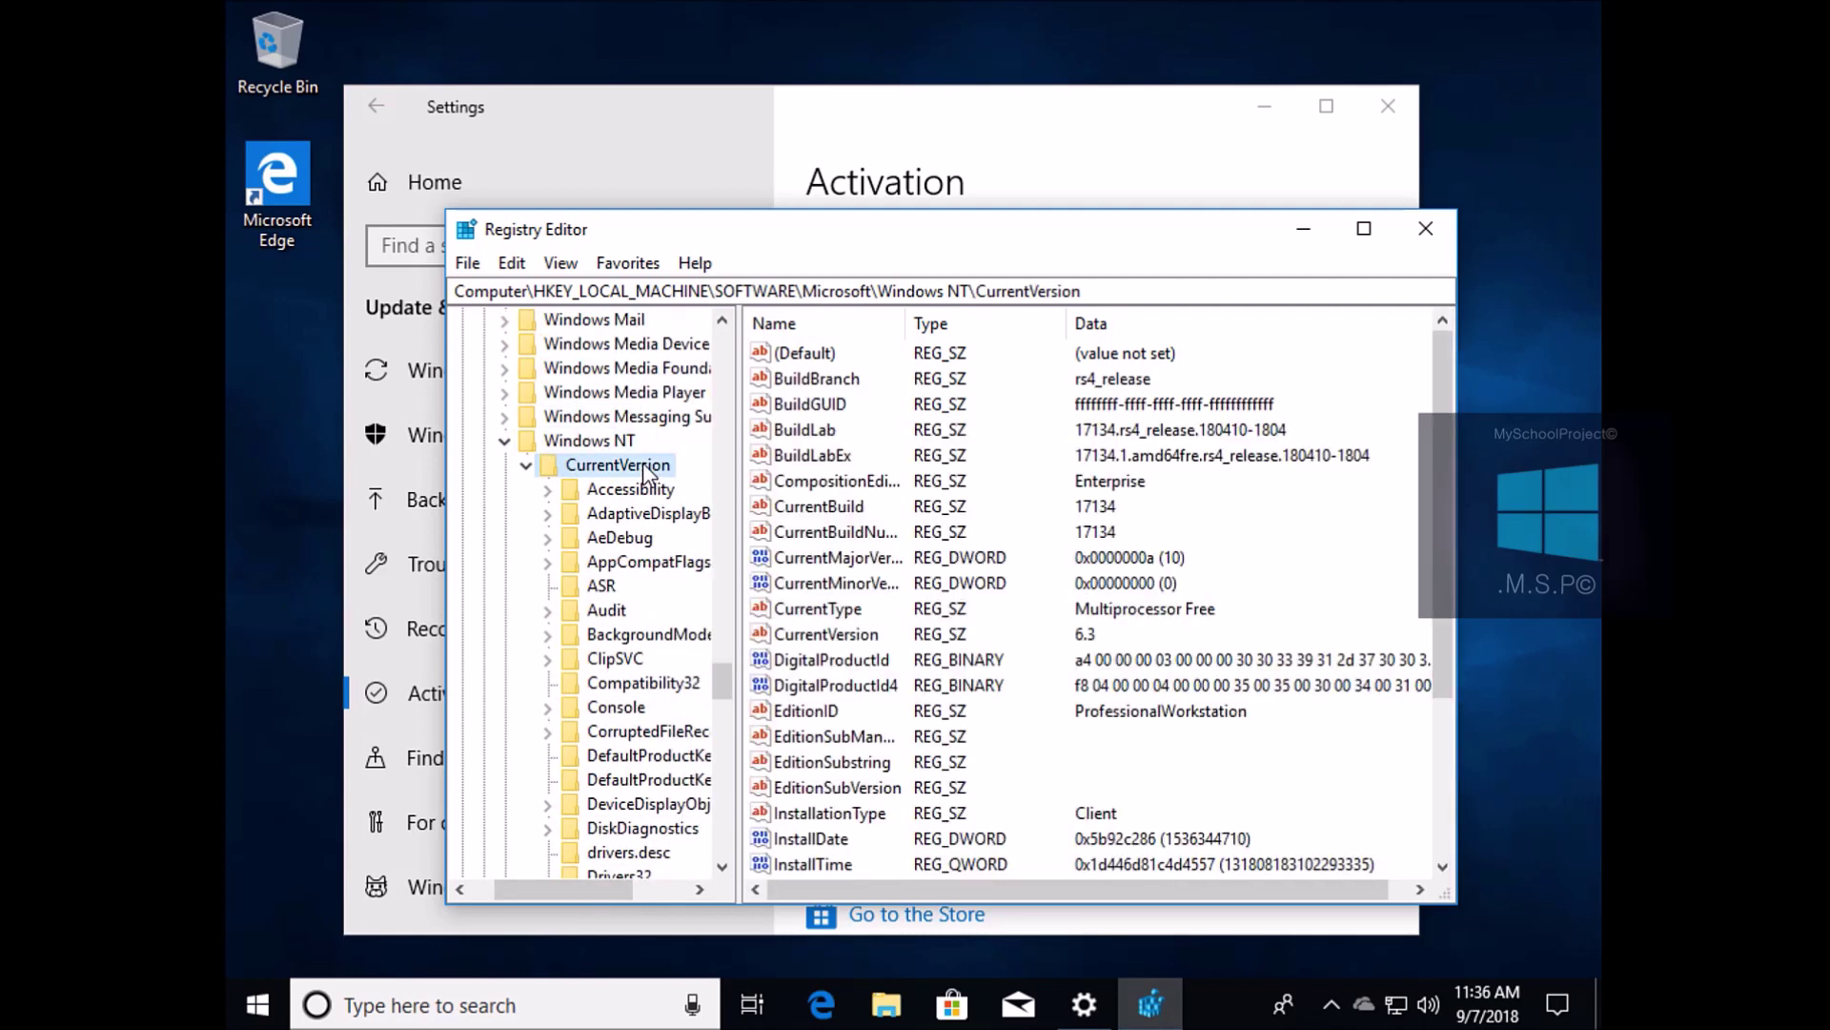
click(525, 465)
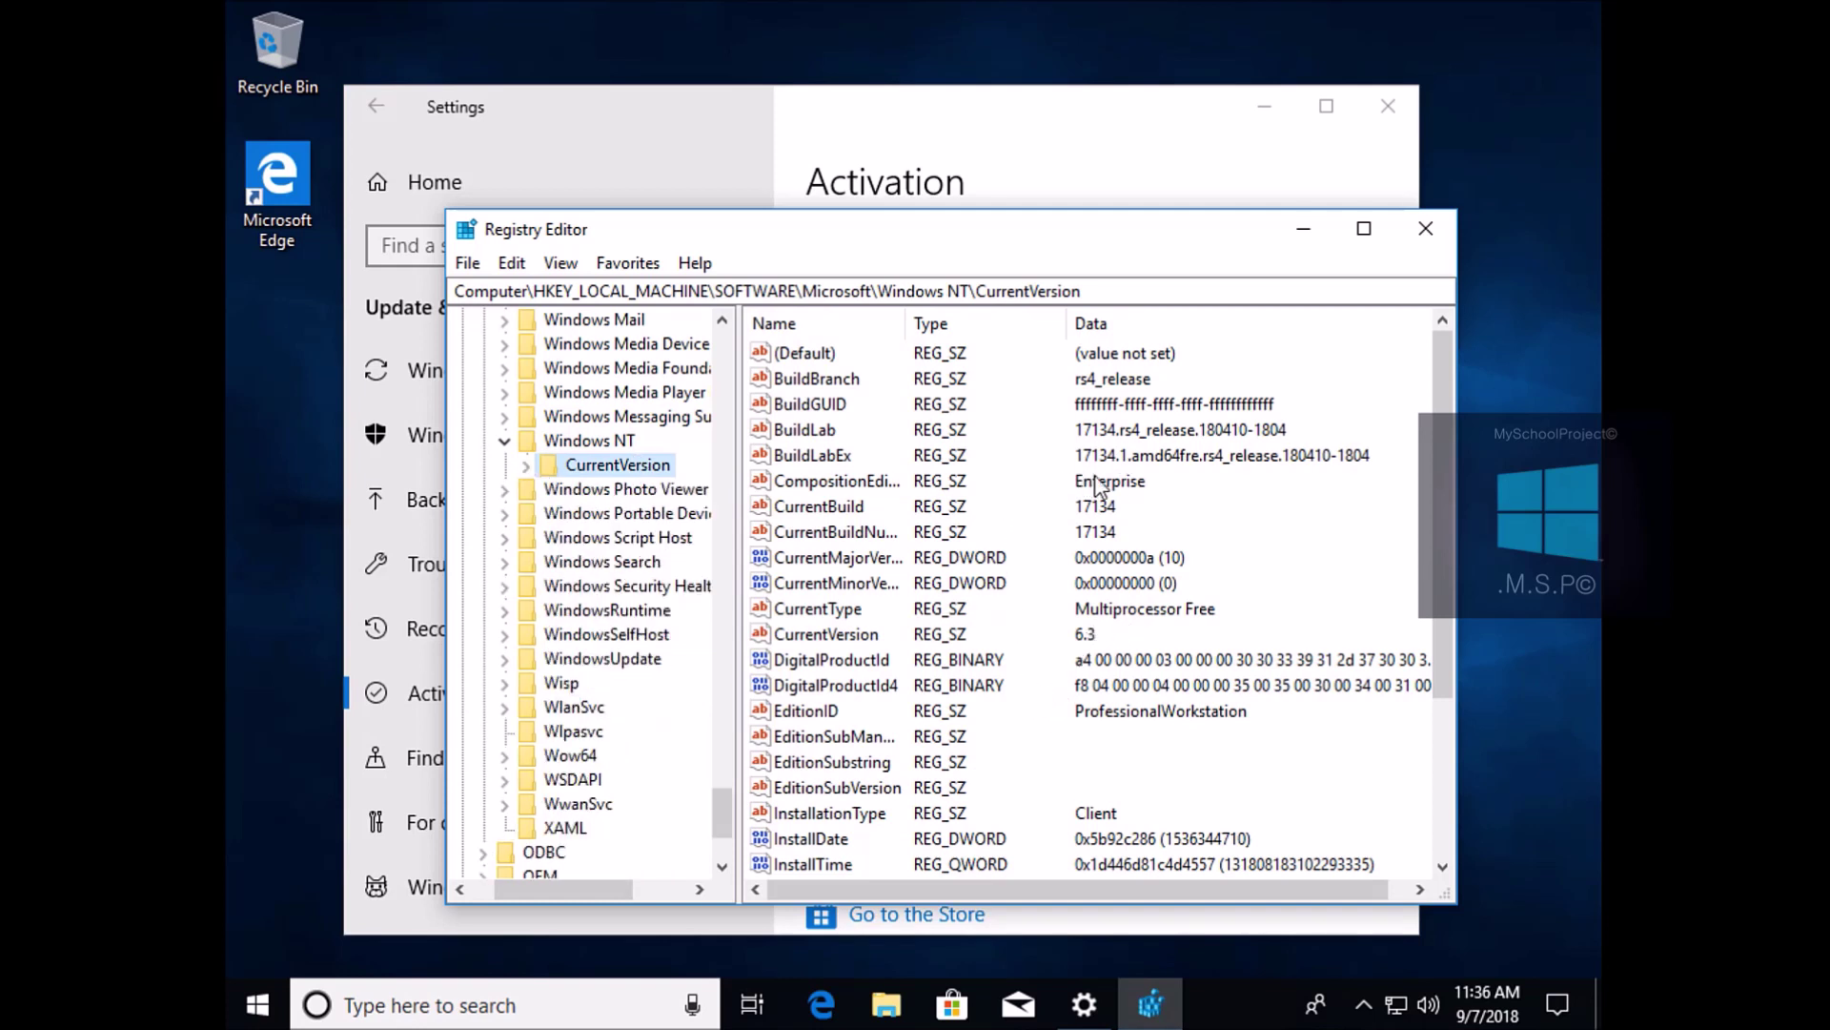
click(841, 483)
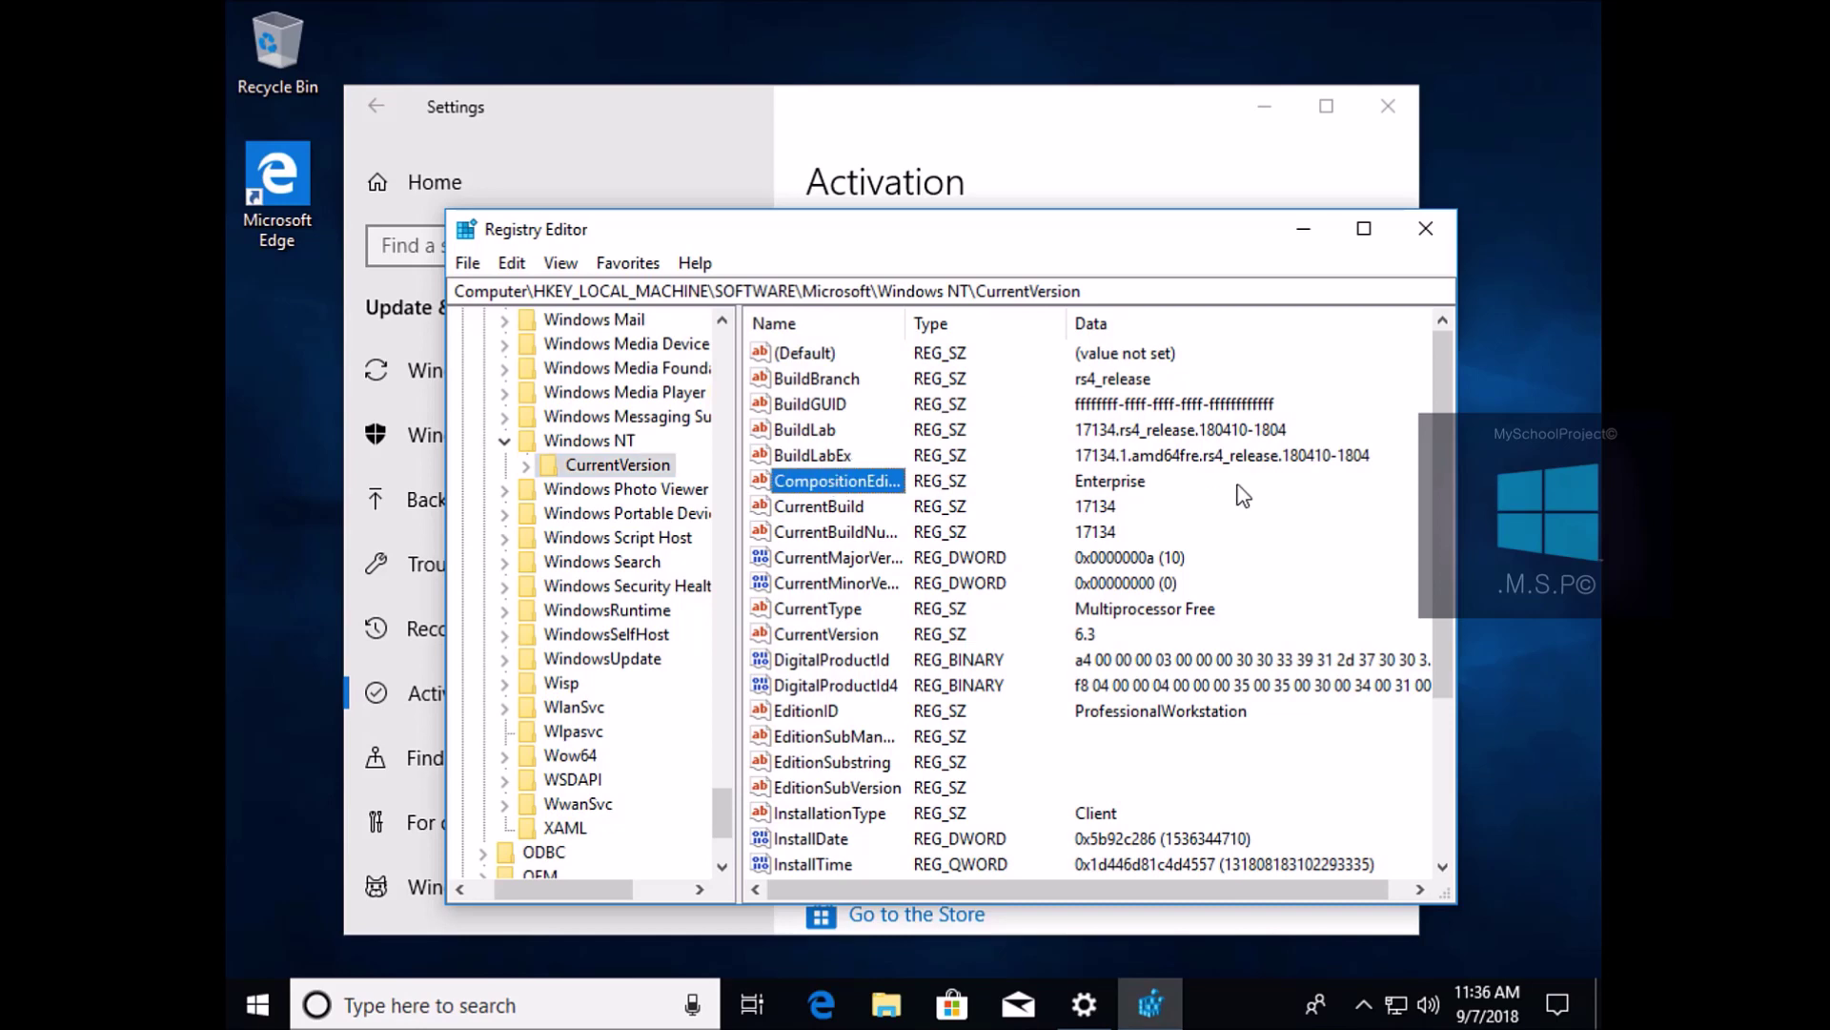
scroll(1063, 558, down, 3)
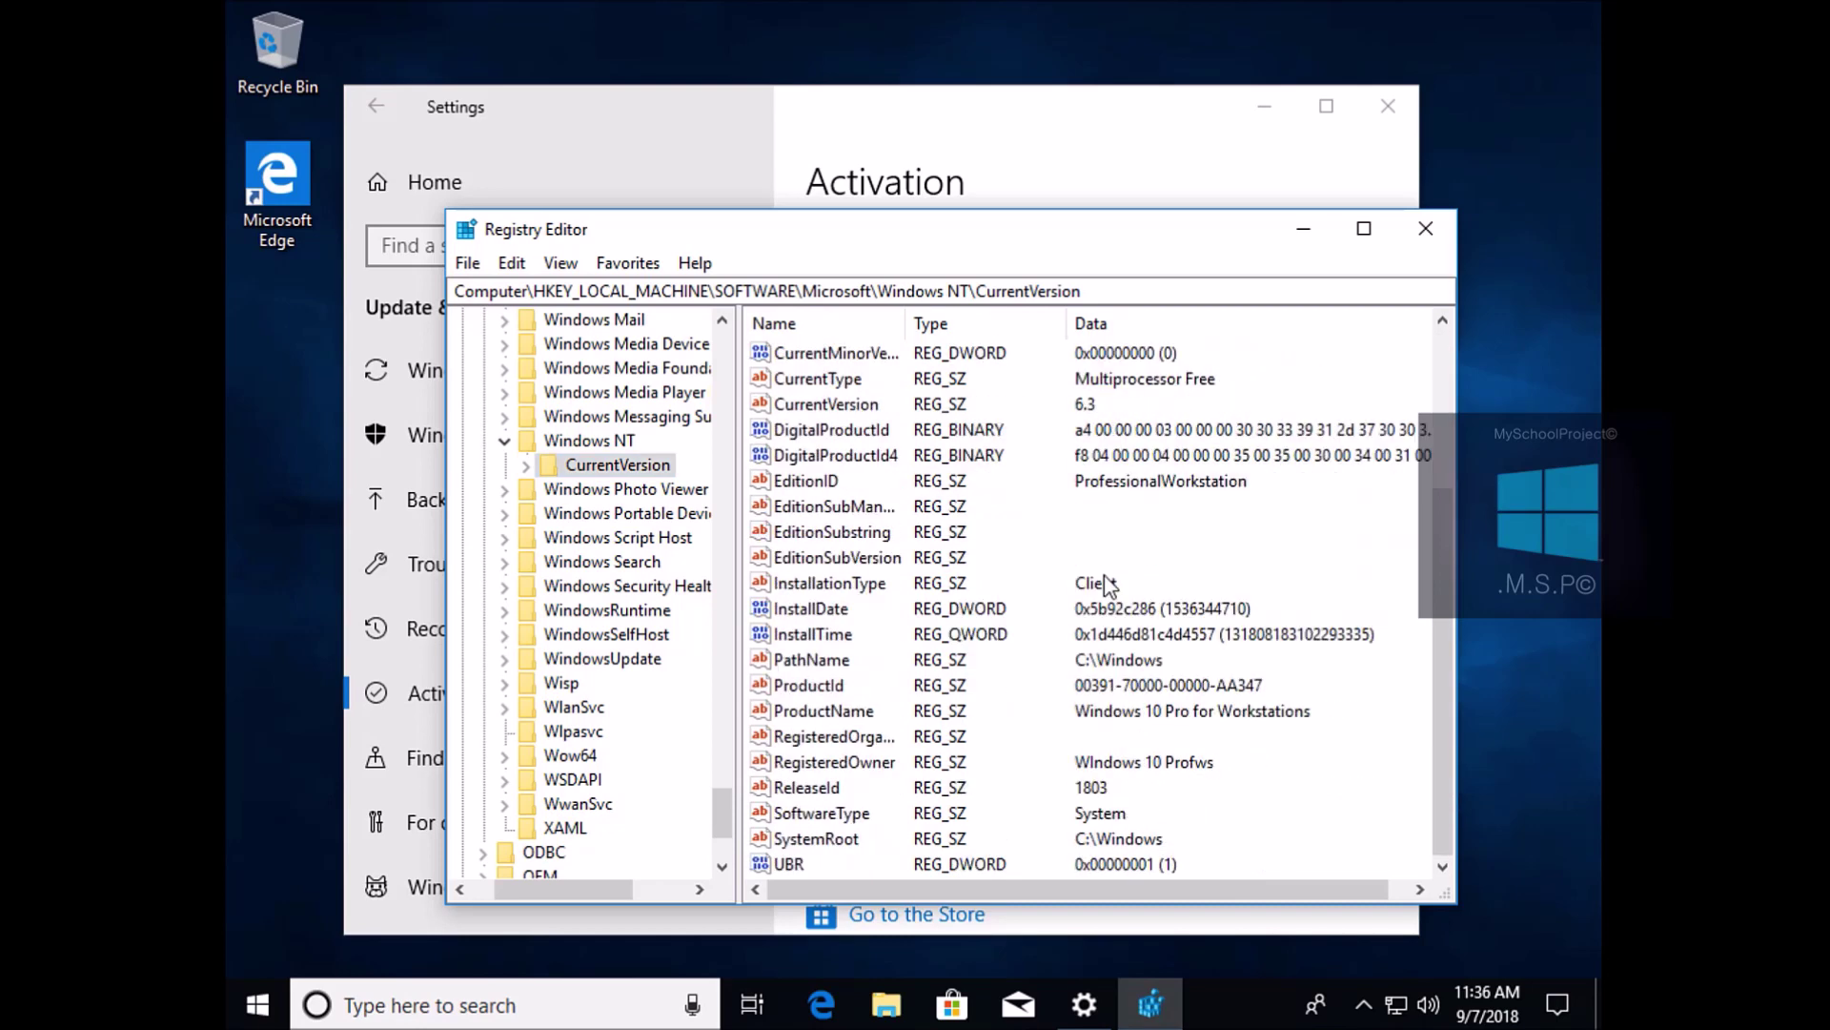
click(853, 712)
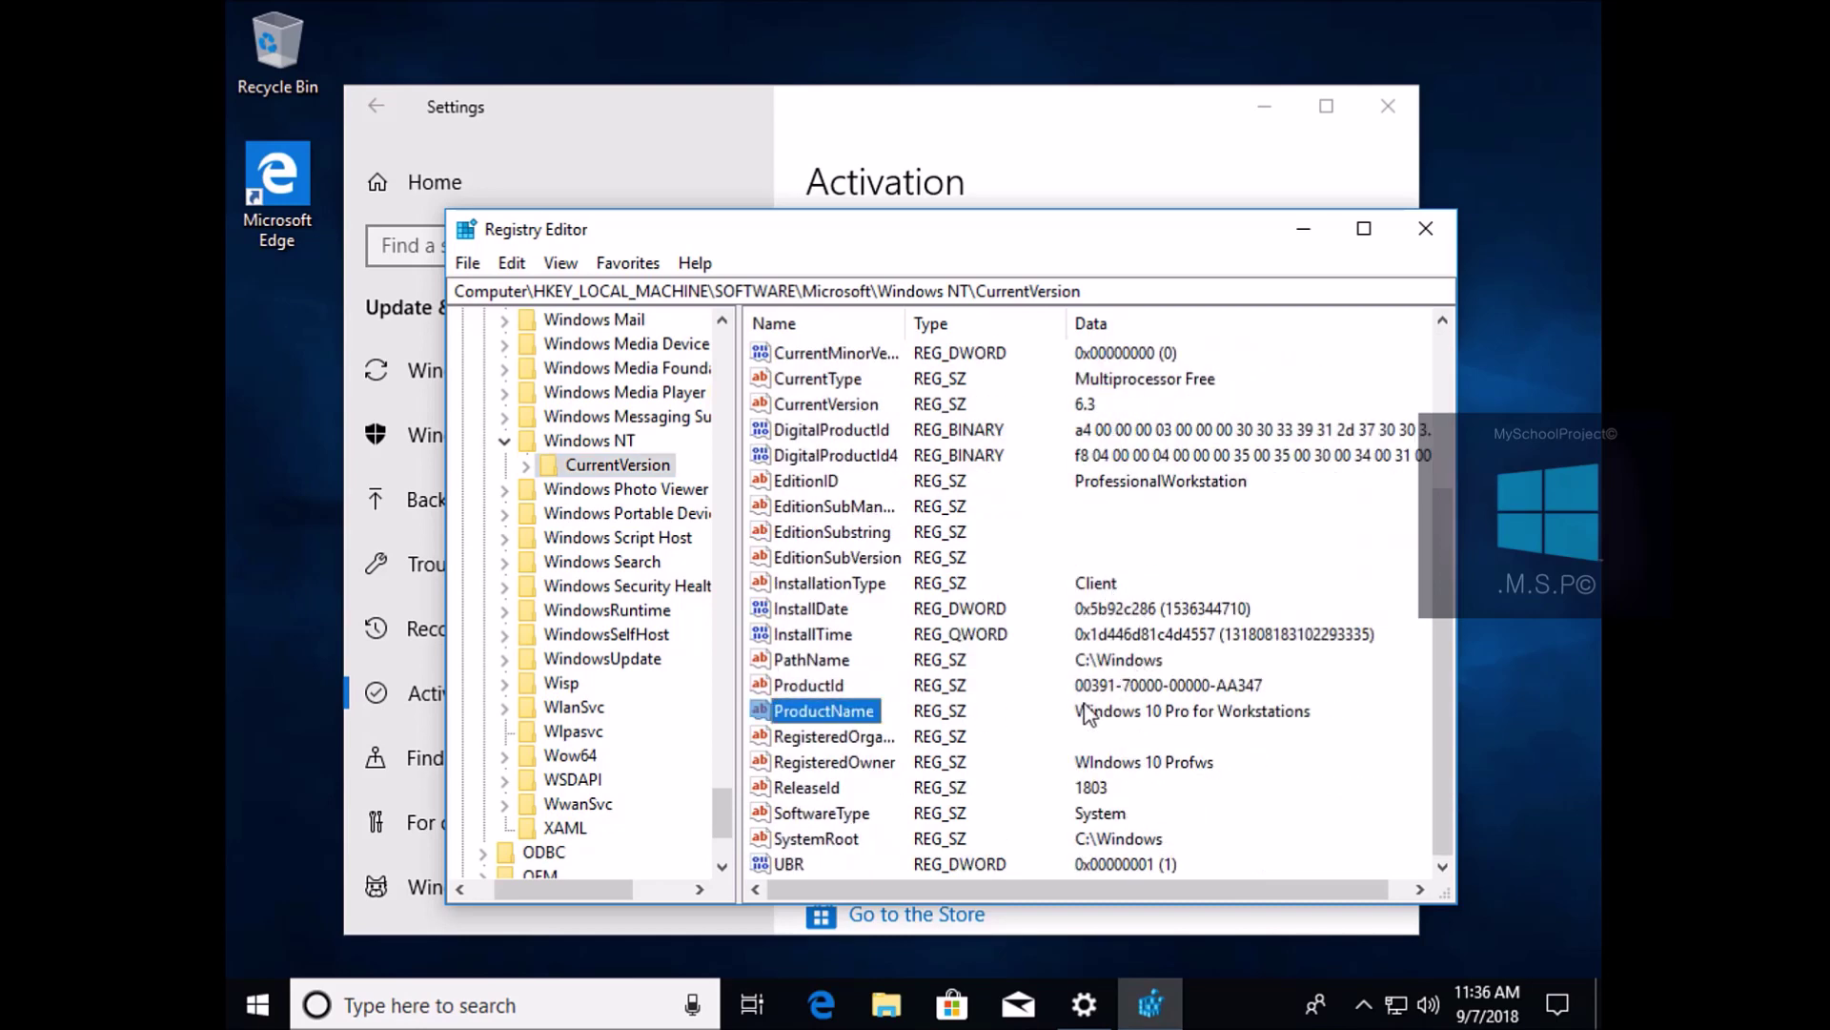
click(1161, 717)
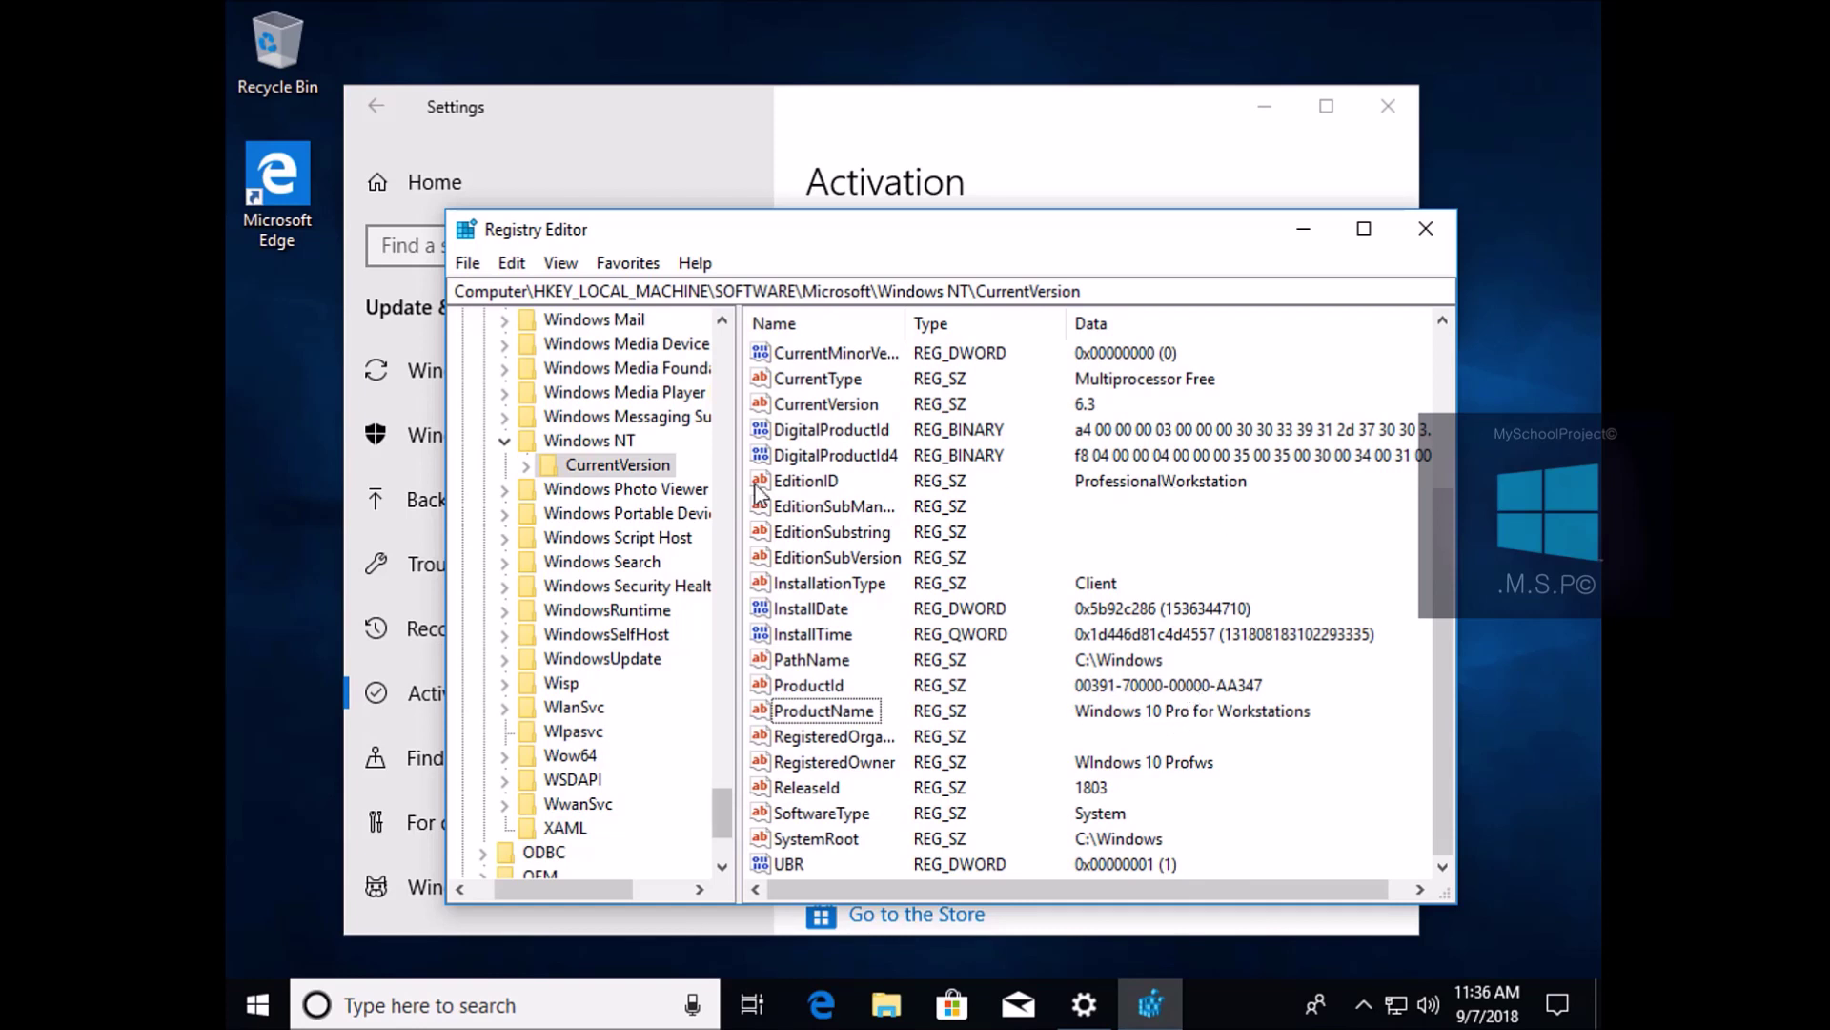
click(803, 481)
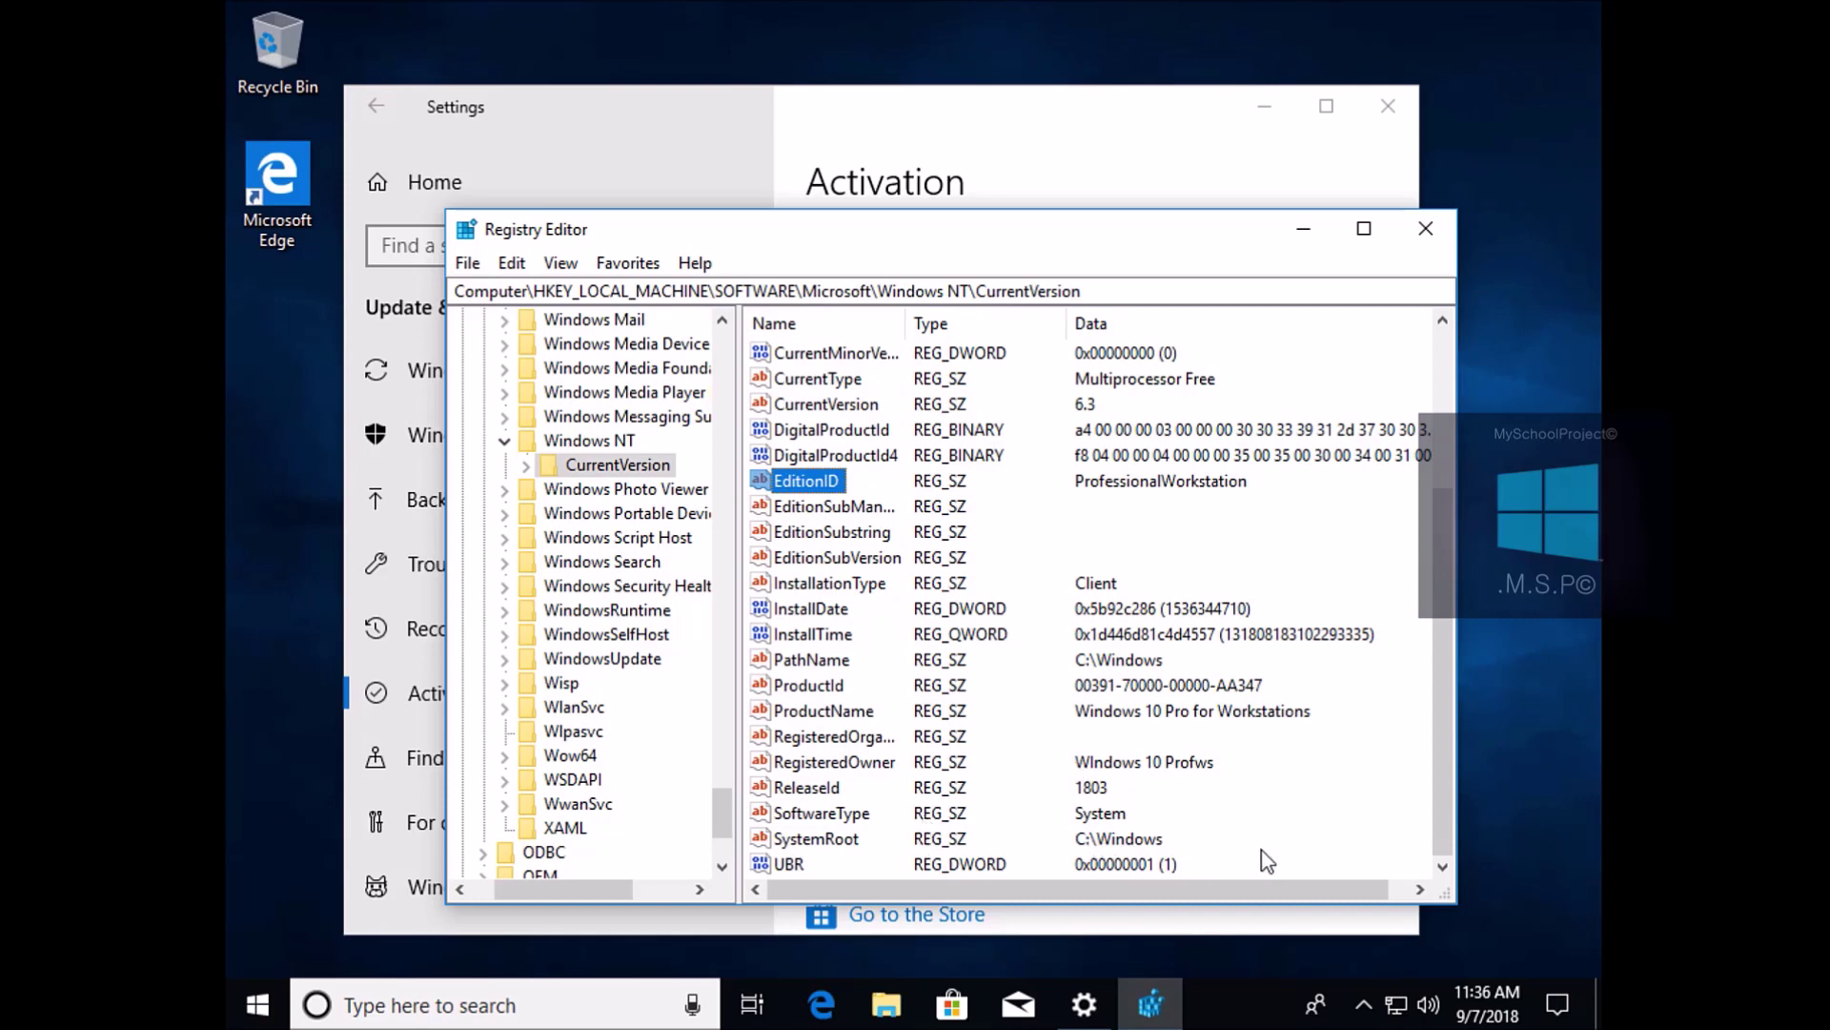
scroll(1266, 861, up, 3)
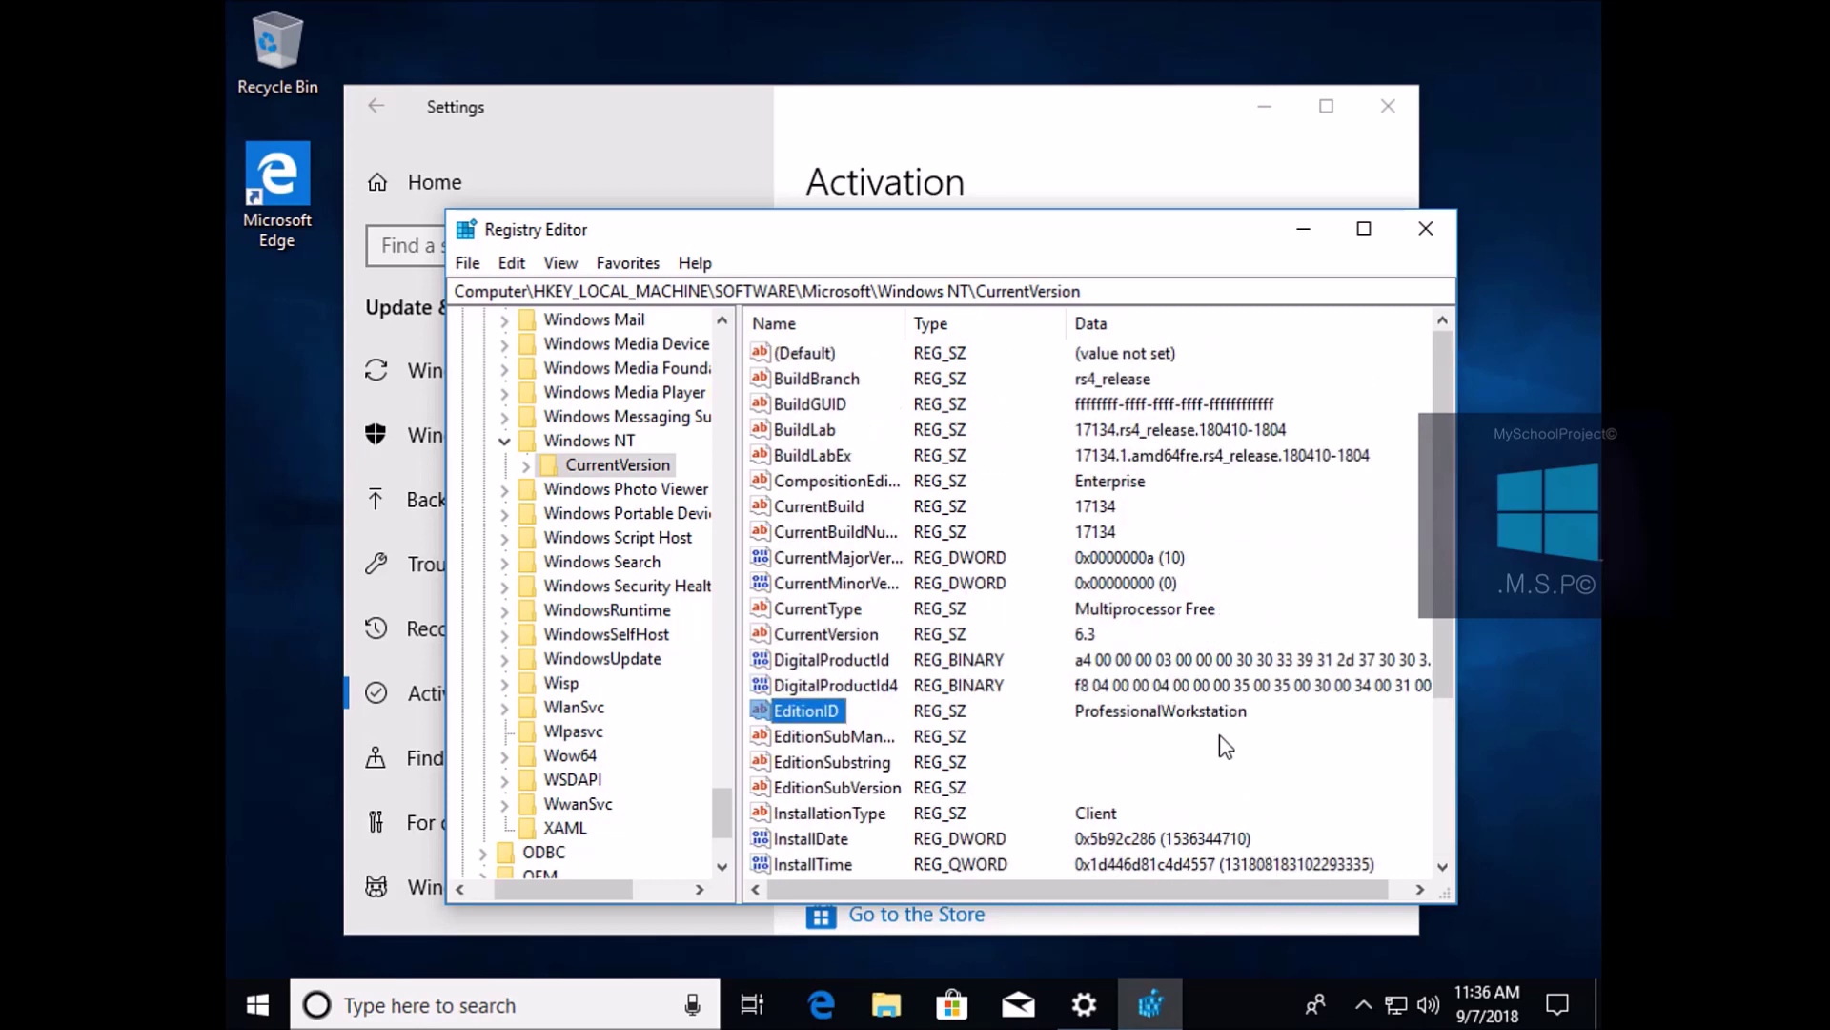
click(1111, 486)
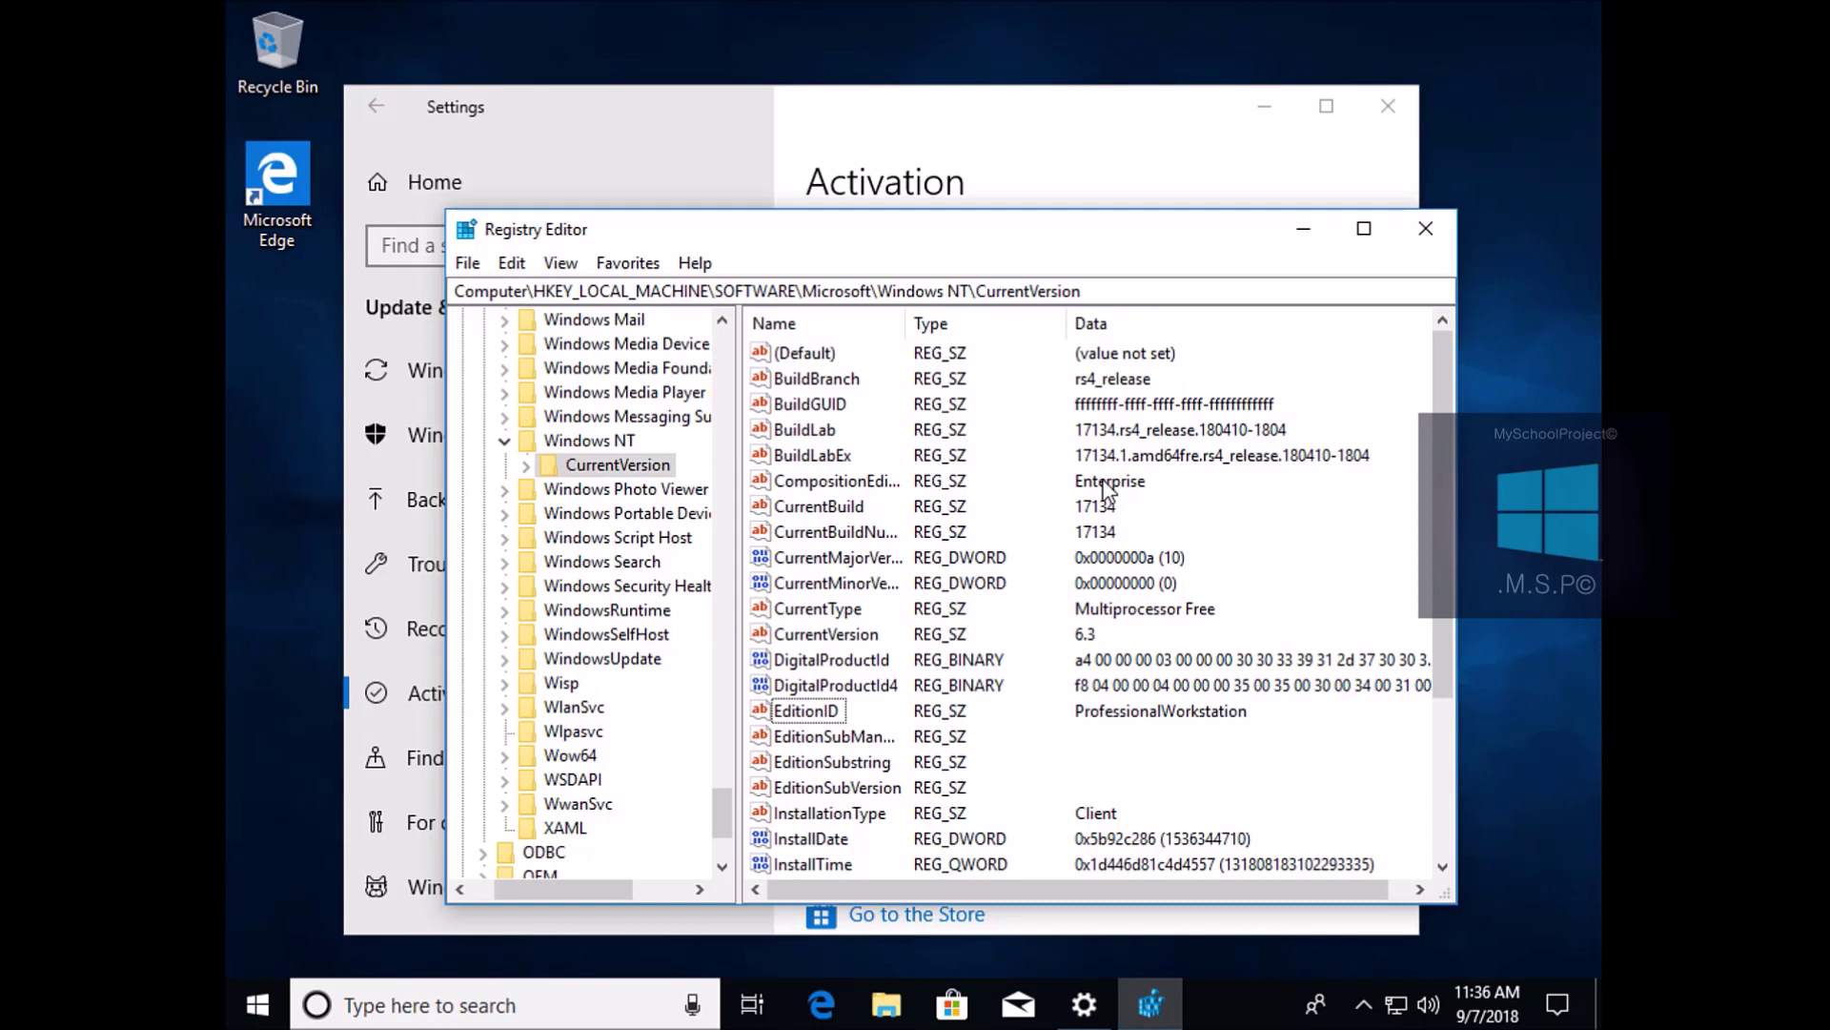
click(801, 483)
double_click(847, 486)
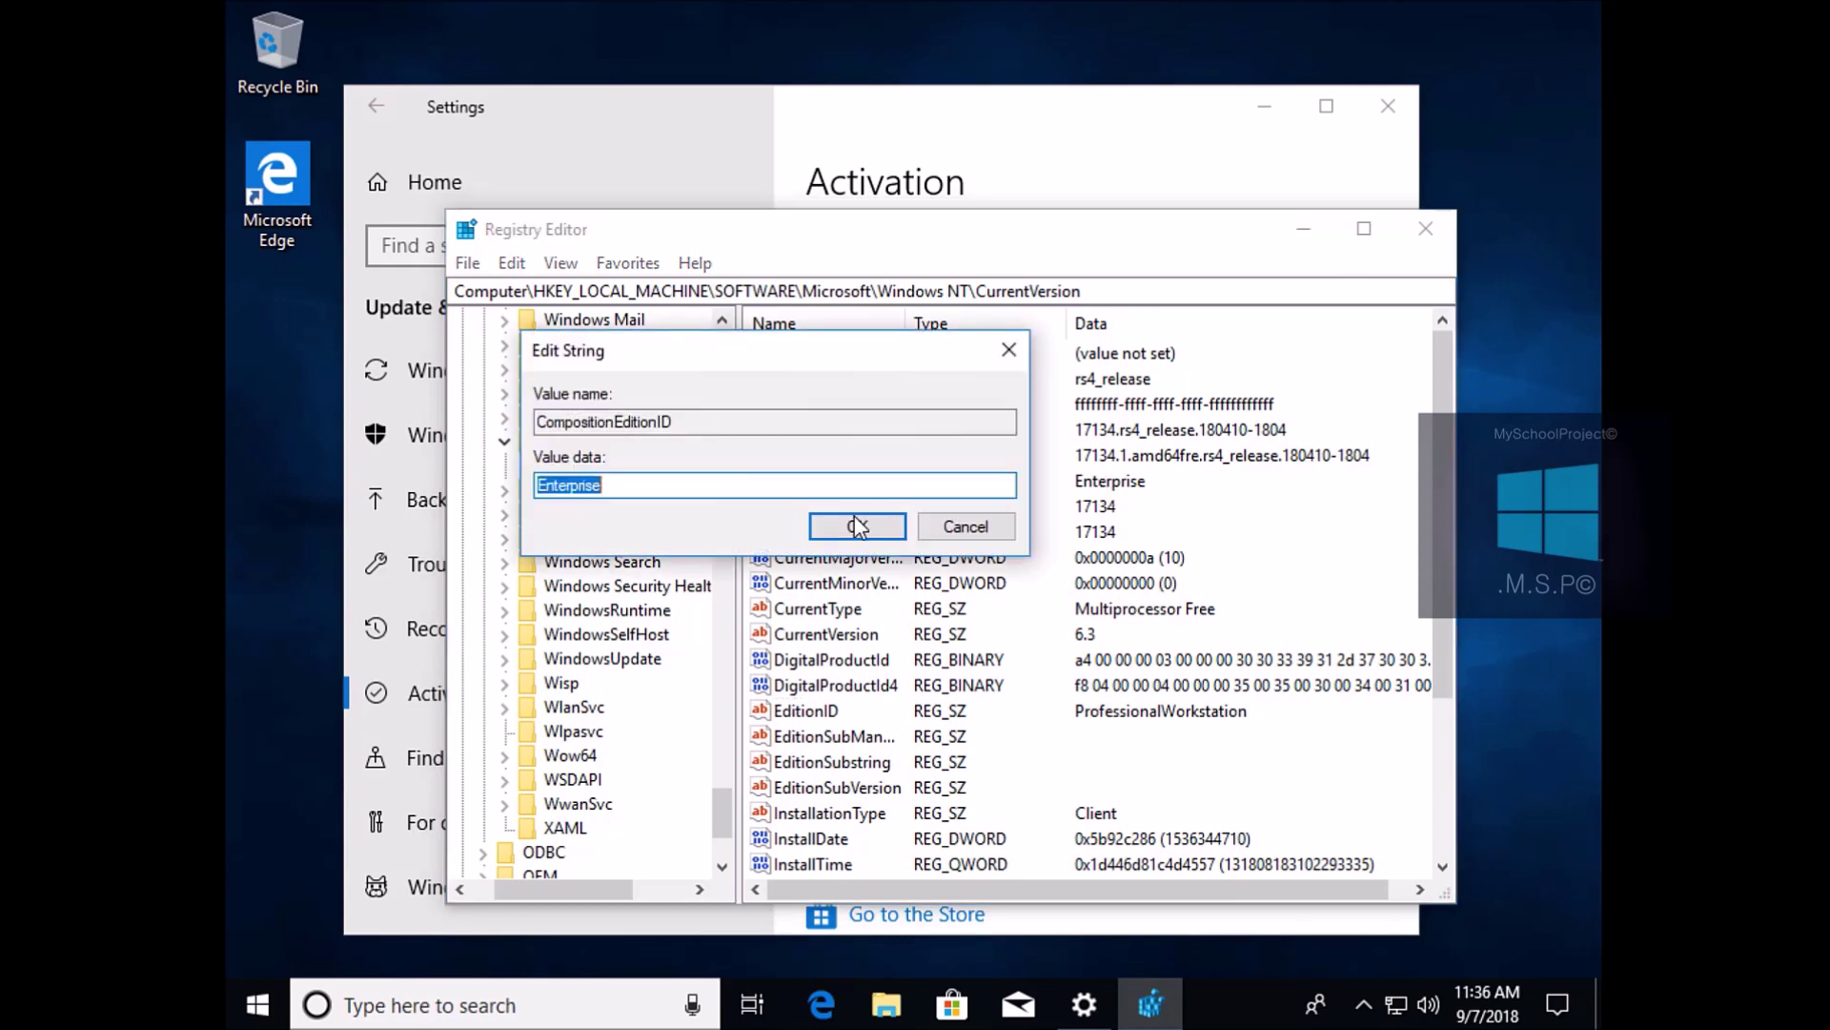
click(990, 530)
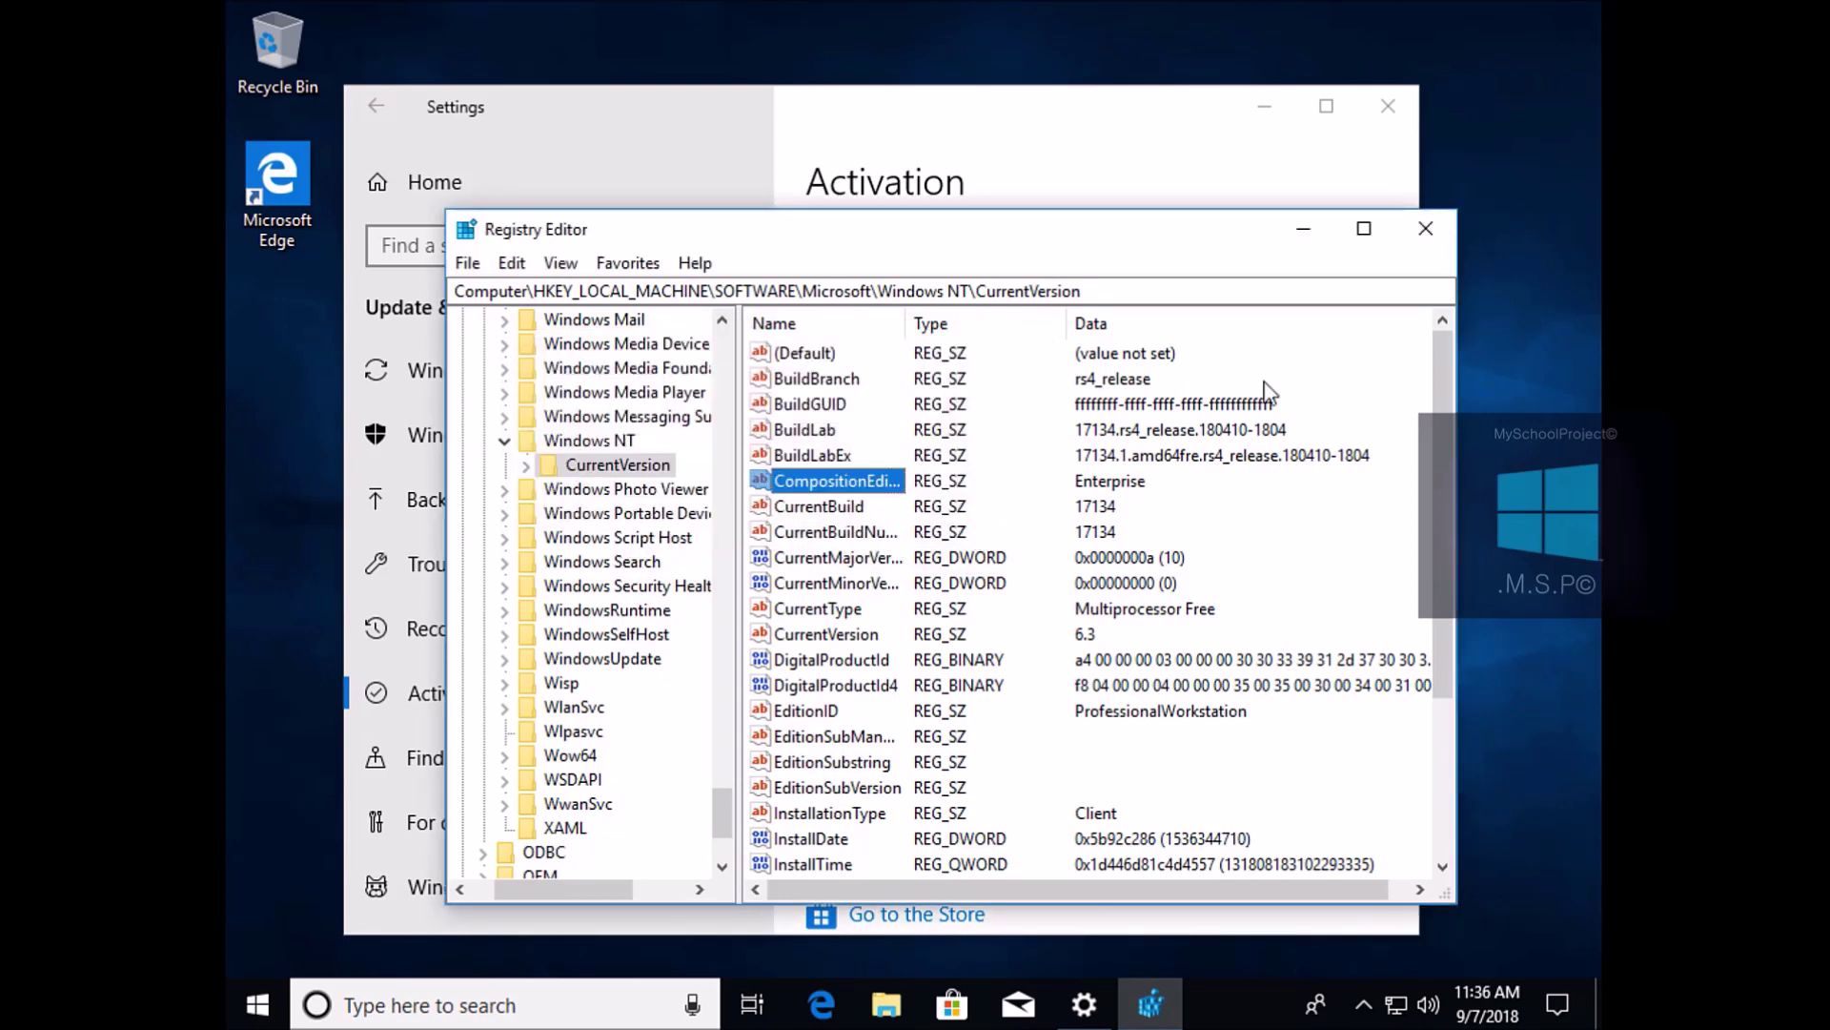
Close Registry Editor and Settings, then reopen Settings at System > About
click(1427, 232)
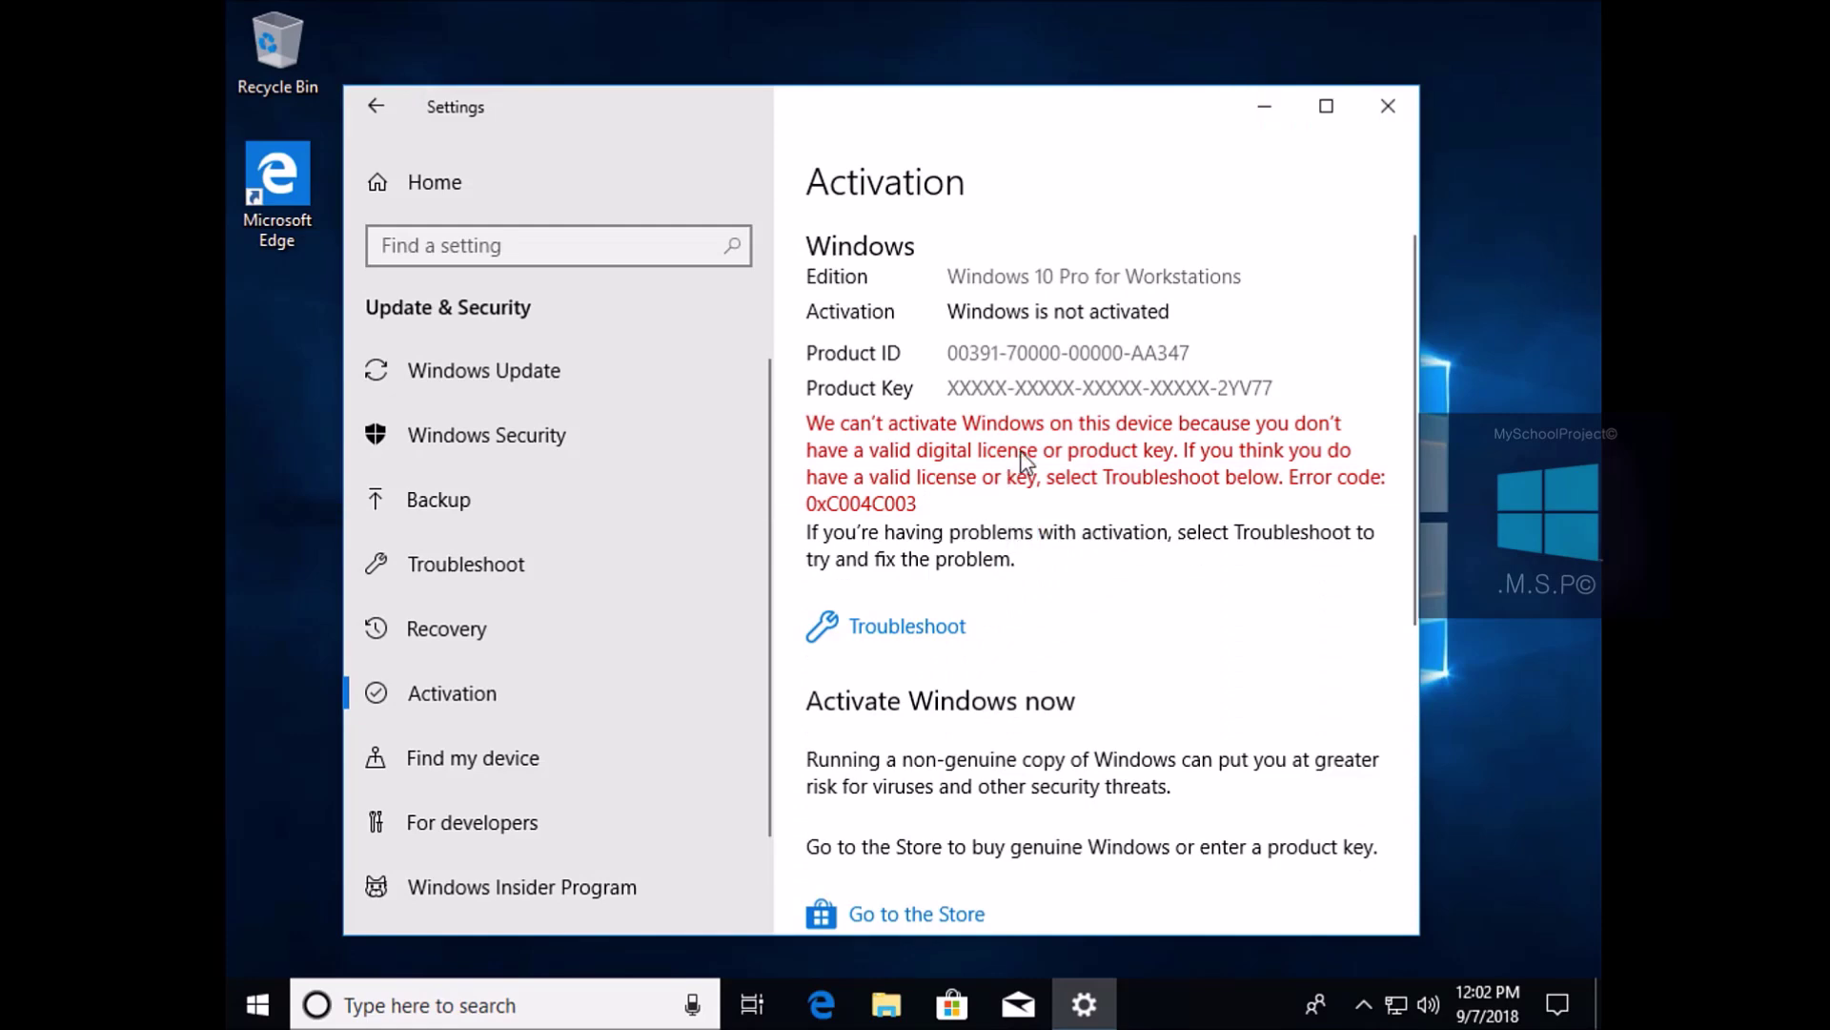
click(1391, 112)
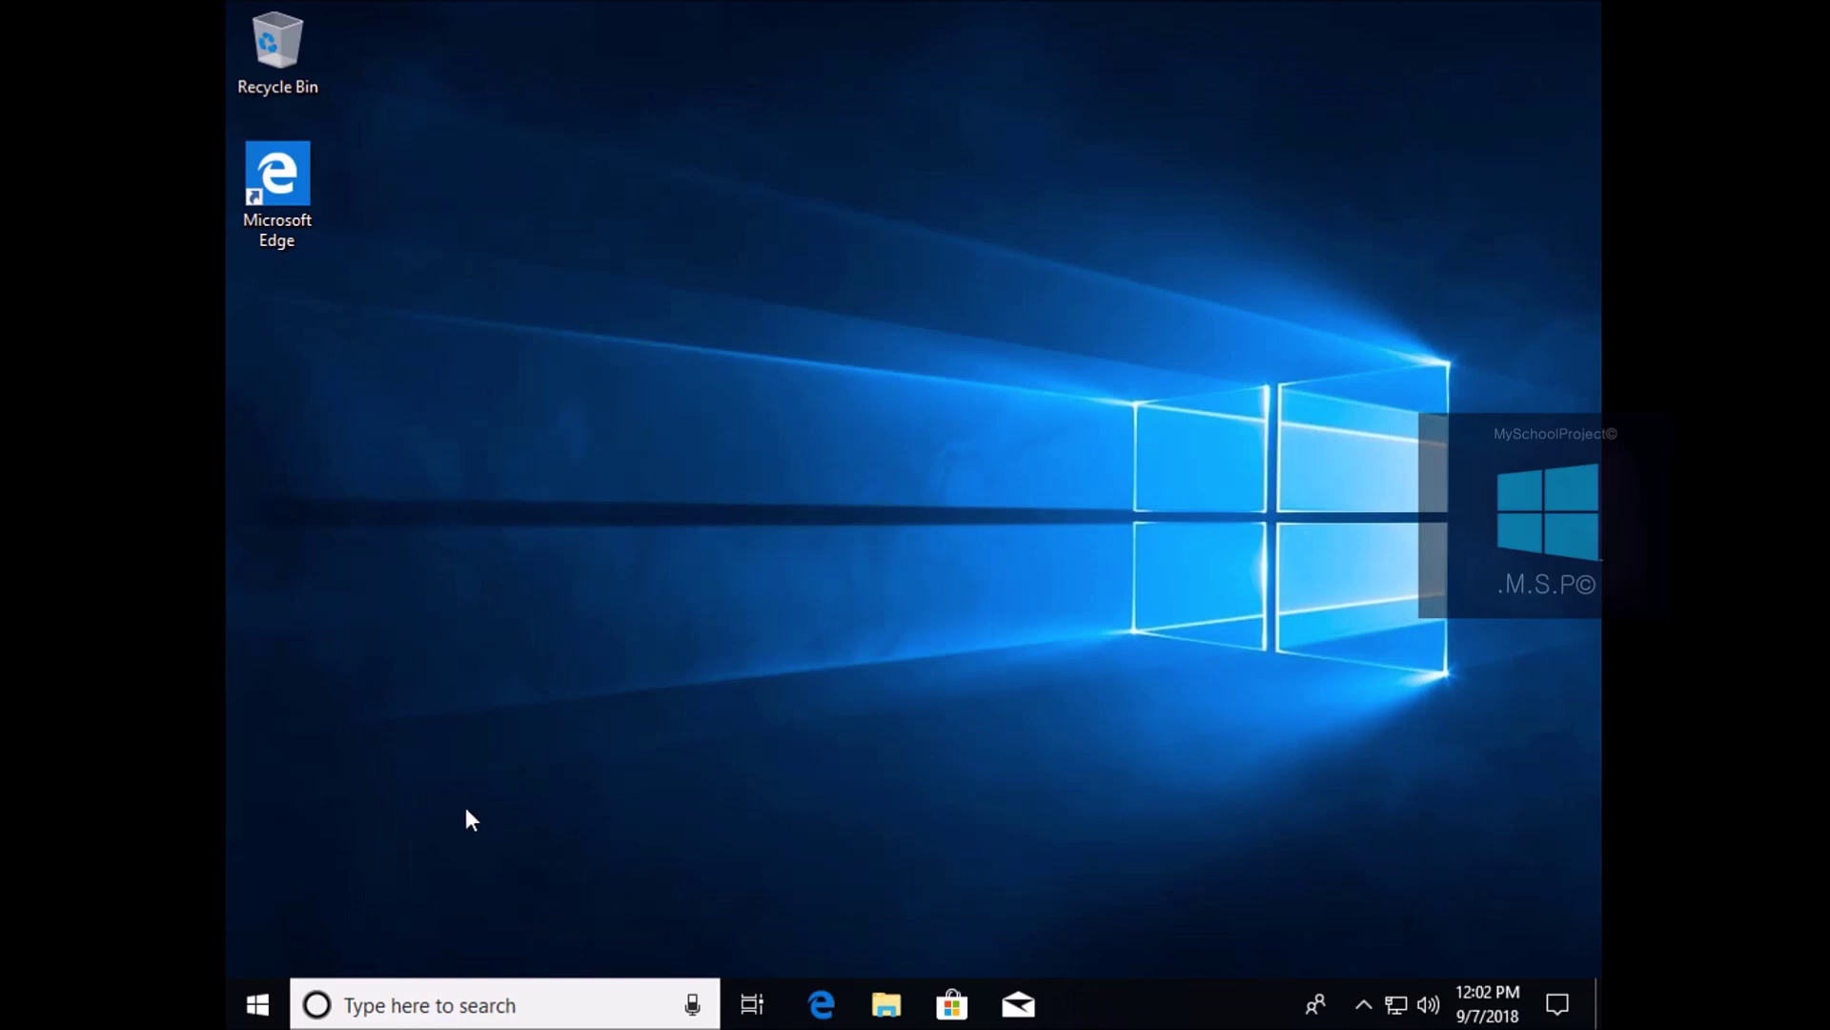
click(260, 1005)
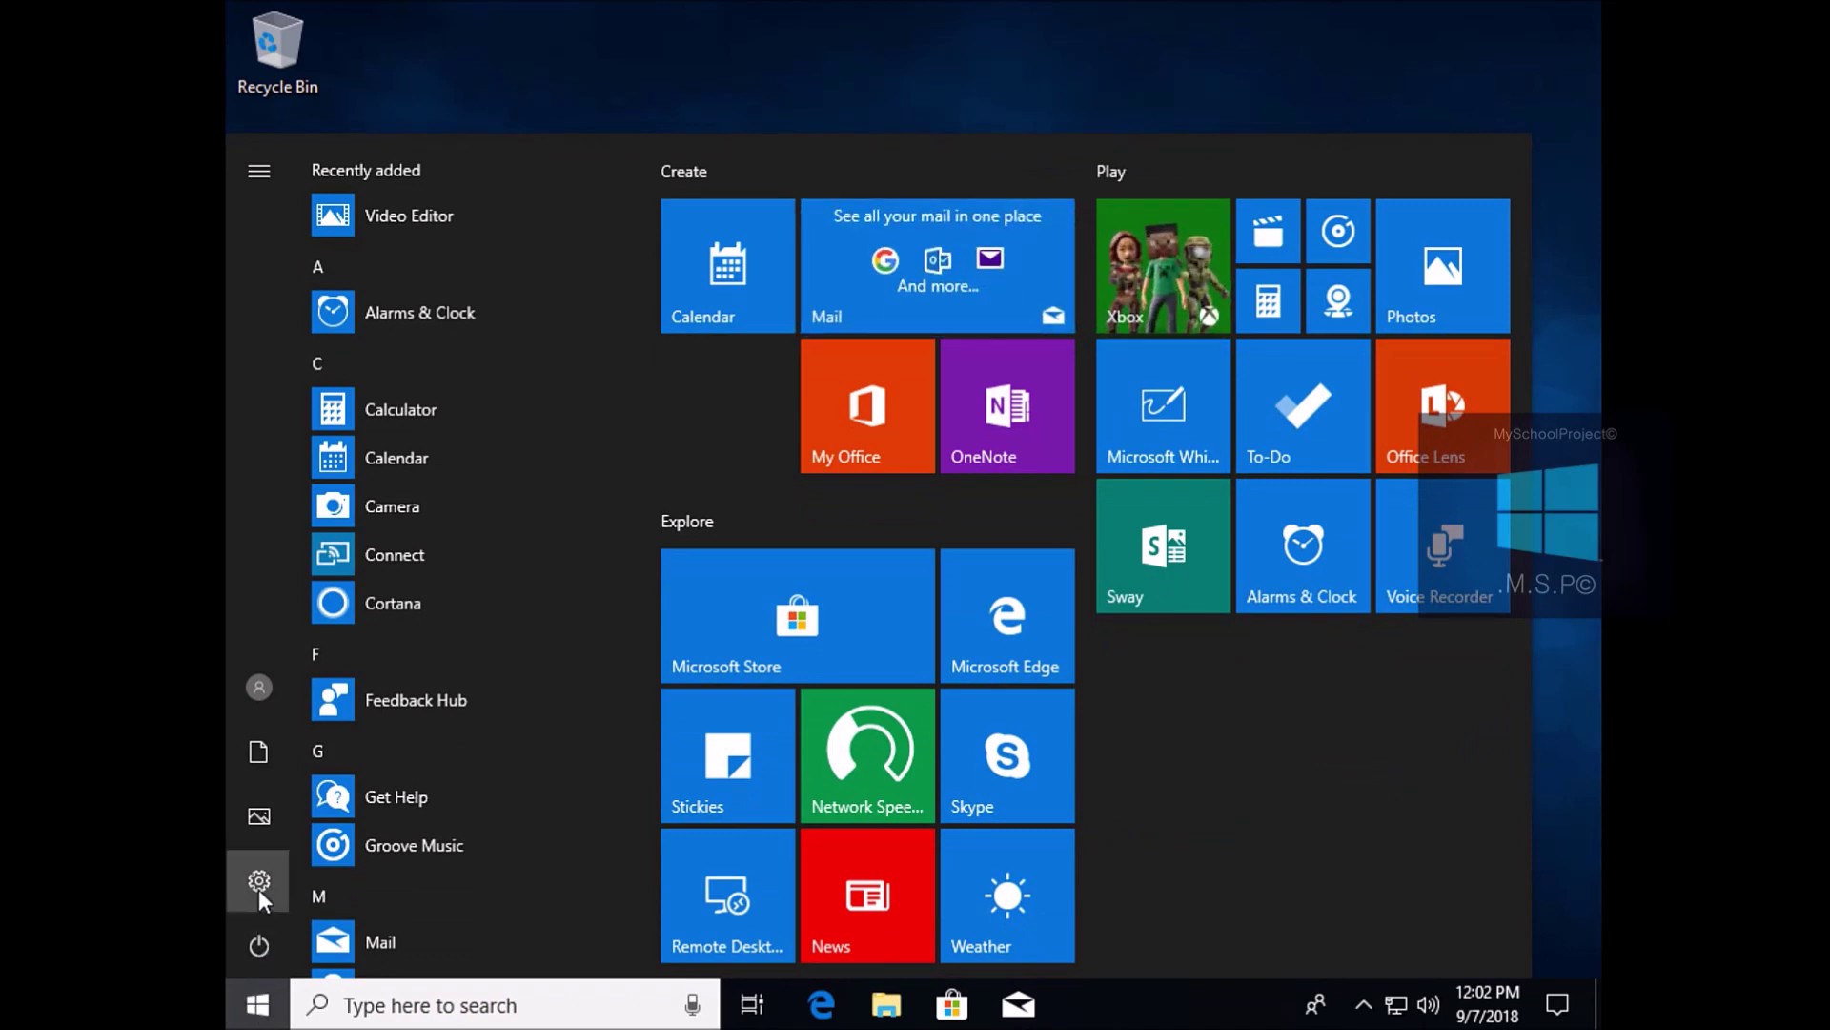
click(259, 886)
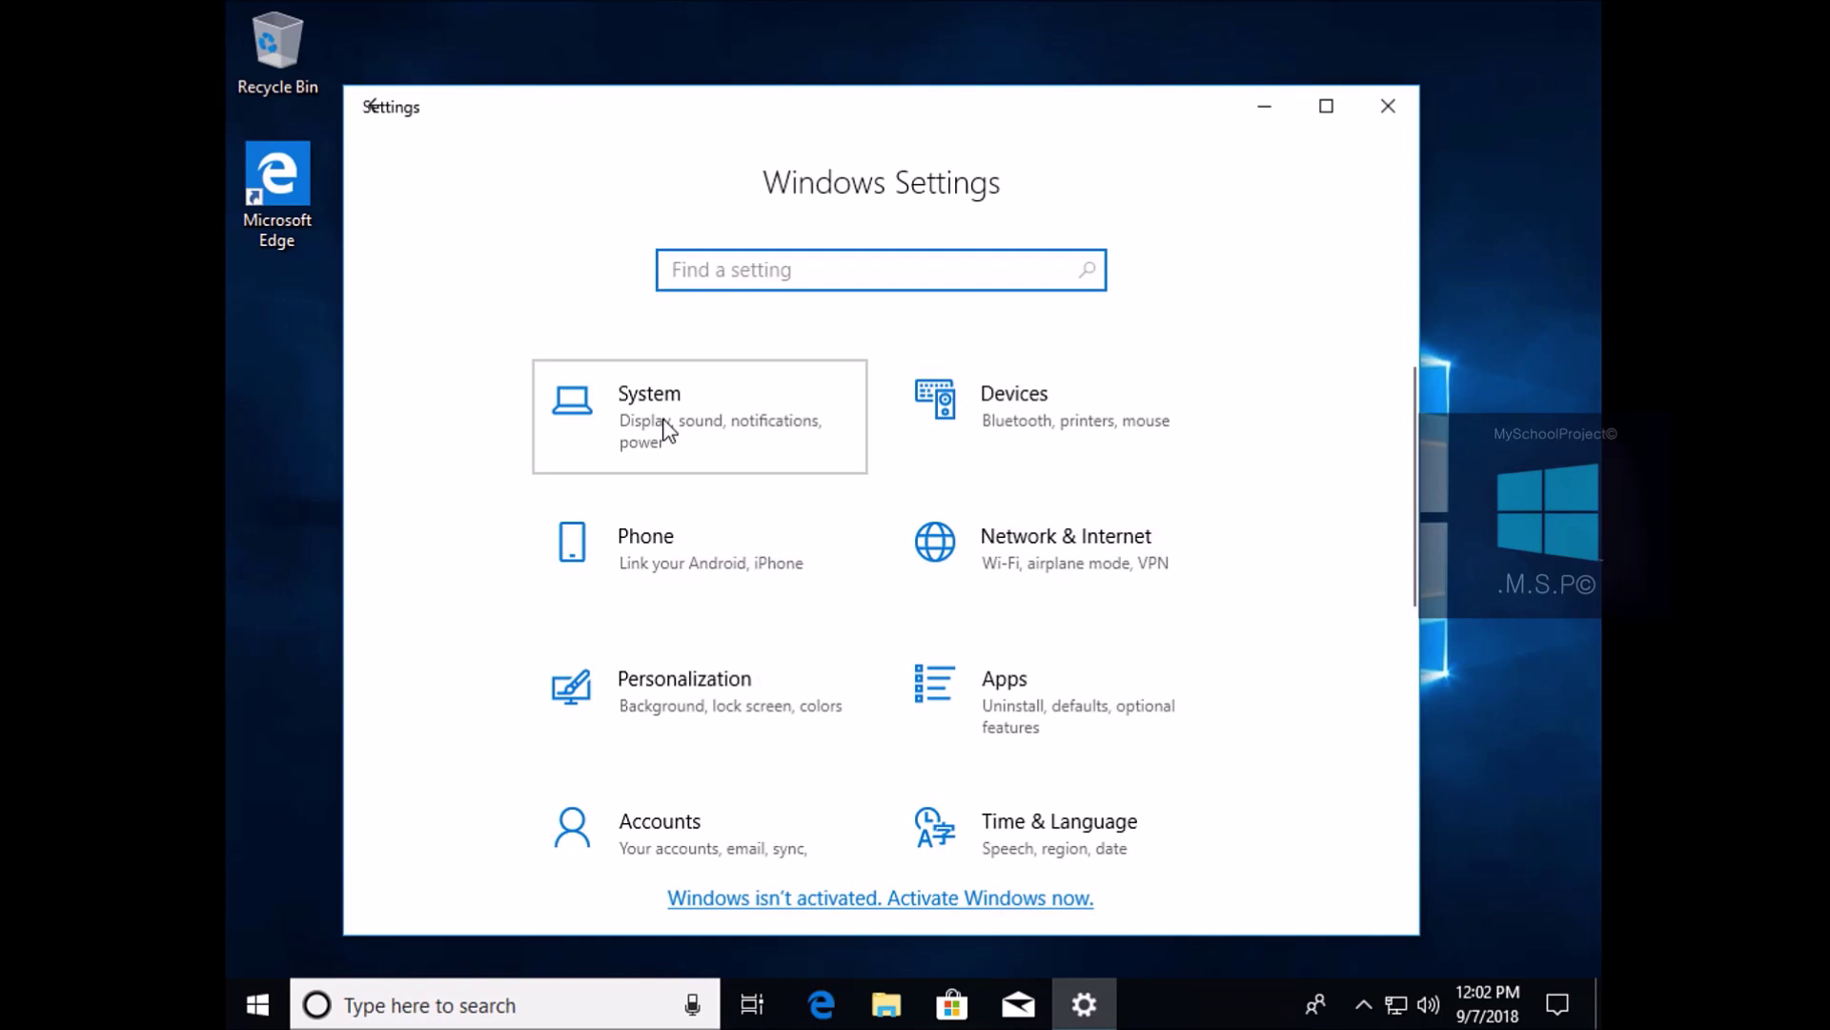
click(667, 429)
scroll(657, 563, down, 3)
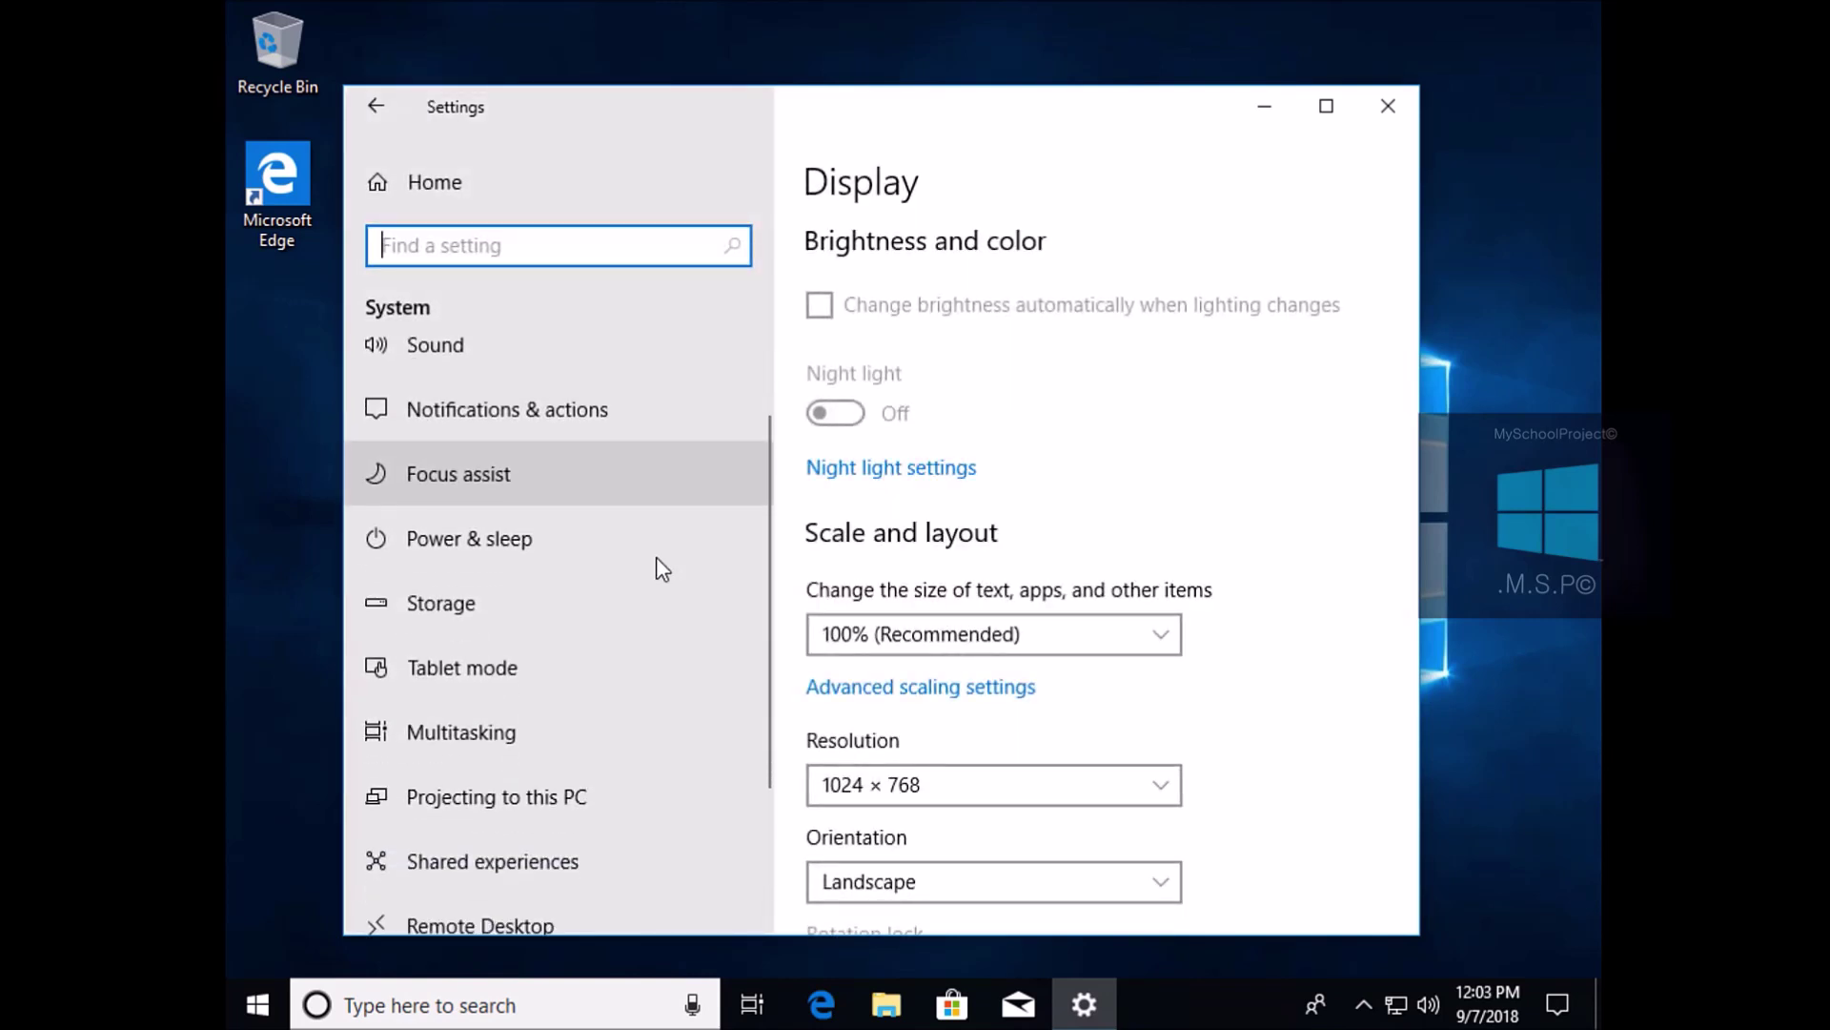
scroll(686, 586, down, 1)
click(517, 784)
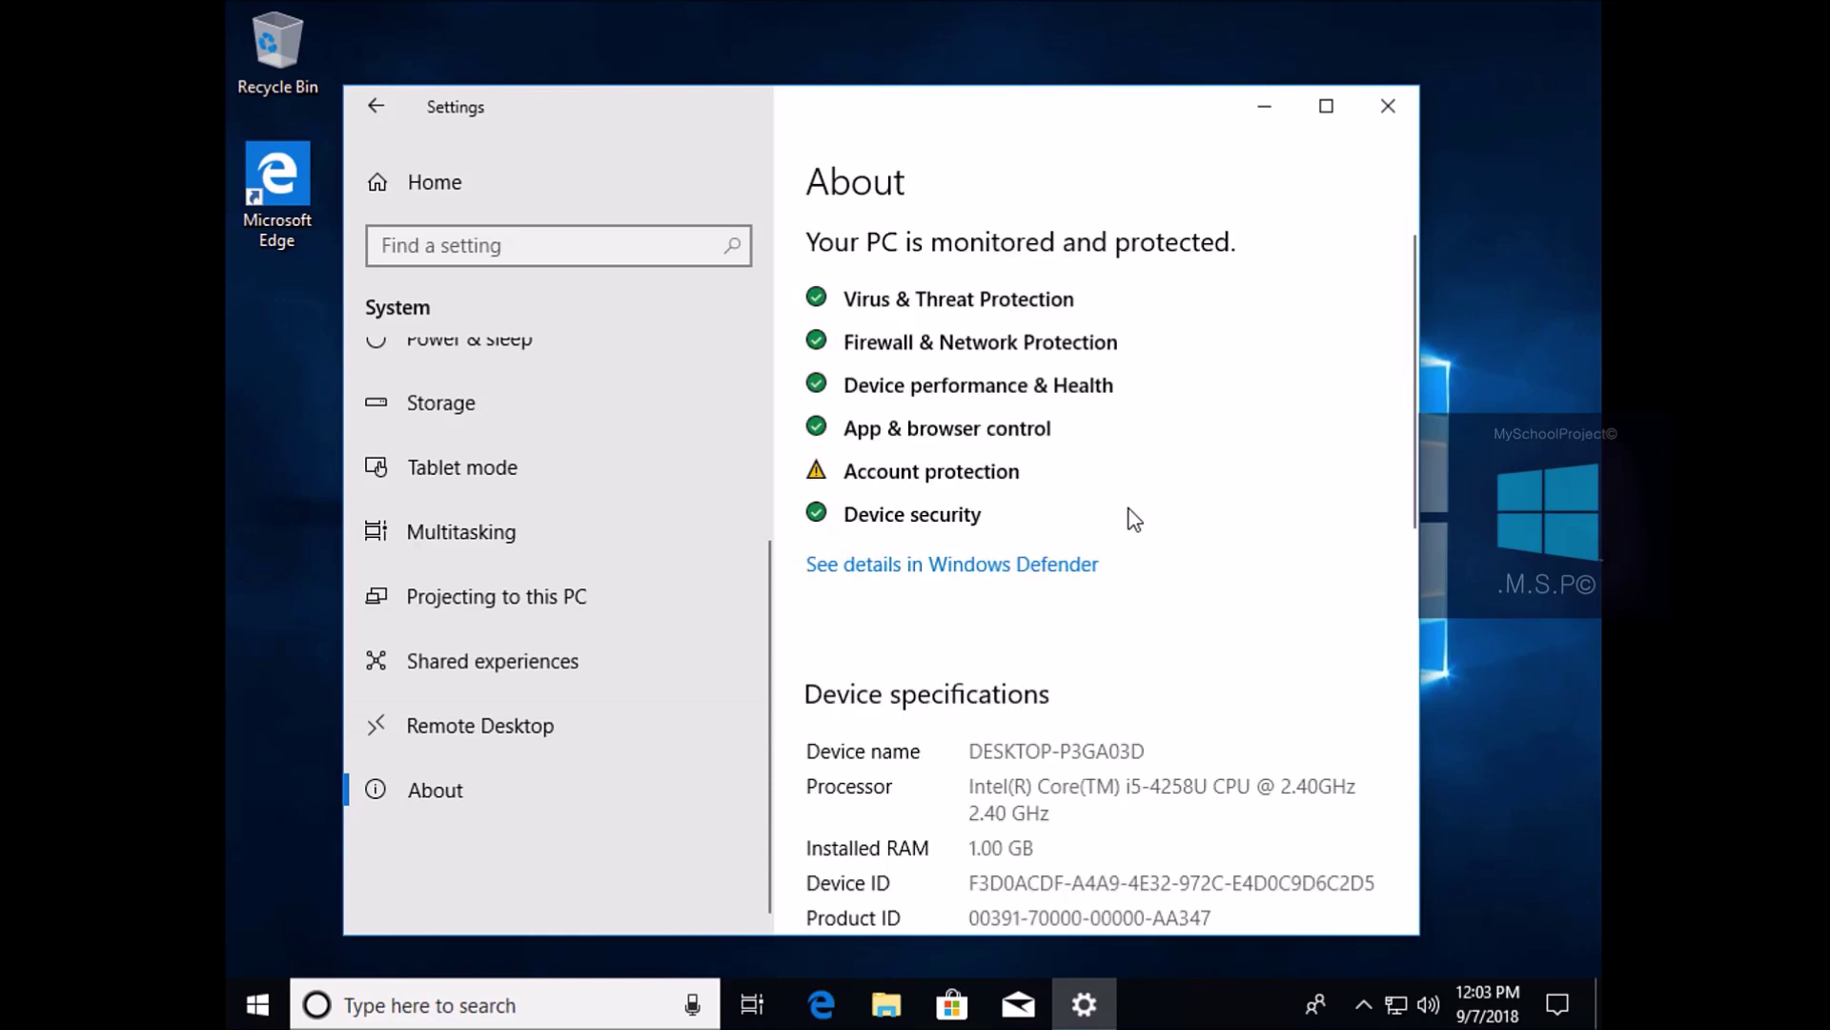
Verify Windows specifications show Pro for Workstations, version 1803, build 17134.1, then close Settings
scroll(1171, 545, down, 8)
scroll(1171, 546, up, 5)
scroll(1171, 546, down, 3)
scroll(1168, 545, down, 5)
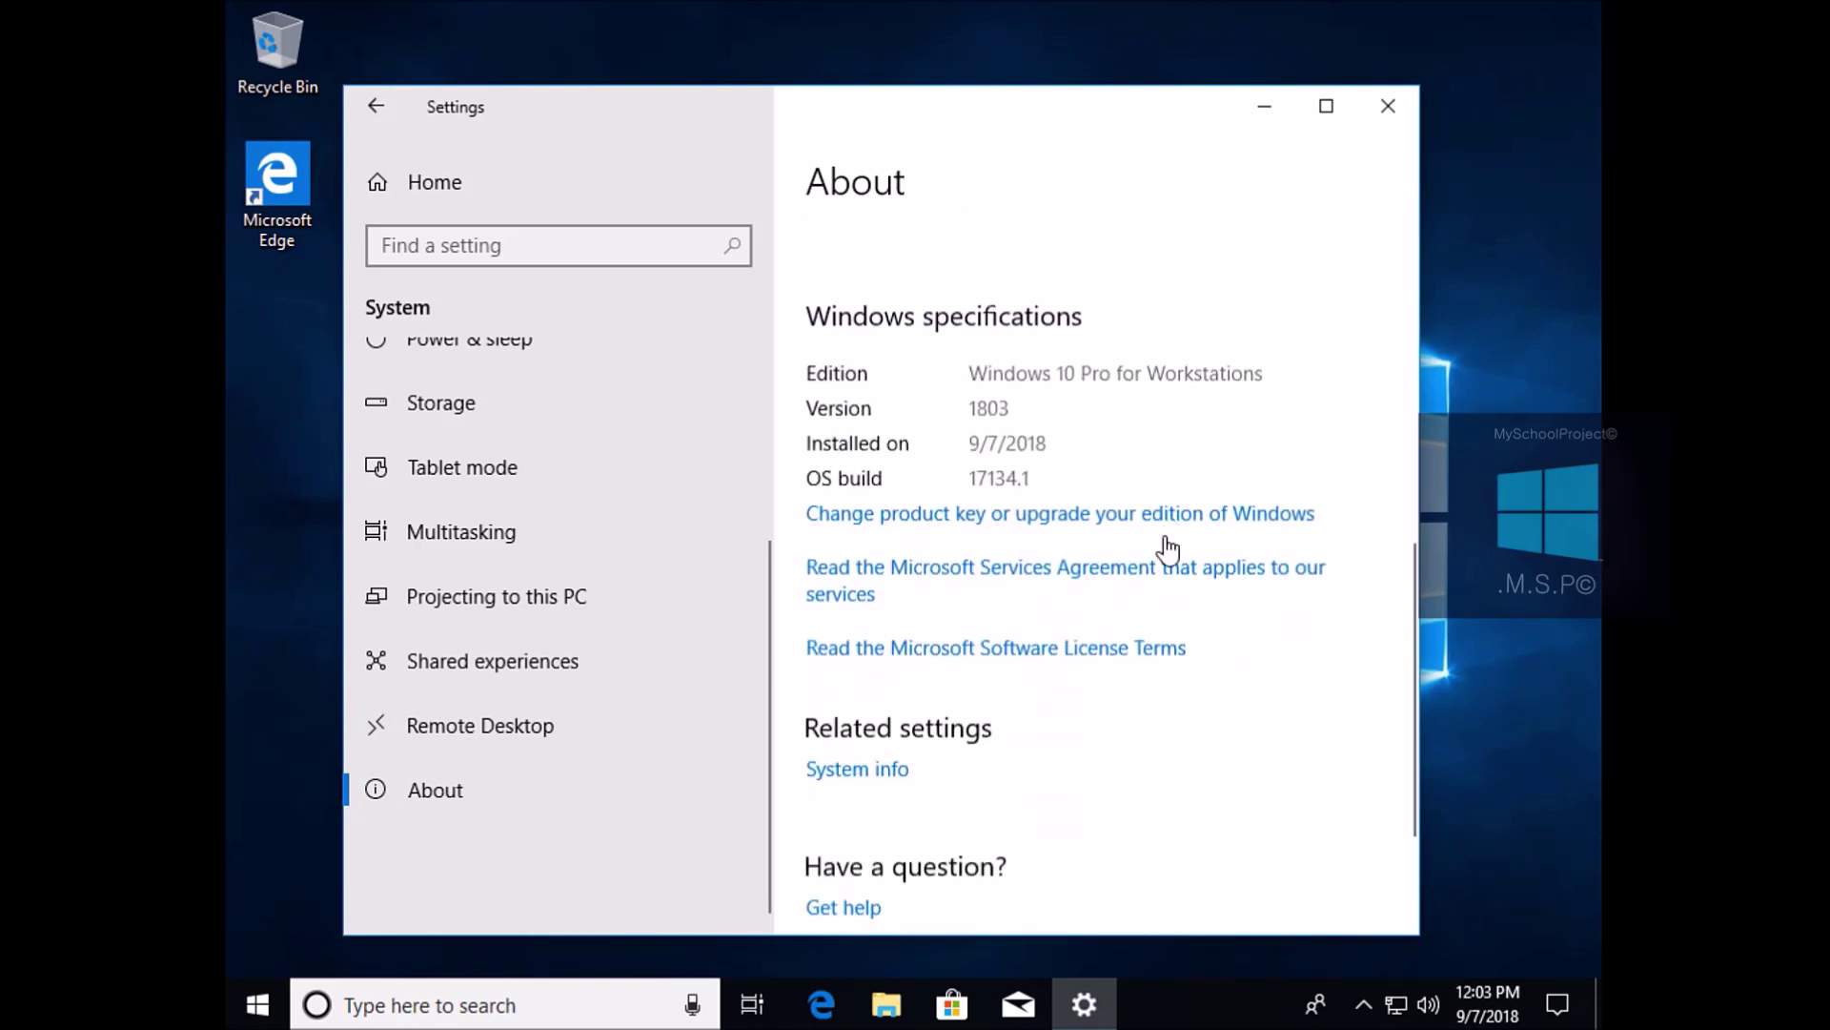
scroll(1168, 543, up, 2)
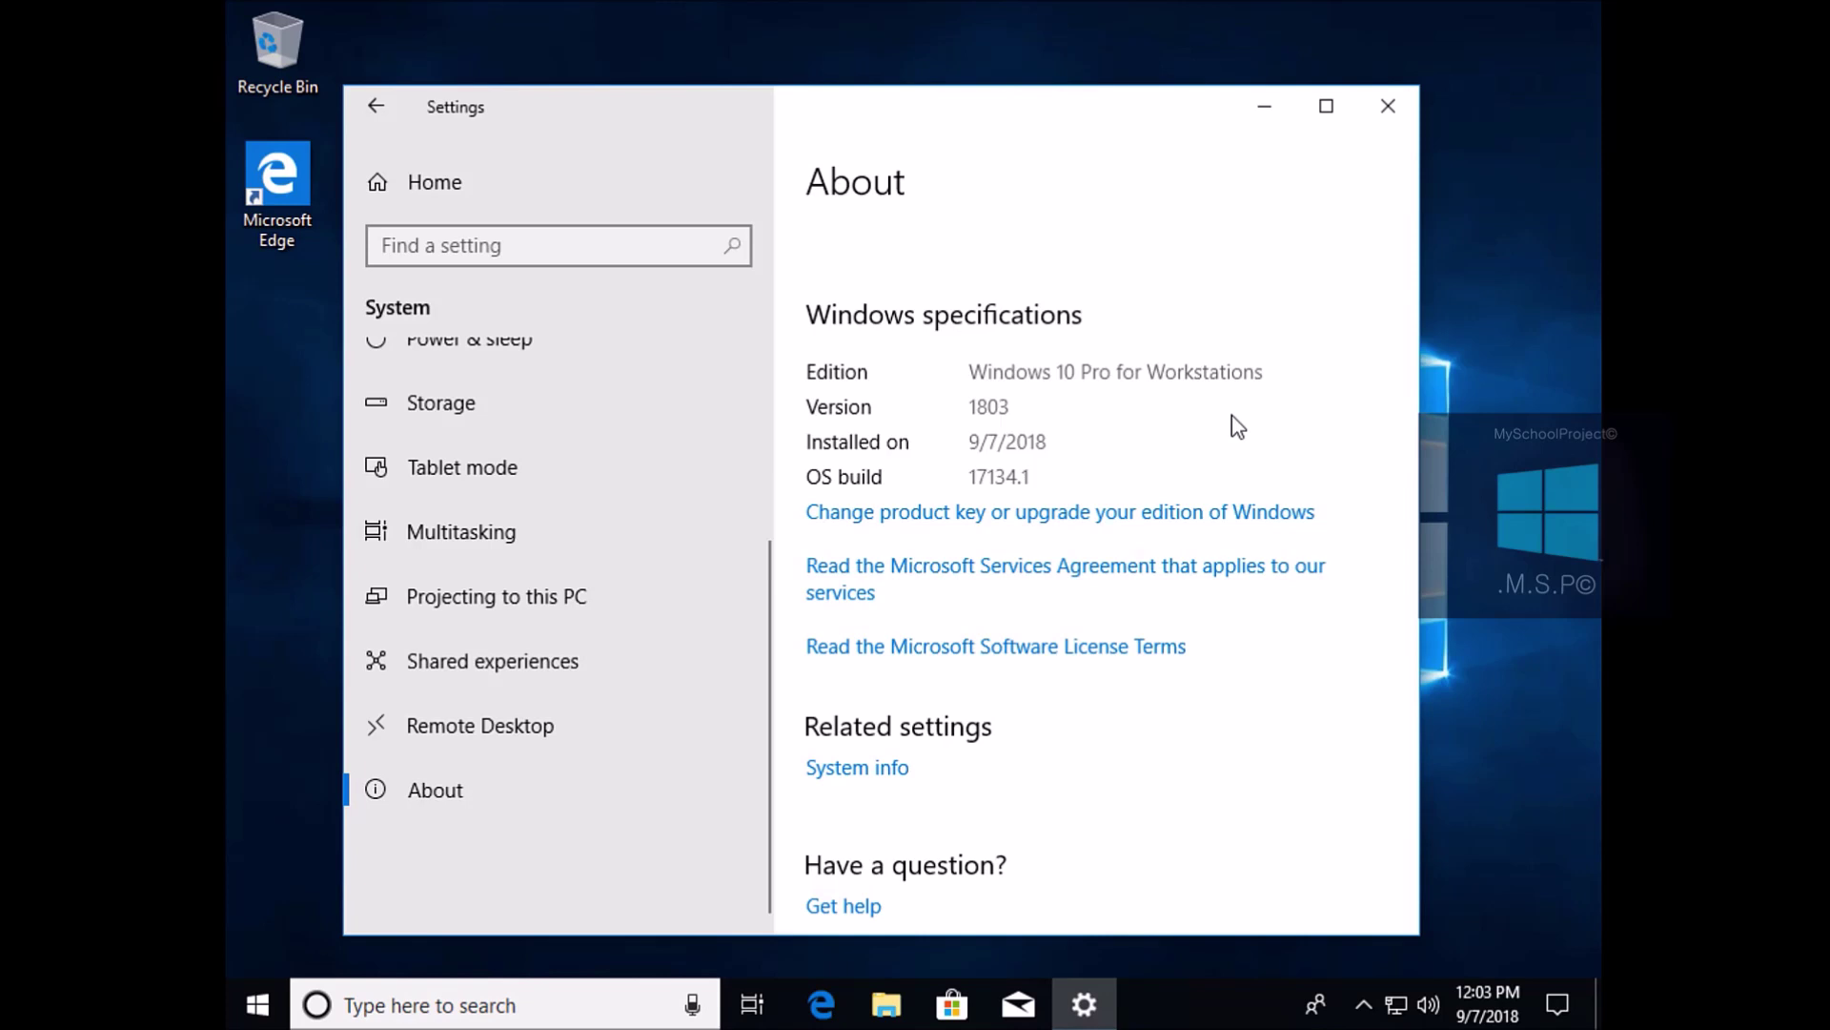
click(1396, 110)
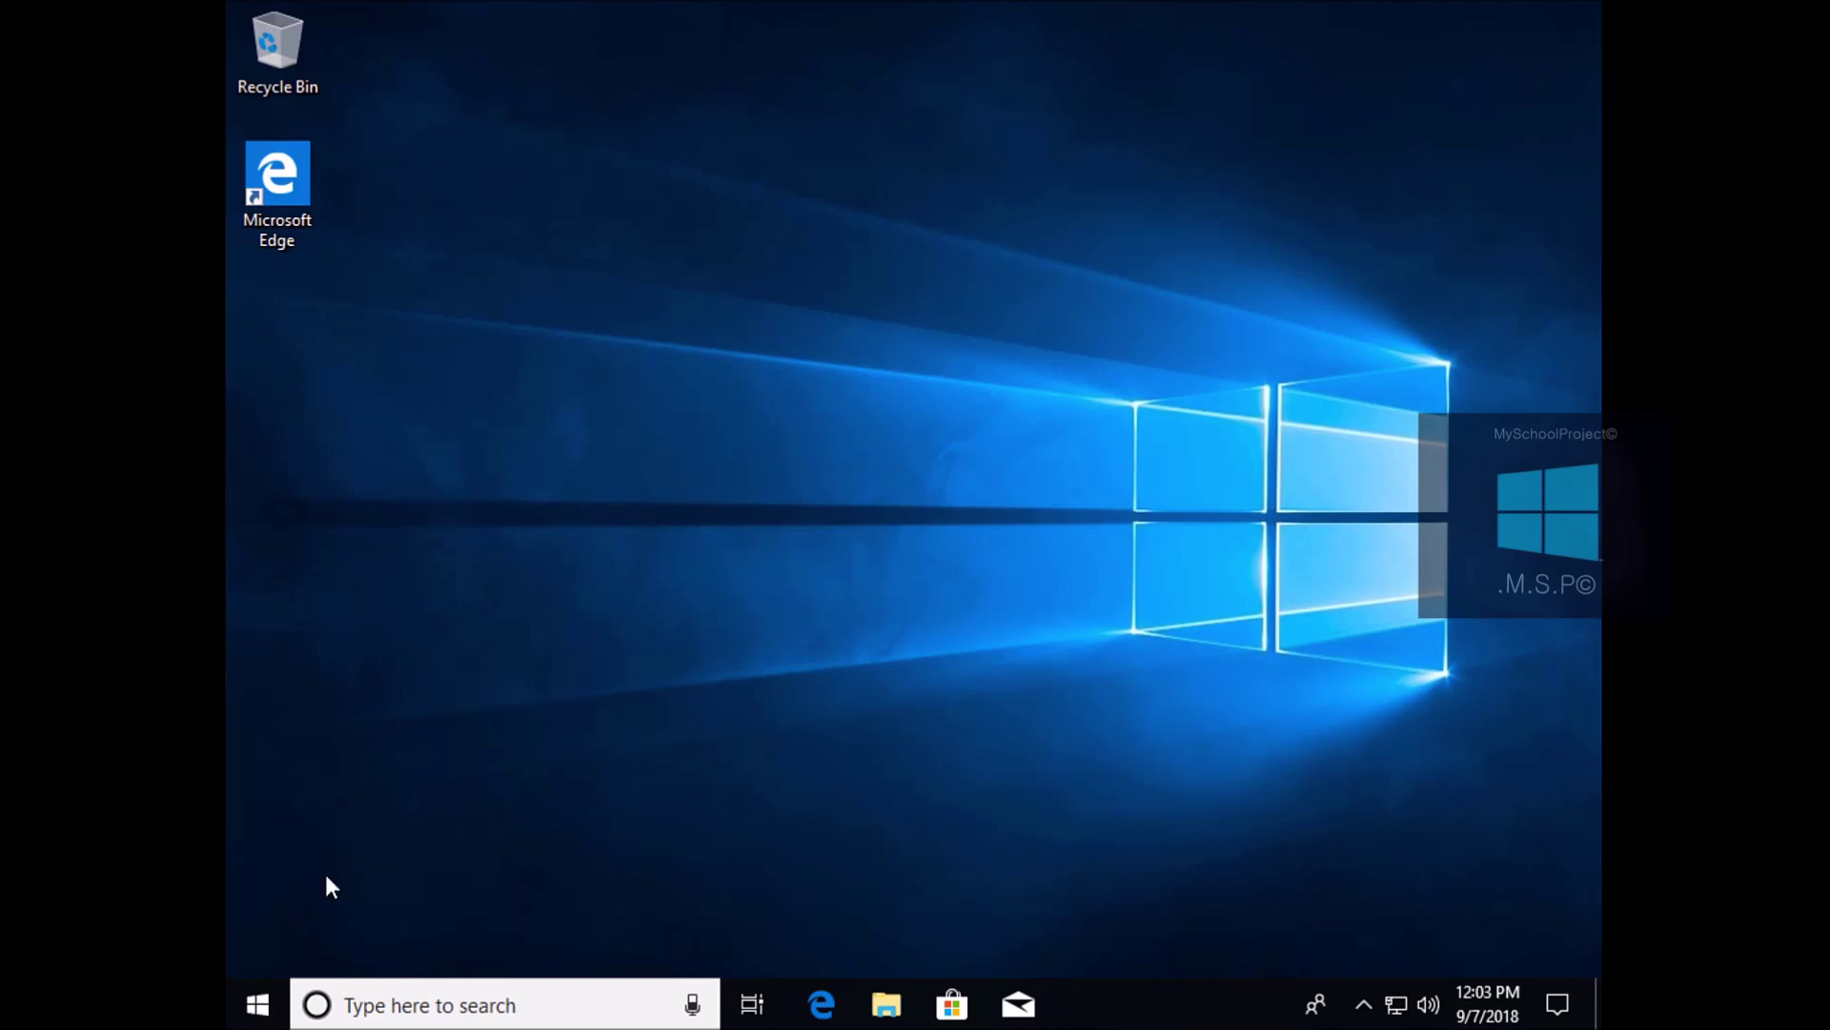
Shut down the PC from the Start menu's power options
click(255, 1001)
click(260, 944)
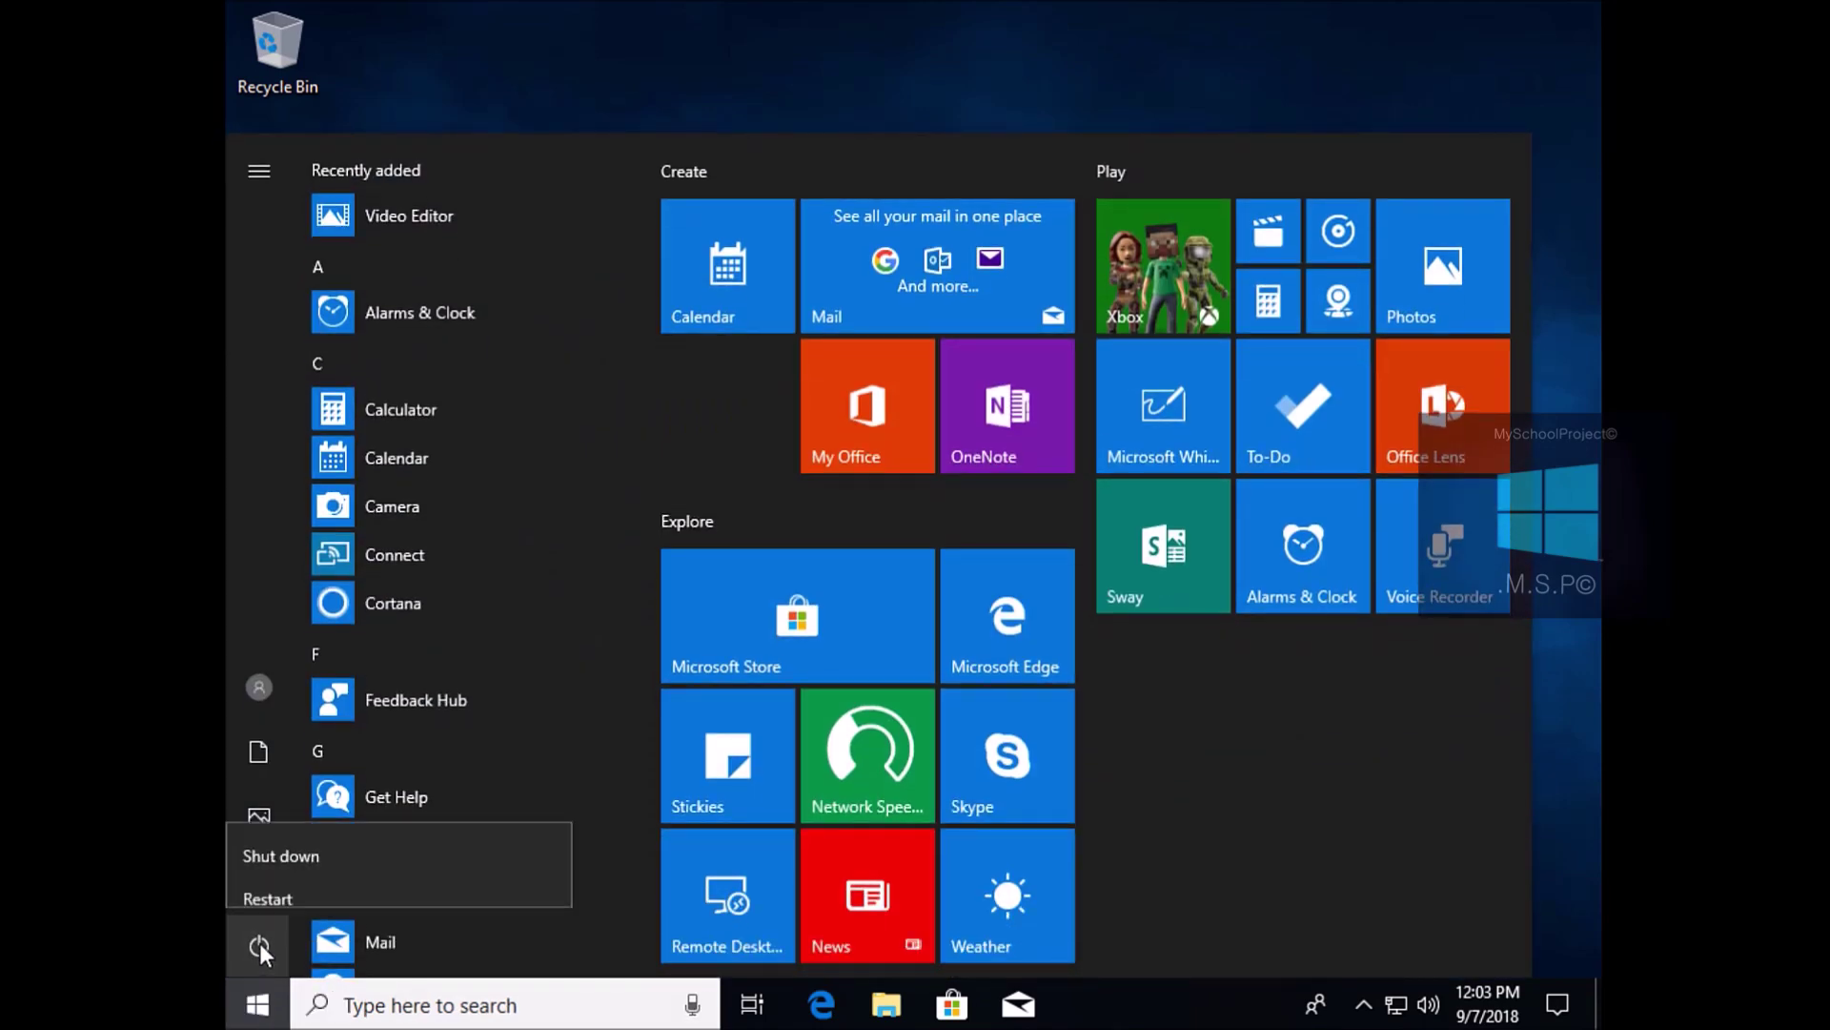
click(303, 837)
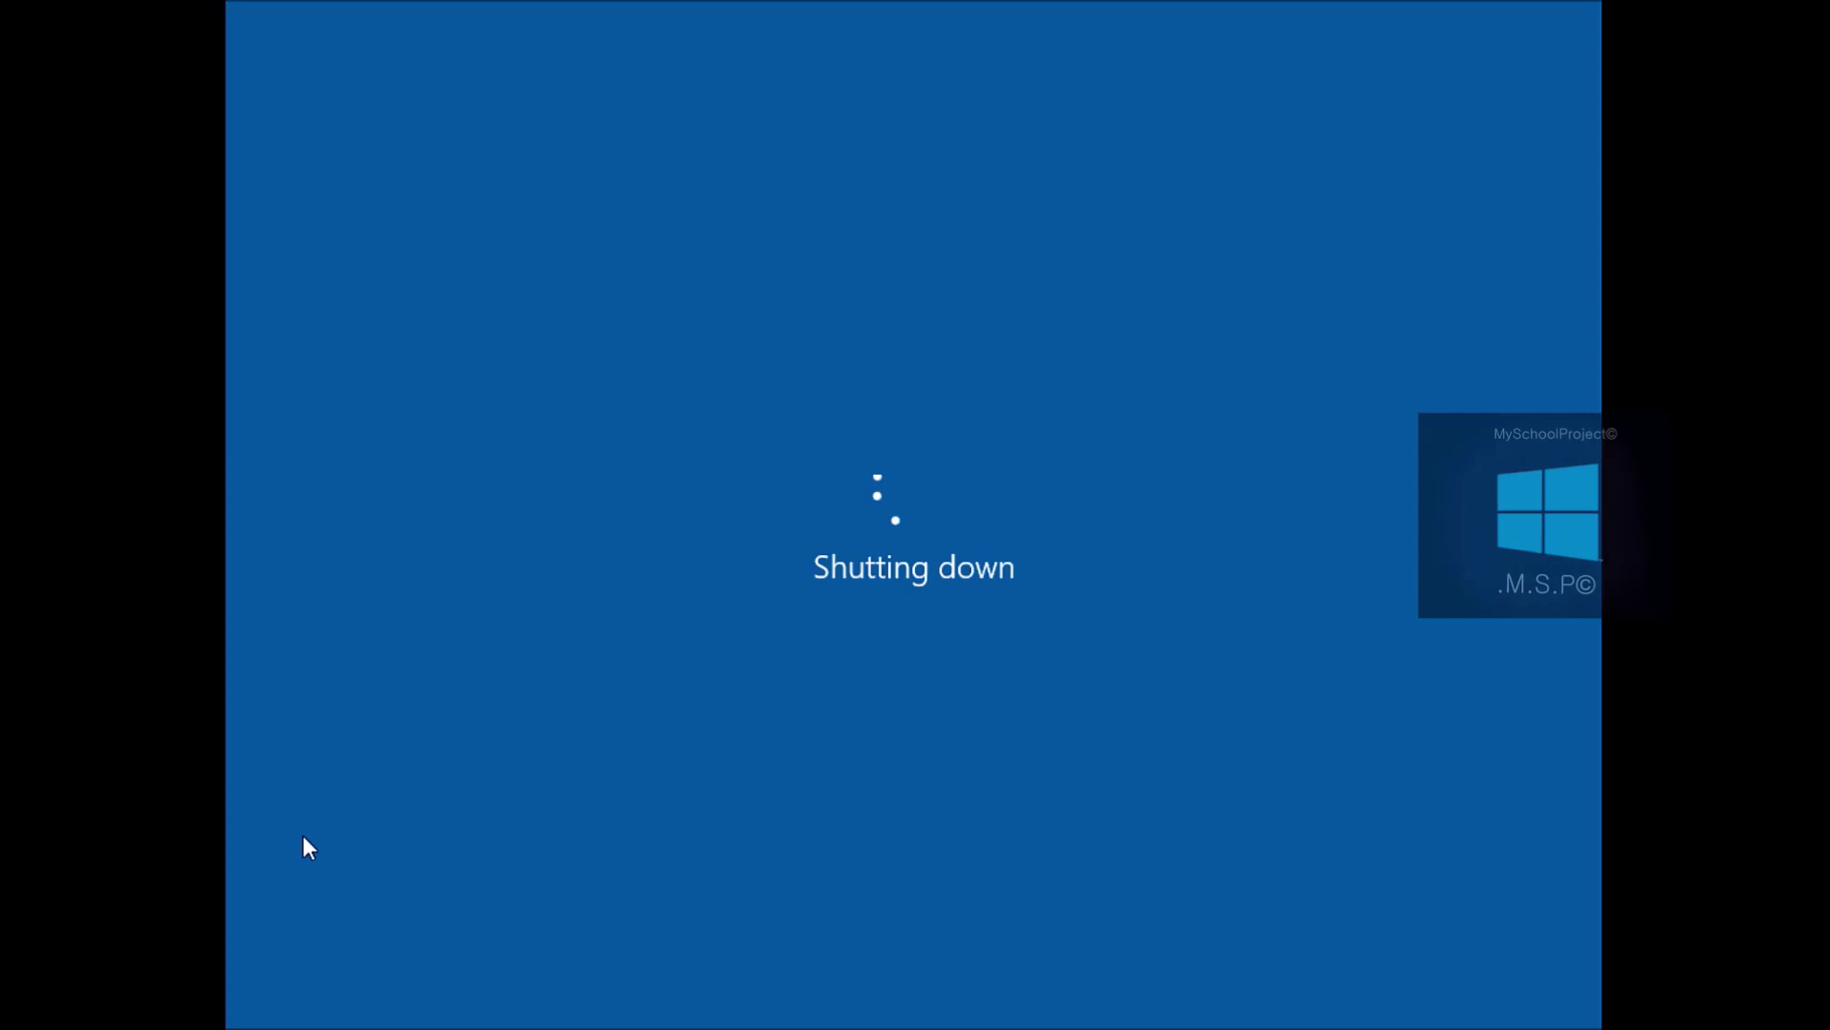